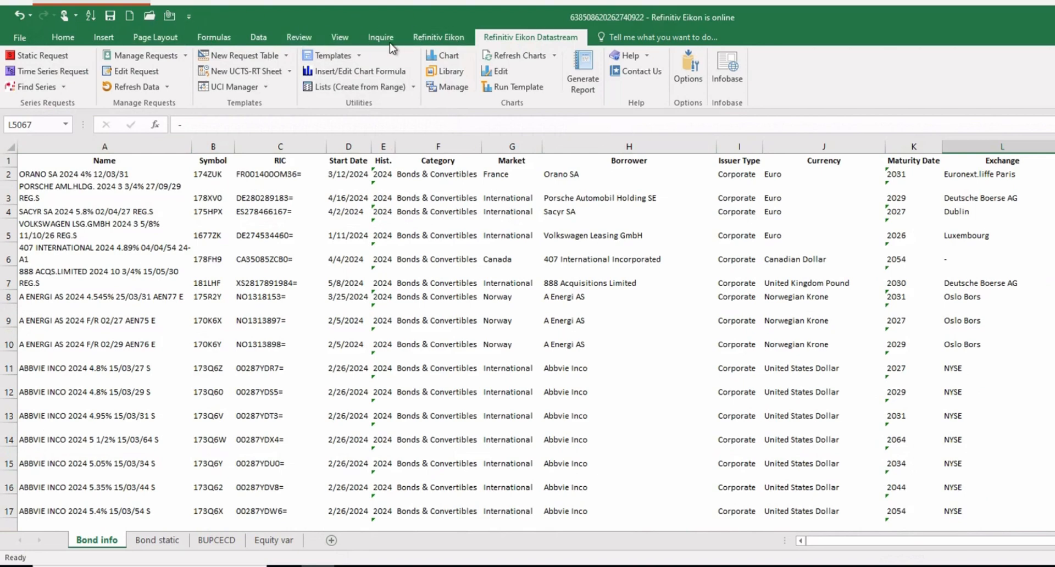
Step: Compare the Refinitiv Eikon and Refinitiv Eikon Datastream command sets, ending with the Datastream commands
click(439, 37)
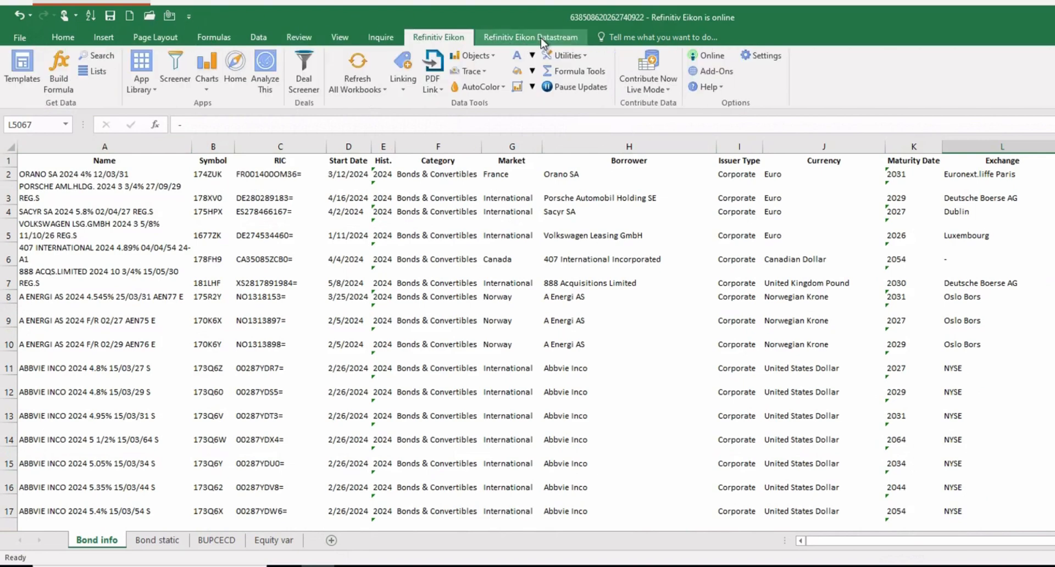
click(542, 40)
click(452, 37)
click(514, 37)
click(443, 37)
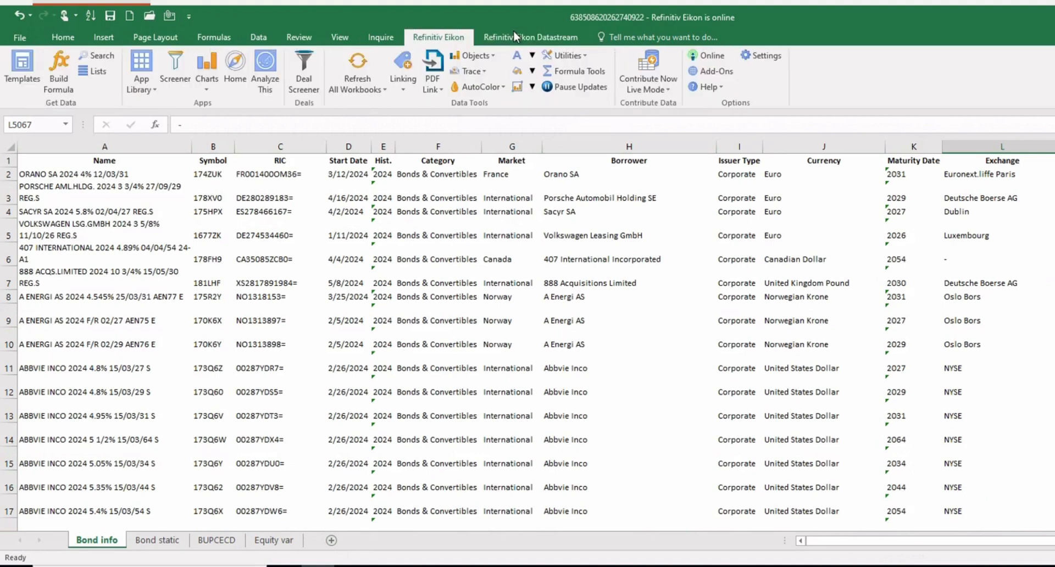
click(513, 33)
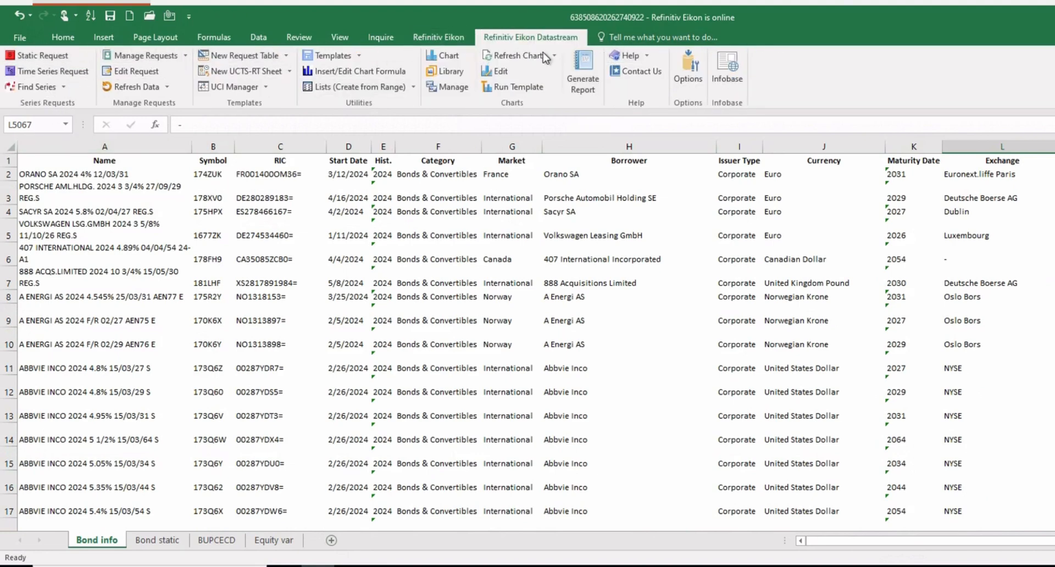
Step: View the Static Request form and the Time Series Request form, closing each without submitting
click(59, 61)
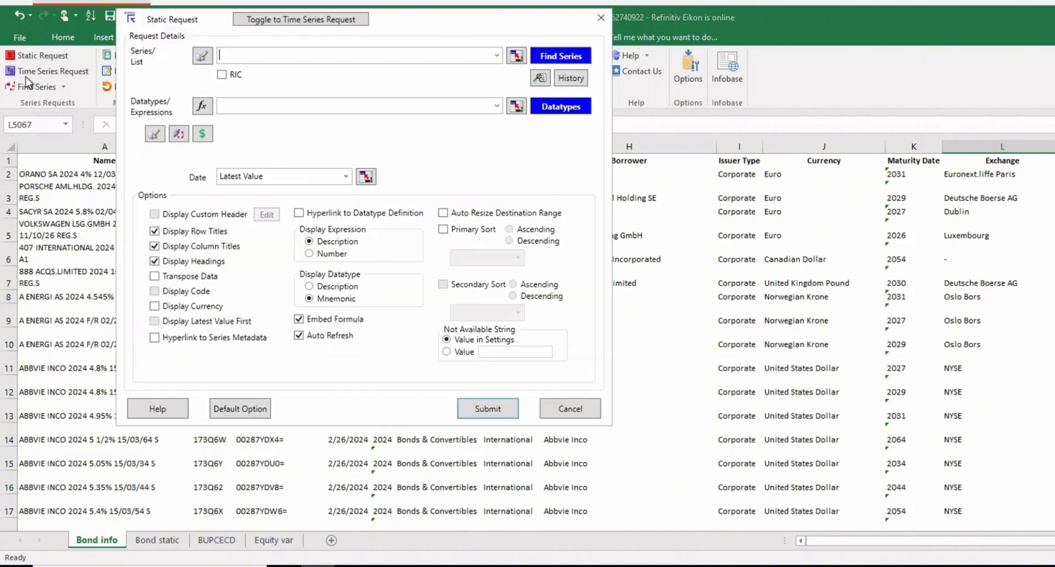
click(601, 18)
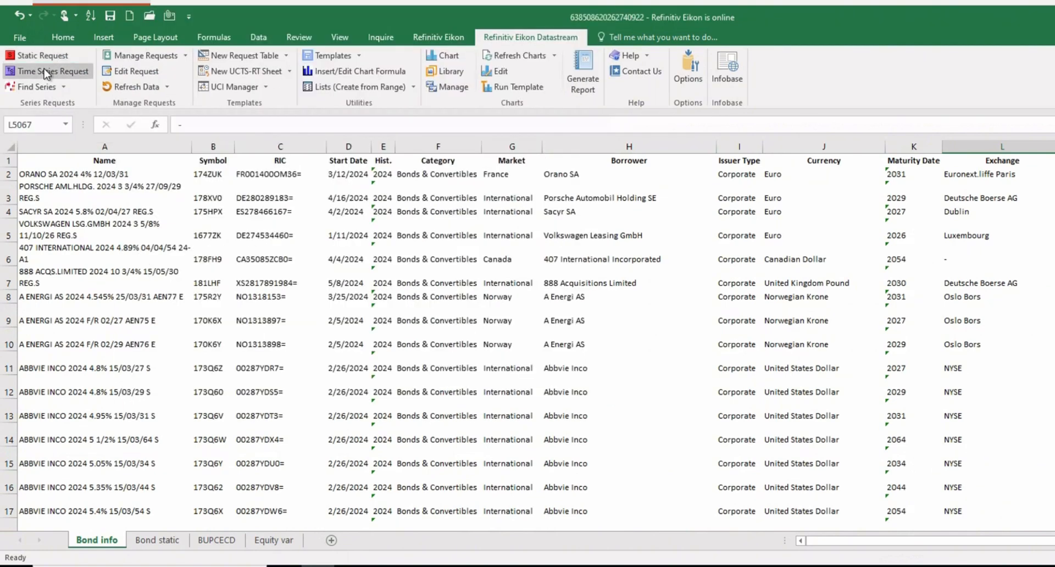
click(47, 74)
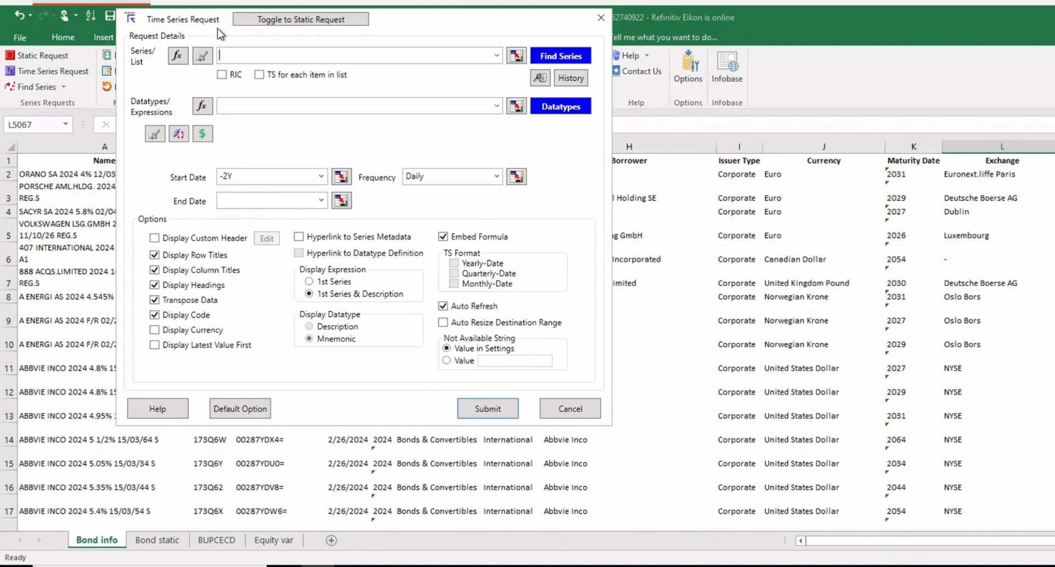
click(601, 18)
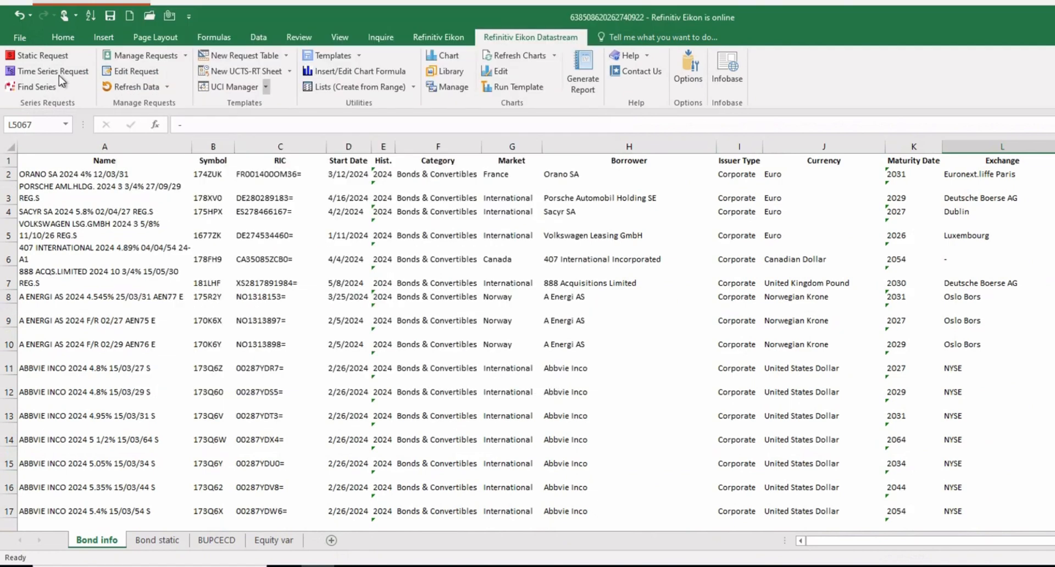
Step: Start a static request, open its series search and remove the Equities OR Investment Trusts category filter
click(38, 55)
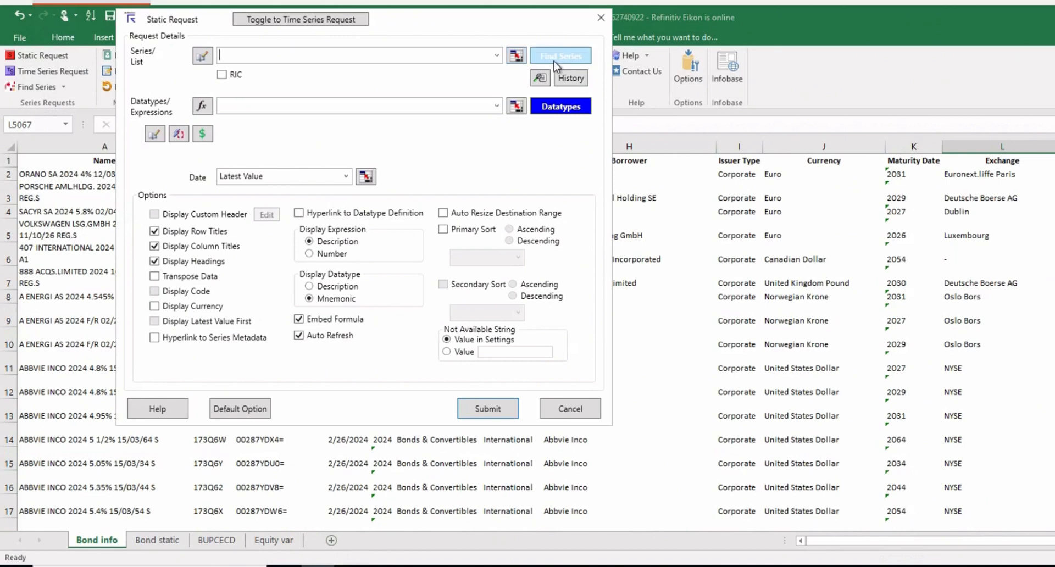
click(570, 60)
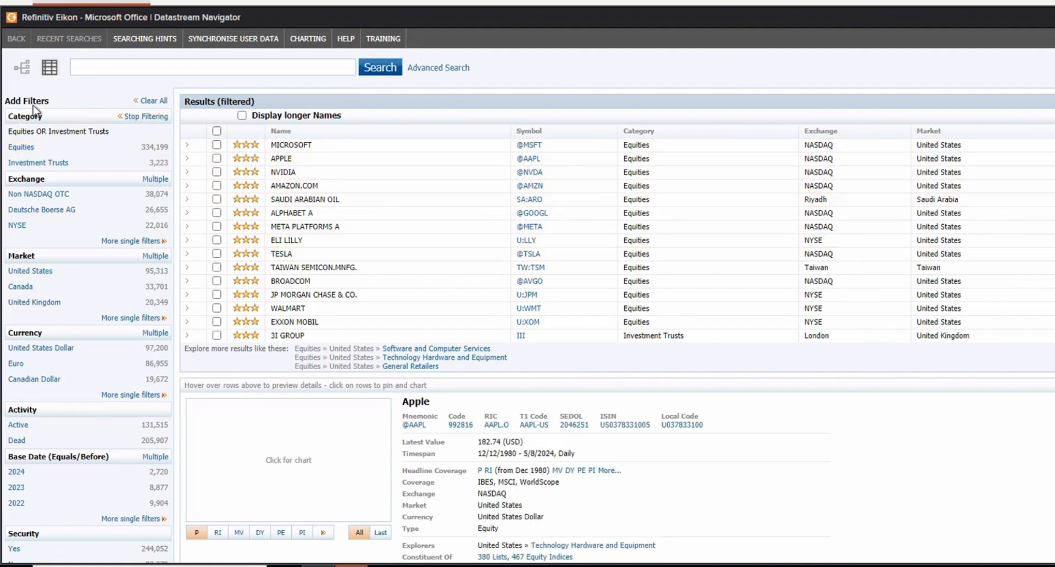
drag(9, 133, 57, 142)
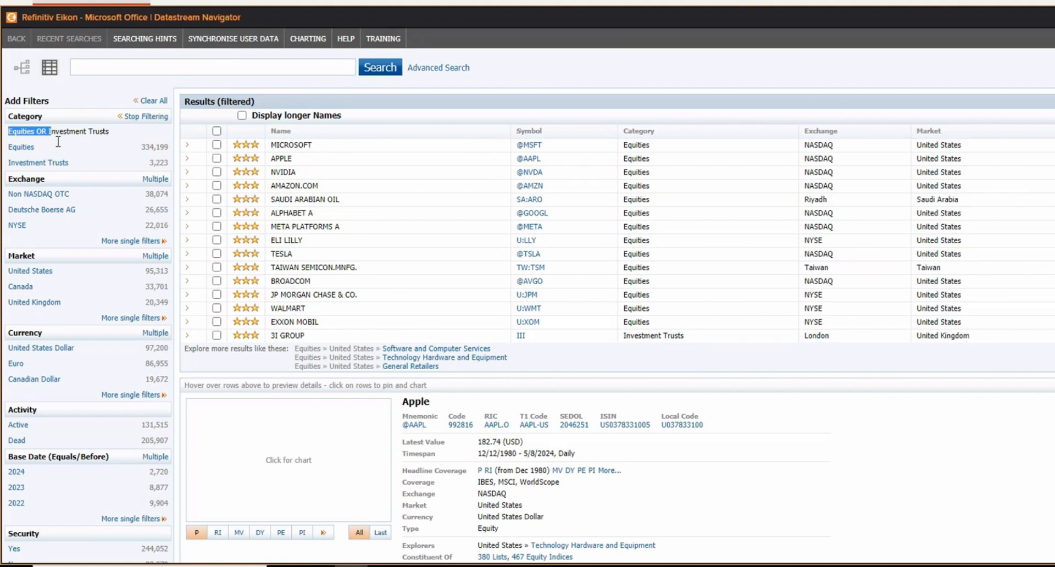
click(75, 113)
drag(8, 132, 69, 134)
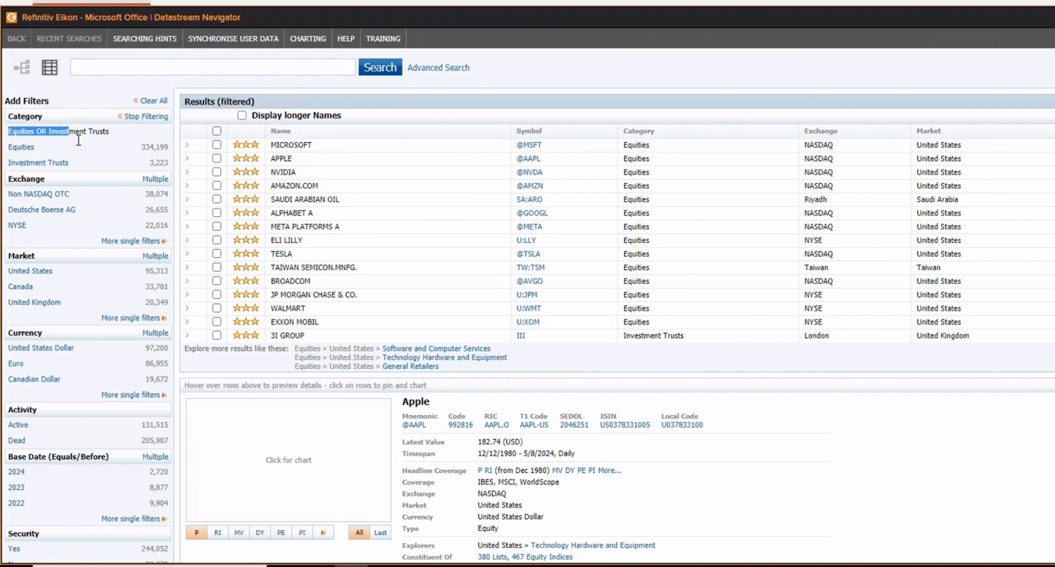
click(157, 118)
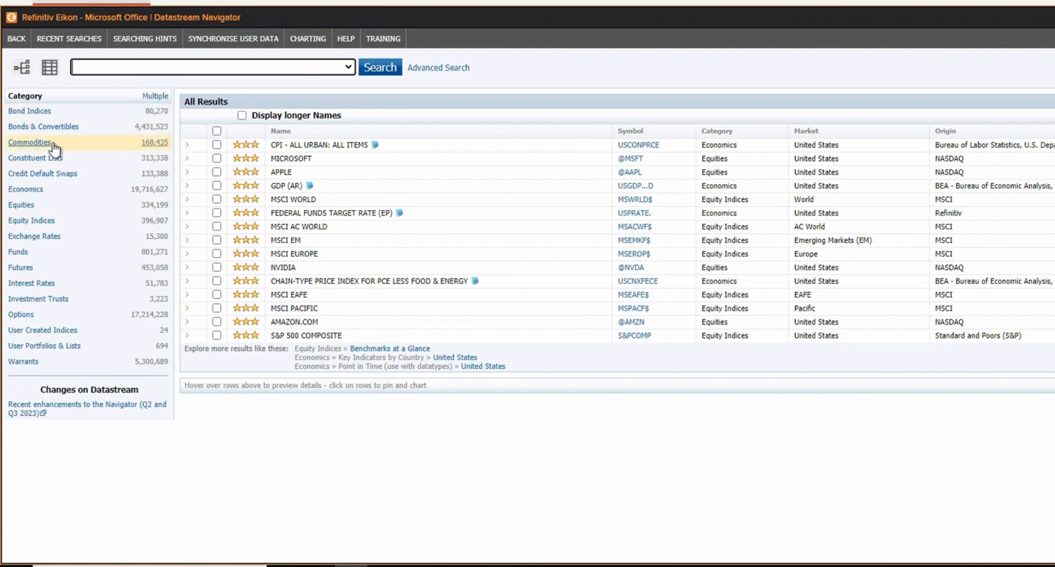
Step: Preview the series list for the Bonds & Convertibles category and for the Equities category, clearing each filter
click(33, 127)
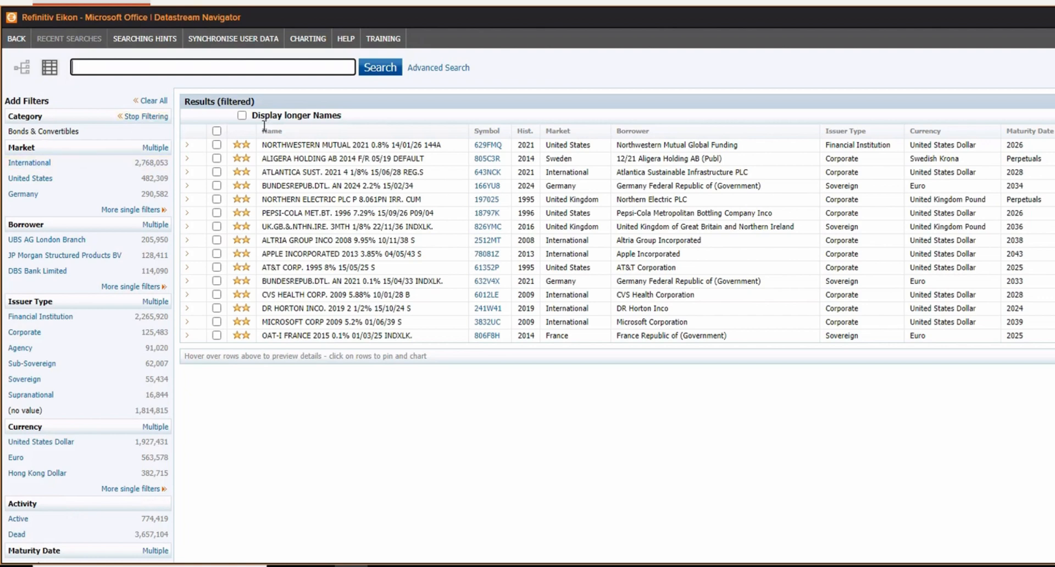
drag(204, 117, 443, 323)
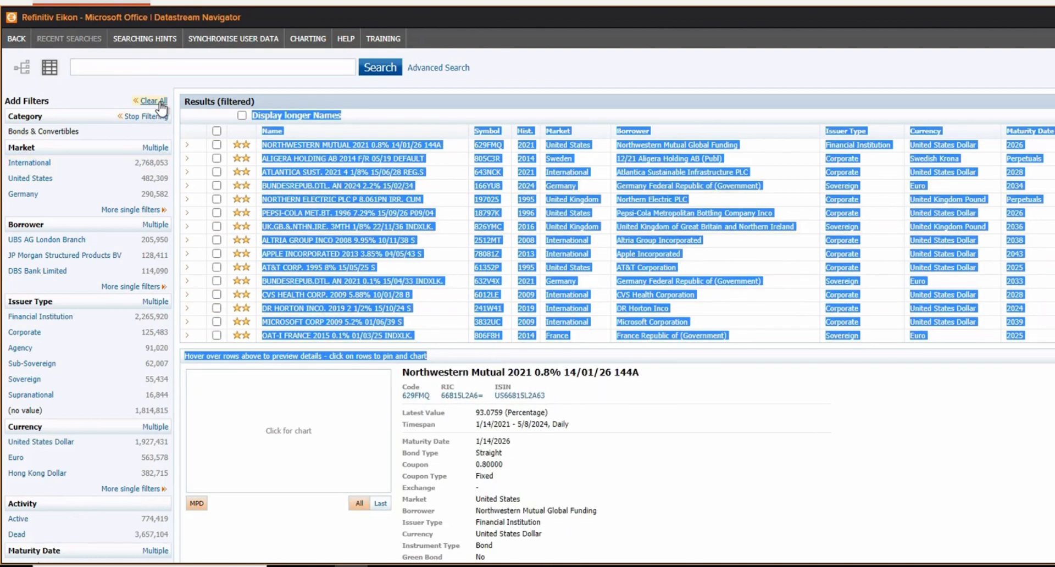
click(152, 101)
click(33, 206)
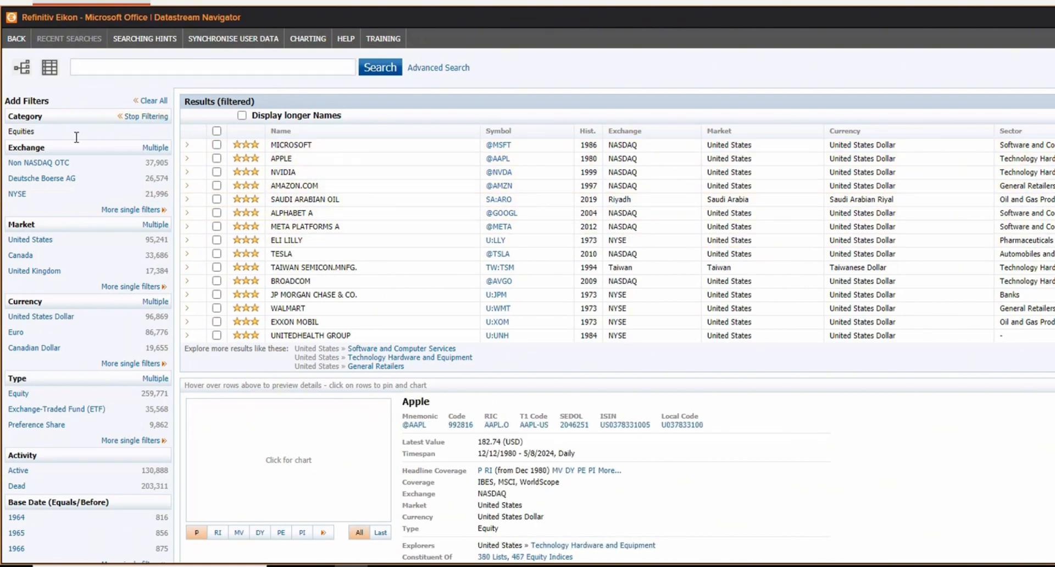
double_click(37, 133)
click(144, 116)
Step: Try filtering the series by Bonds & Convertibles with issuer type Corporate, and remove the category filter again
click(47, 128)
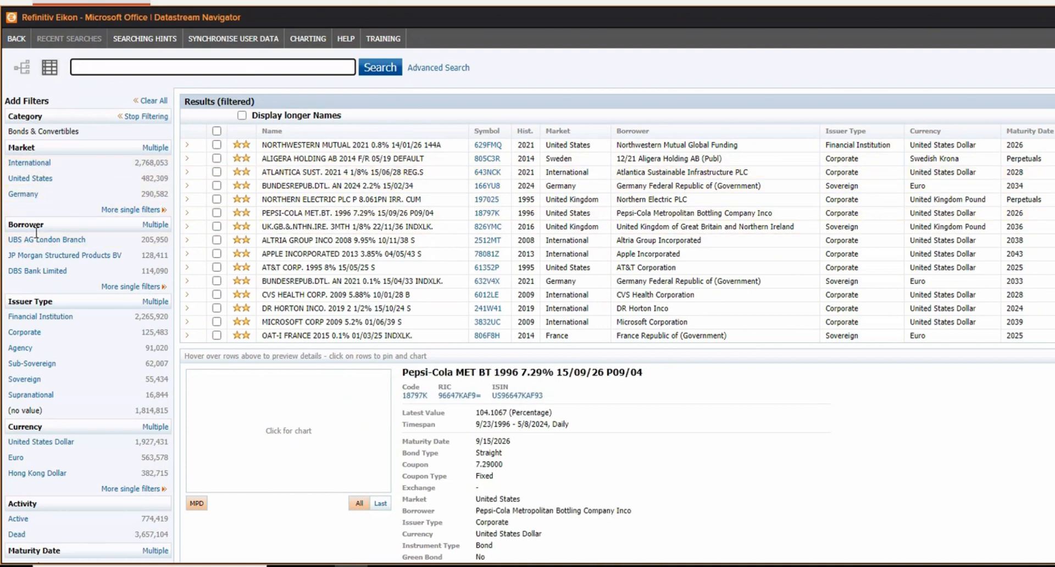
drag(49, 231, 31, 230)
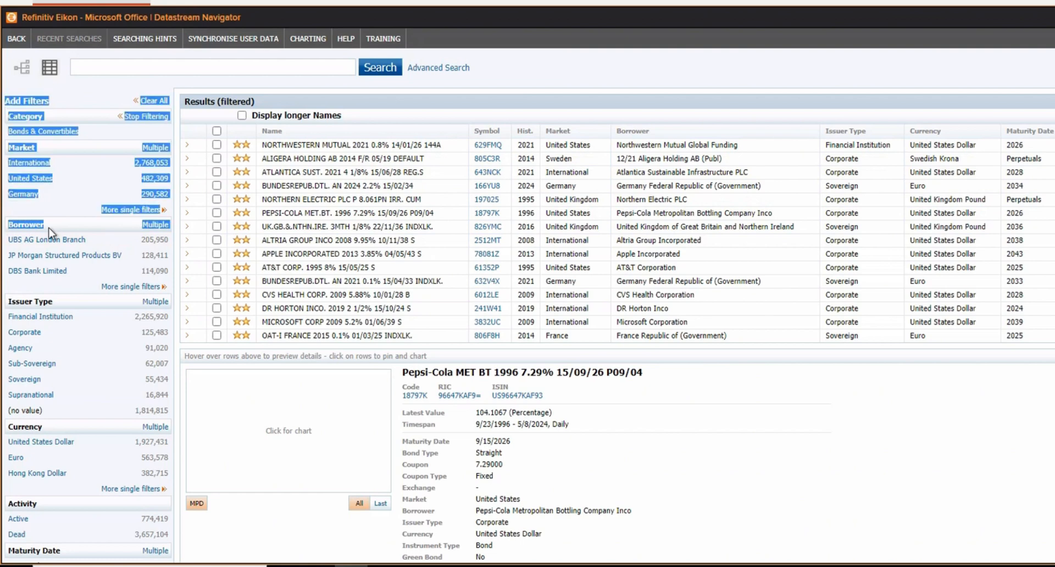
click(45, 311)
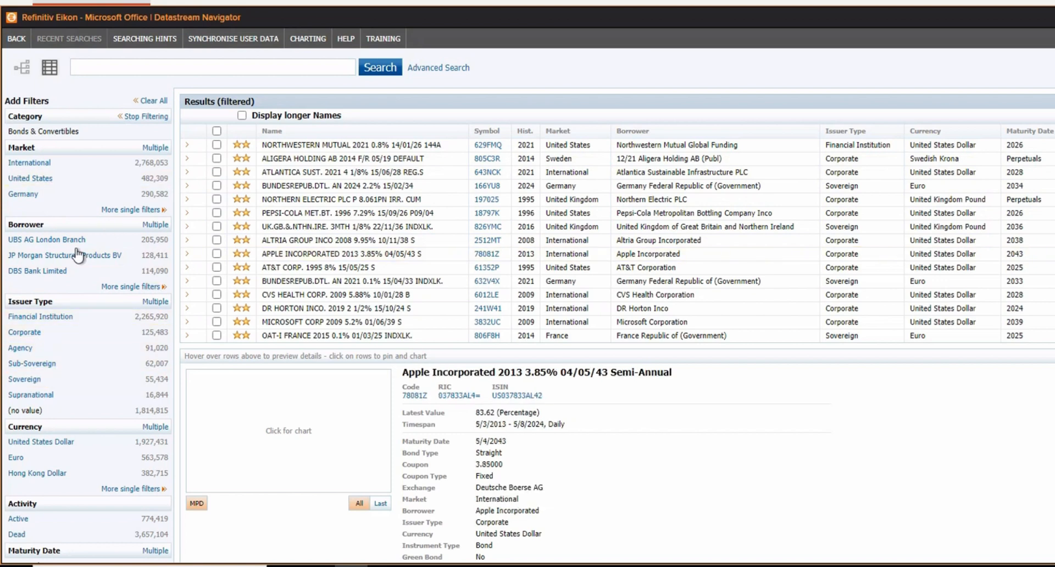
click(28, 333)
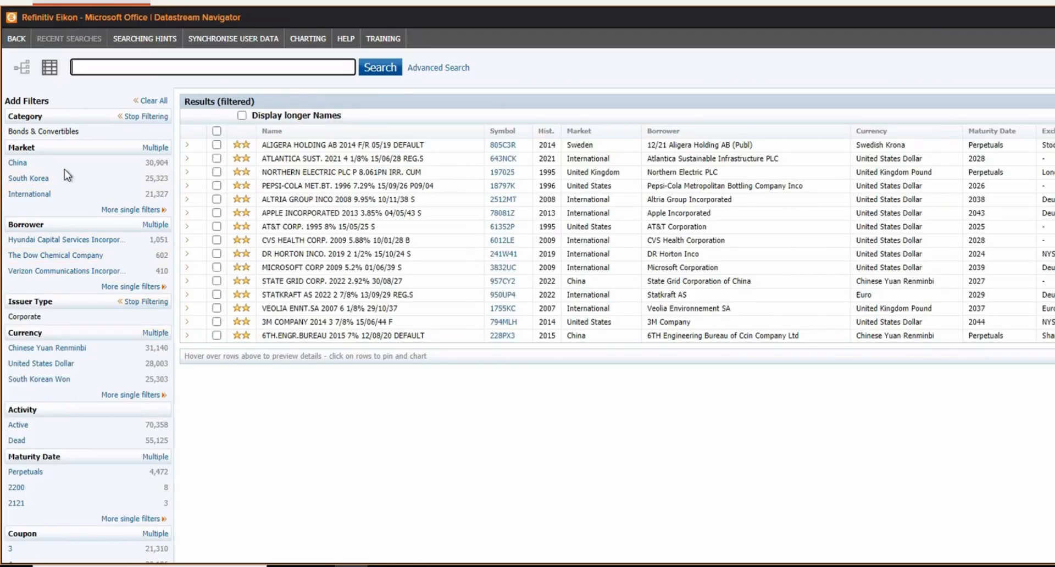
click(164, 164)
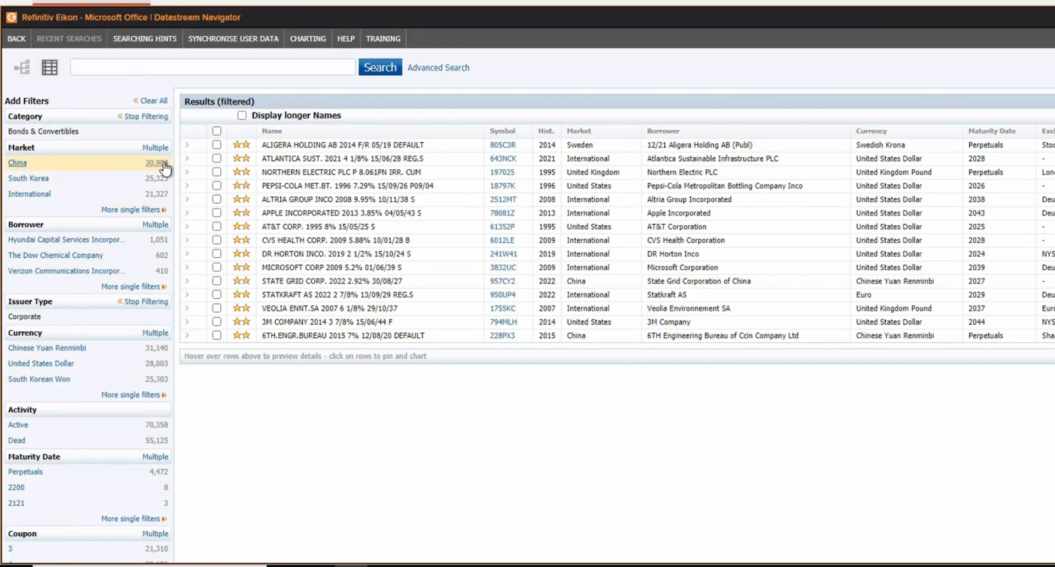
click(144, 116)
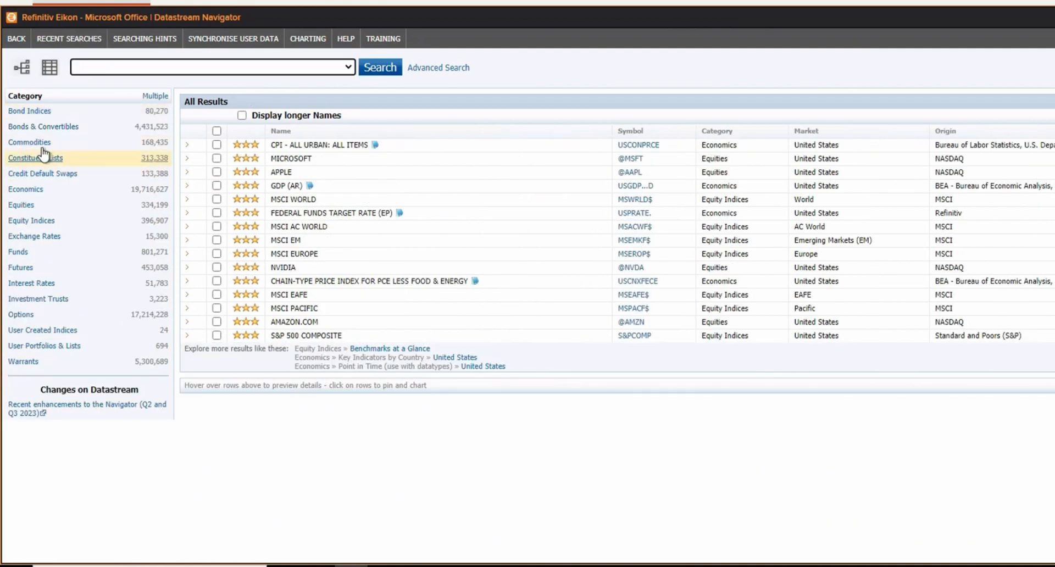
Step: Filter the series list to the Bonds & Convertibles category with issuer type Corporate
click(52, 129)
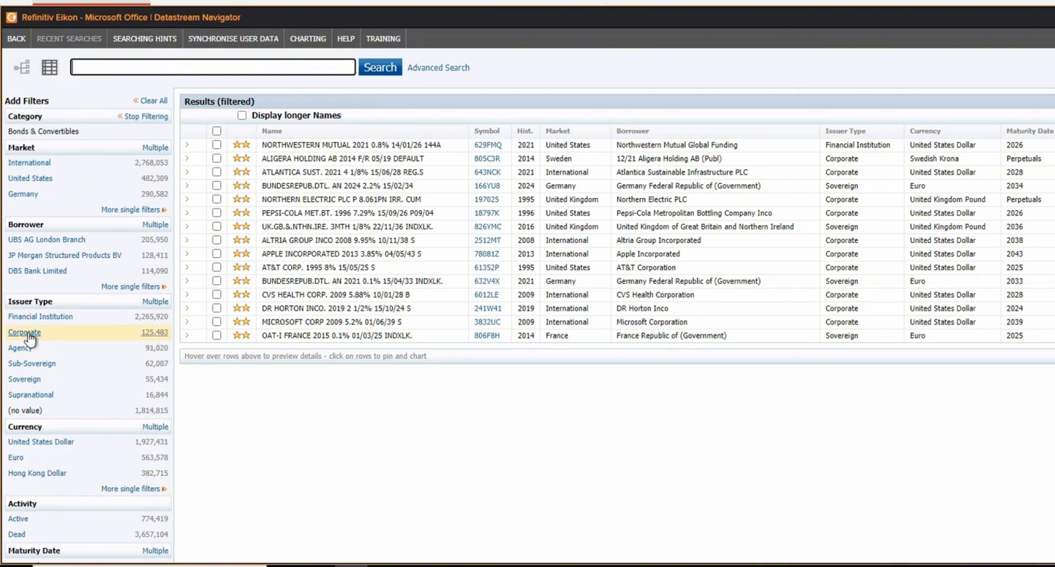
click(25, 334)
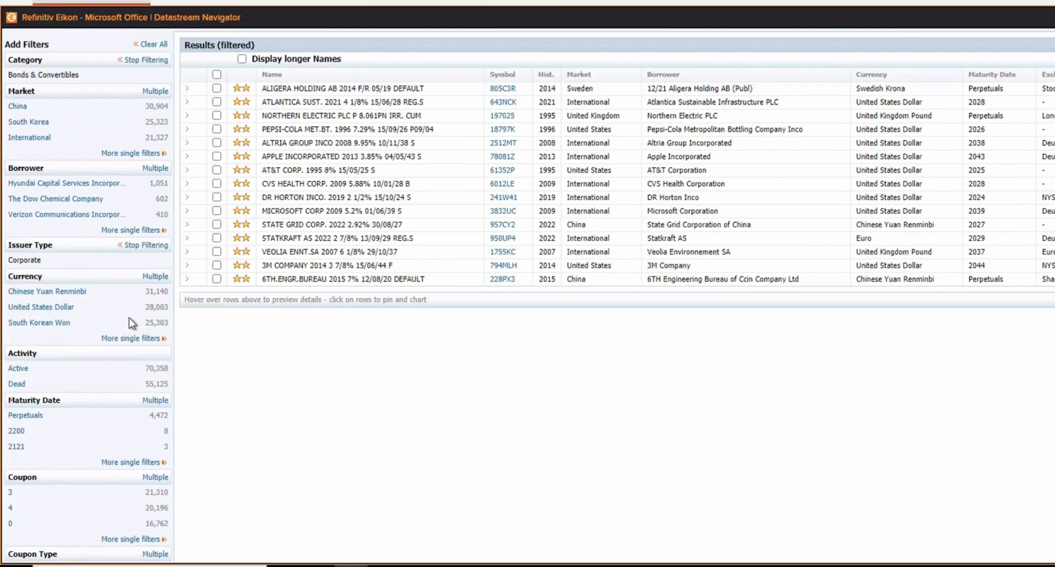
Step: Examine the other filters offered for corporate bonds, including activity, maturity date, coupon, coupon type, issue date, exchange and instrument type
scroll(129, 319, down, 2)
scroll(258, 256, up, 1)
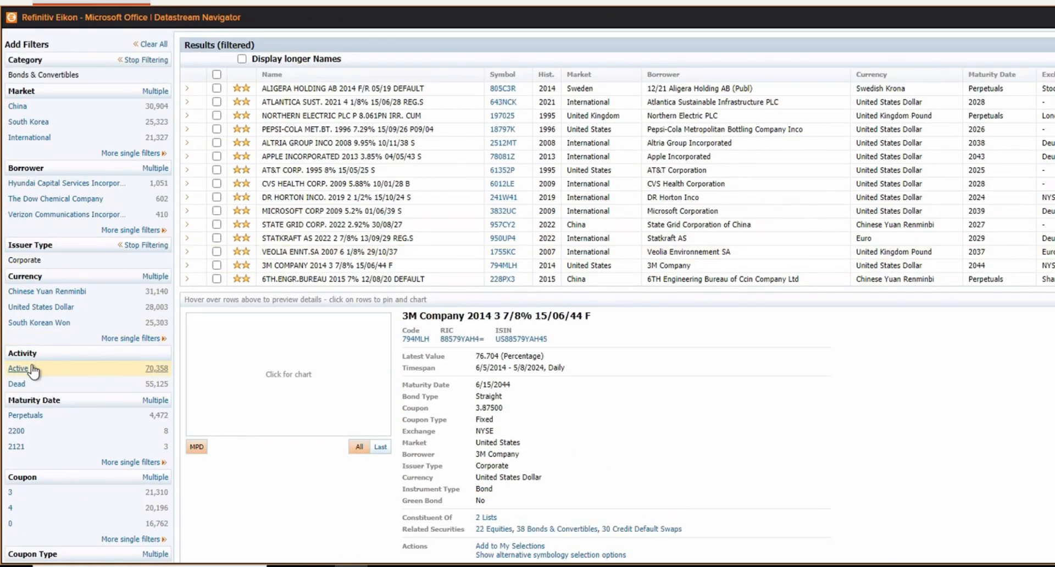
scroll(32, 387, down, 3)
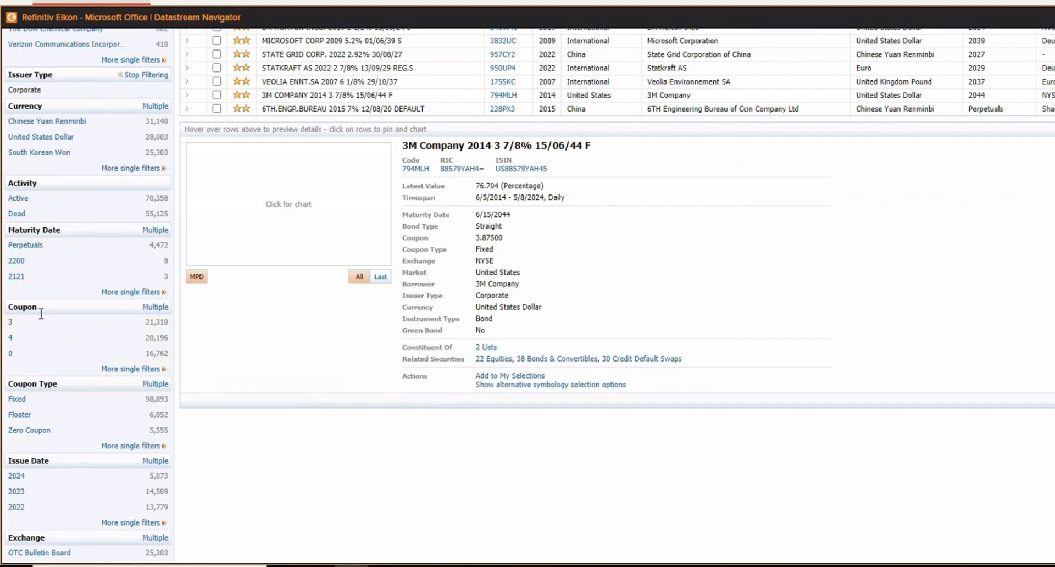
drag(41, 314, 23, 311)
click(50, 315)
scroll(55, 390, down, 1)
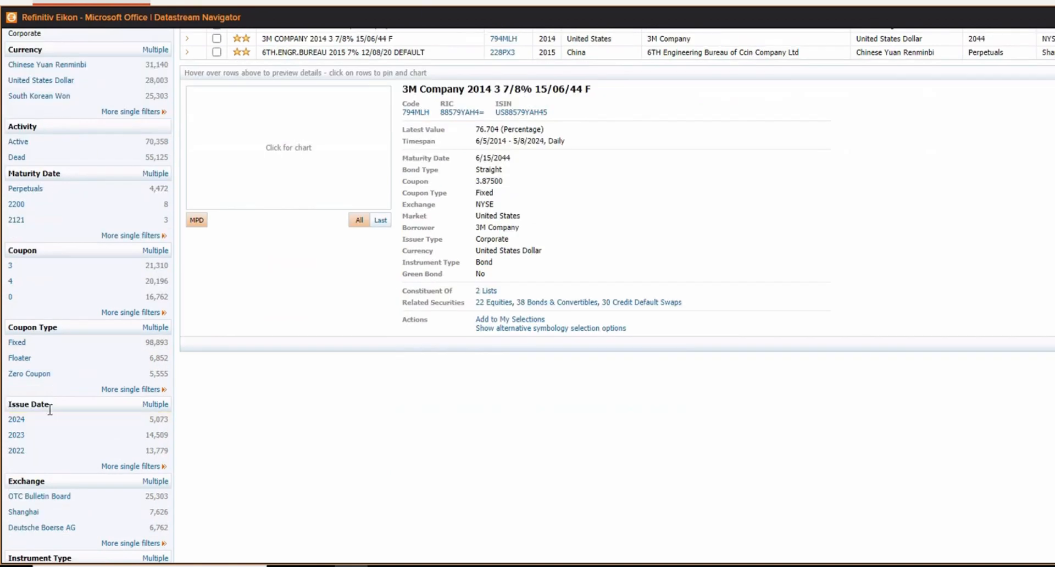
scroll(32, 407, down, 1)
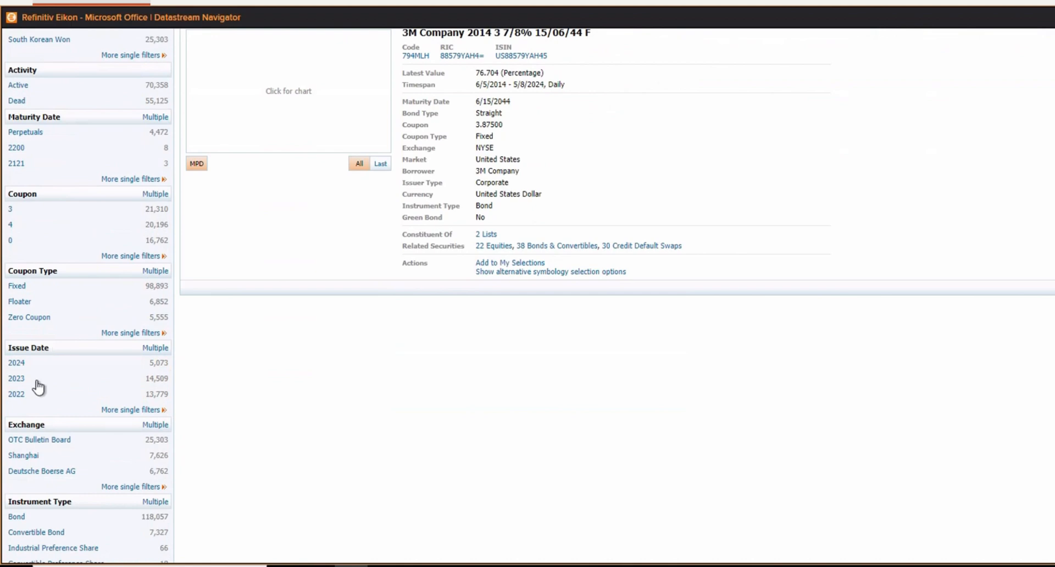
scroll(38, 391, down, 3)
scroll(39, 394, up, 9)
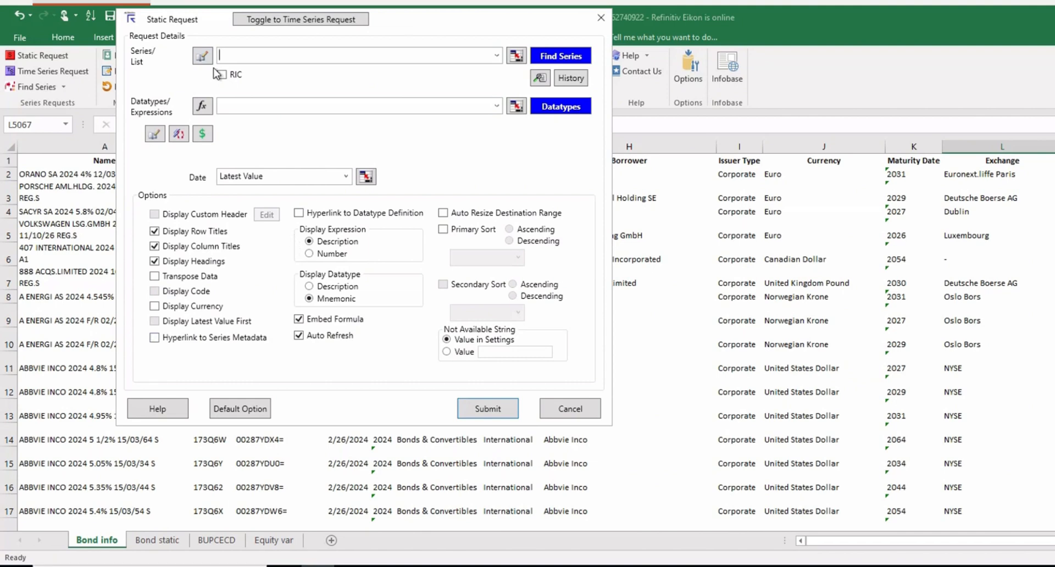
Step: Open the datatype search from the static request and choose Equities as the asset category
click(554, 107)
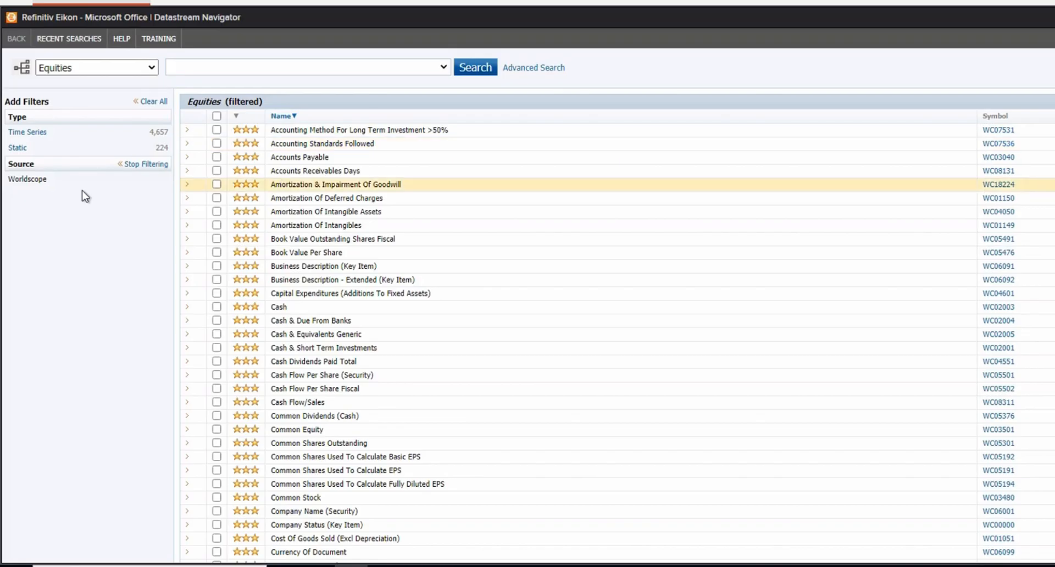
click(85, 68)
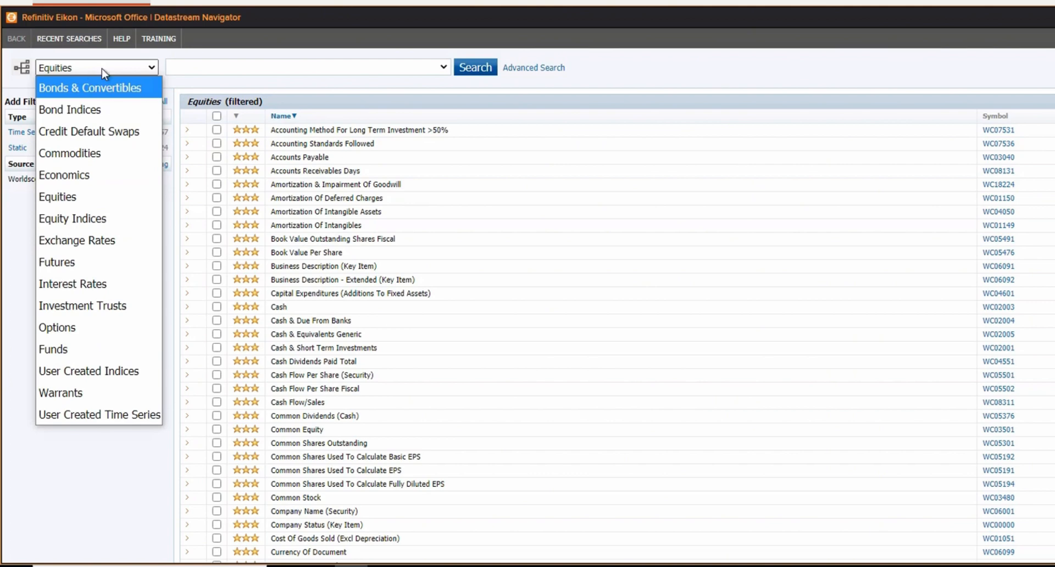
click(77, 197)
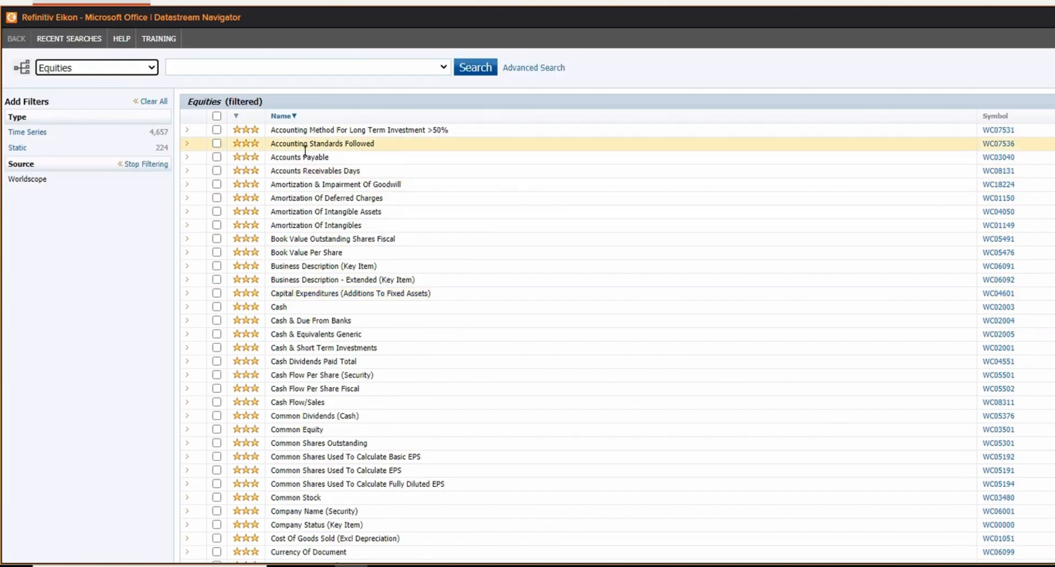
Step: View the definition of the Cash datatype, look through the equity datatypes and close the definition
click(289, 313)
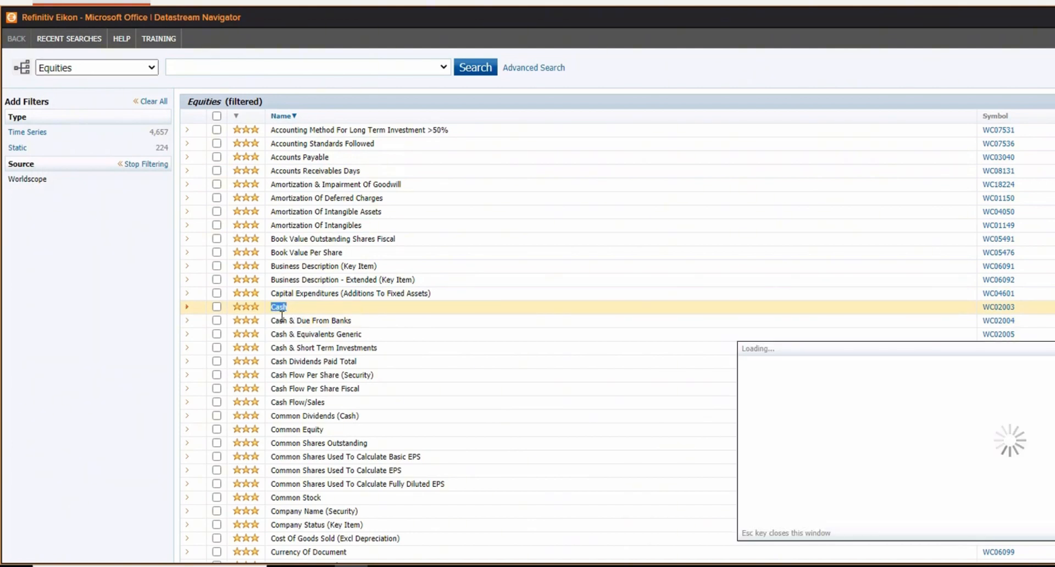
scroll(297, 351, down, 4)
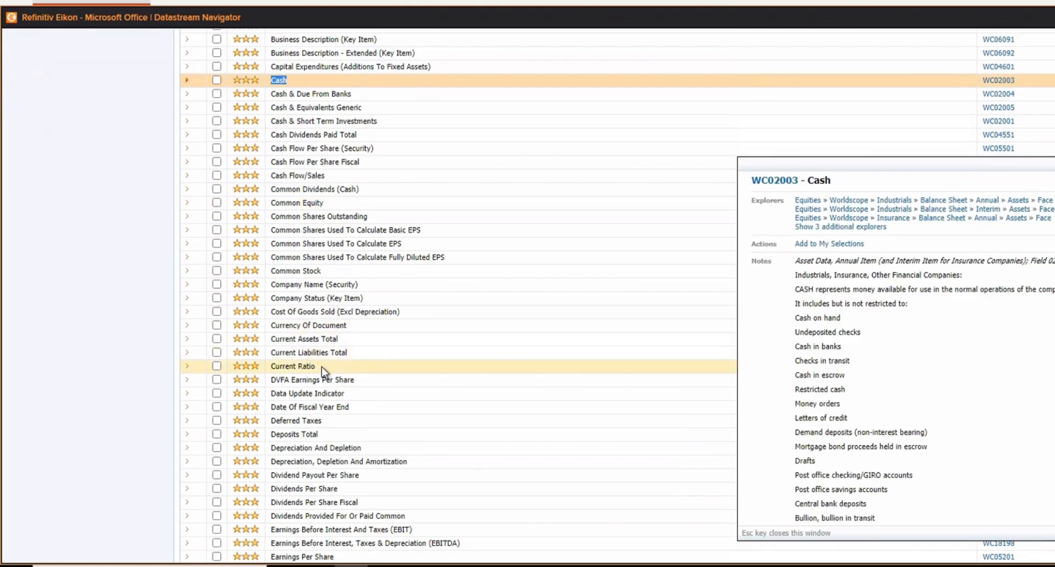
key(Escape)
scroll(177, 226, up, 5)
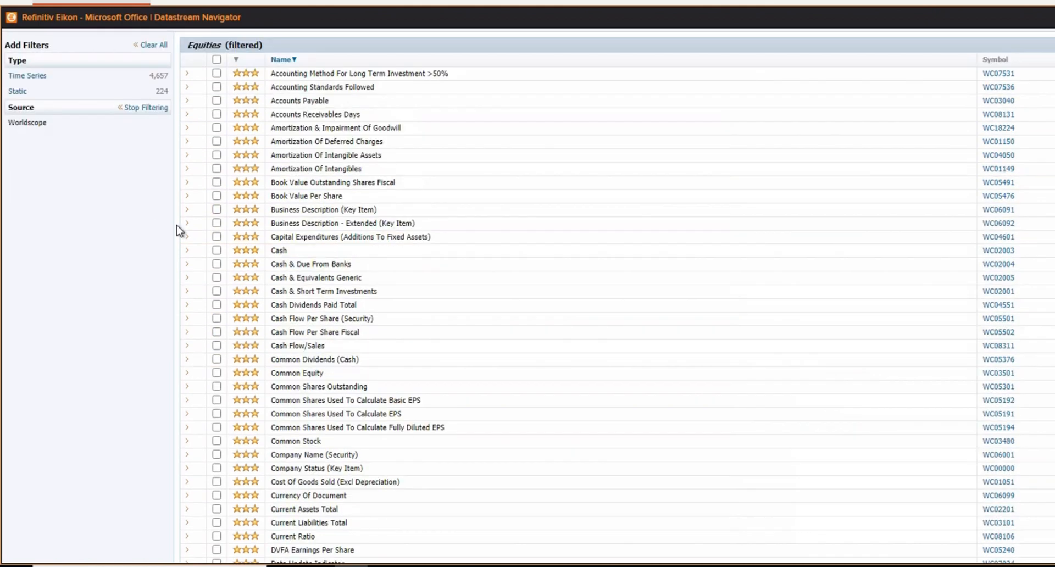
Step: Check the datatypes for the Economics category, and switch the datatype search to Bonds & Convertibles
click(94, 68)
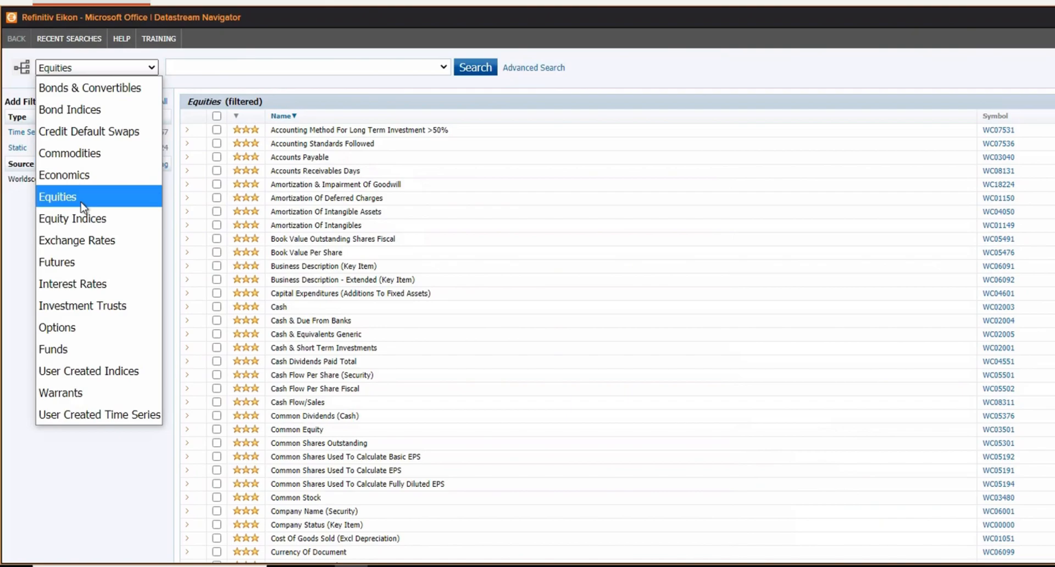
click(77, 176)
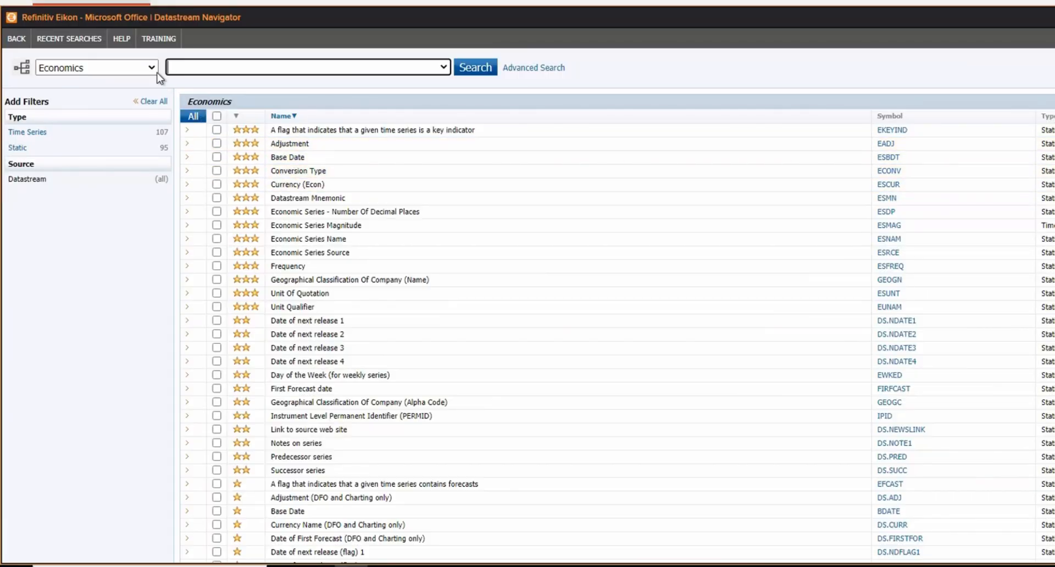
click(96, 68)
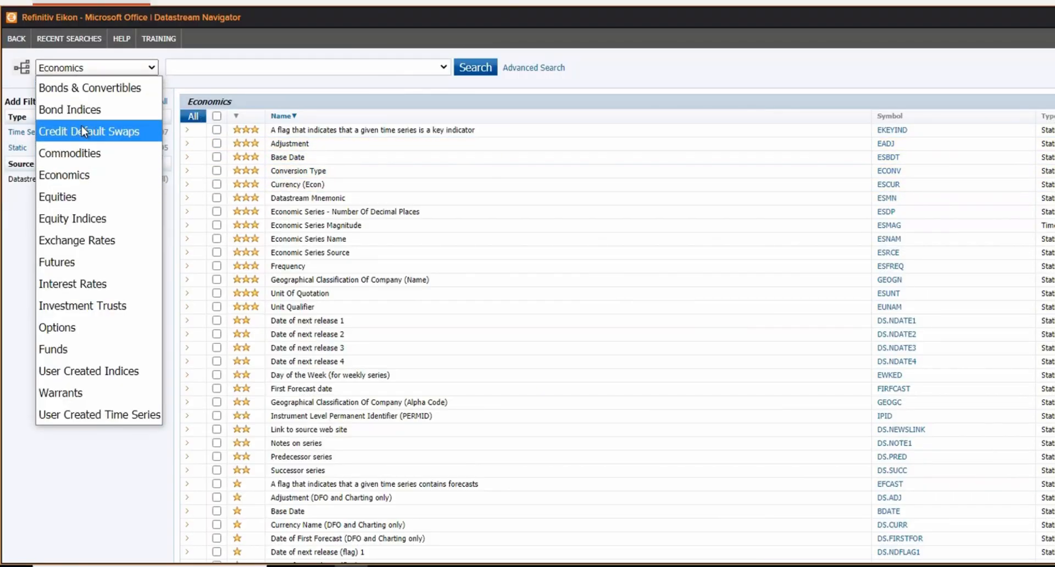
click(93, 87)
click(97, 69)
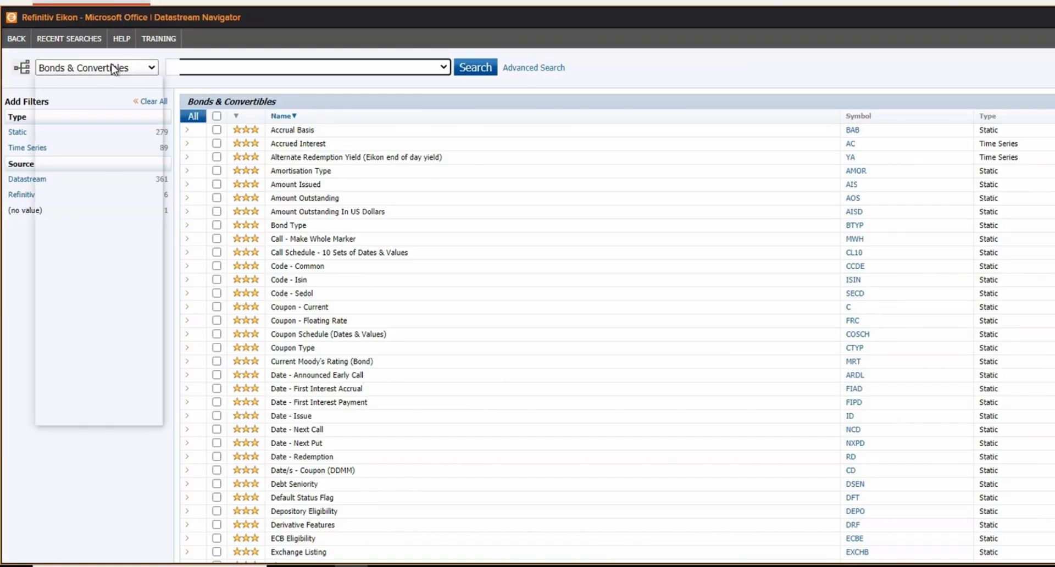
click(123, 88)
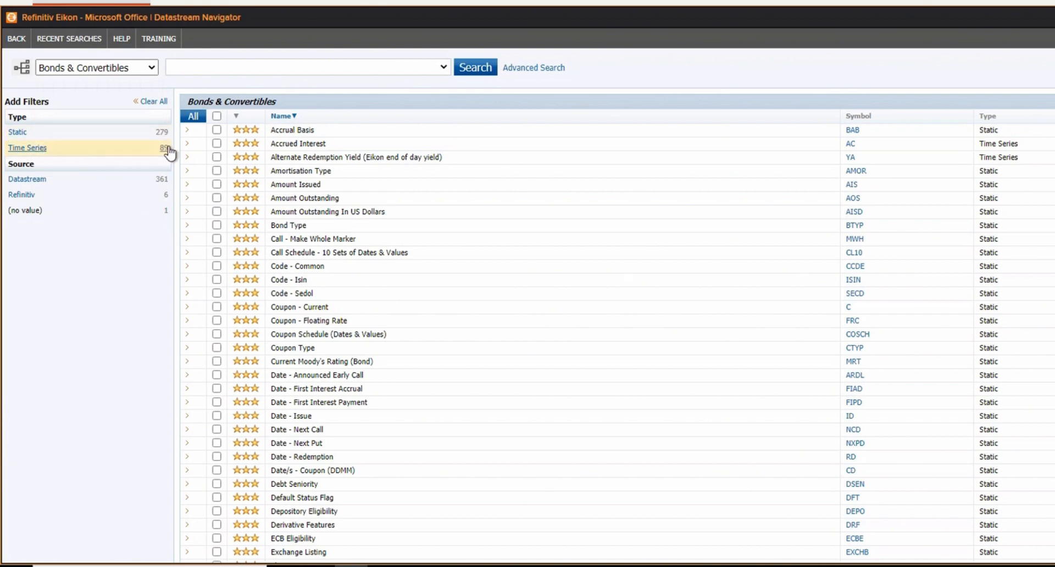
Step: Filter the bond datatypes to the Static type and look through the whole list
click(17, 134)
scroll(307, 165, down, 10)
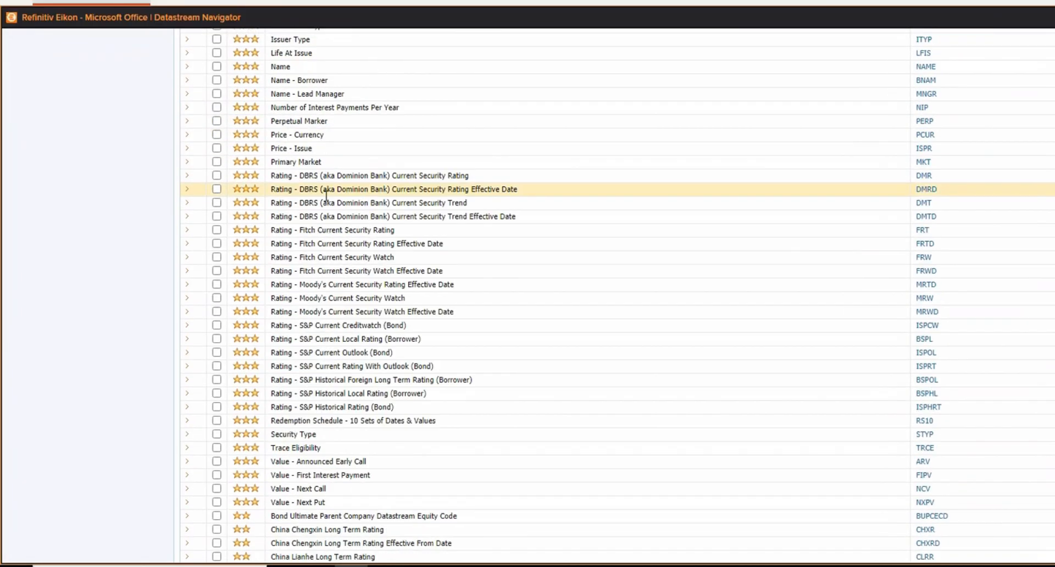
scroll(327, 196, down, 20)
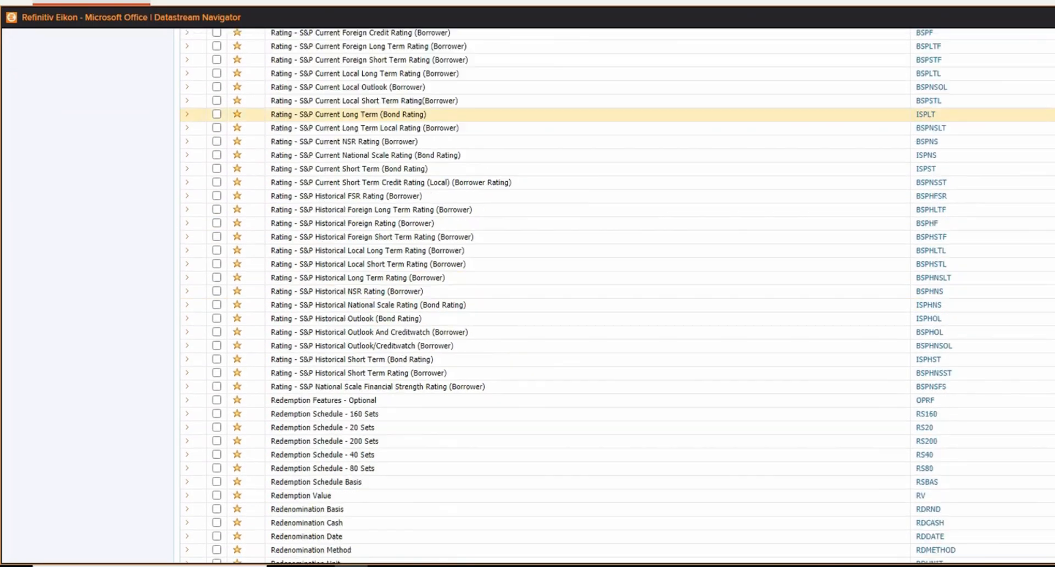
scroll(431, 405, down, 5)
scroll(478, 337, up, 20)
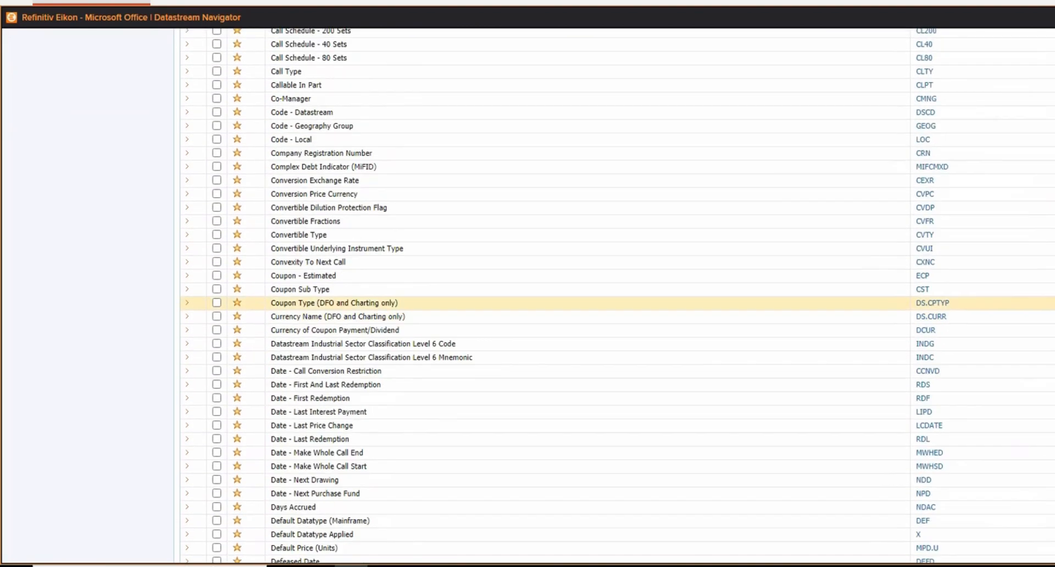
scroll(478, 314, up, 15)
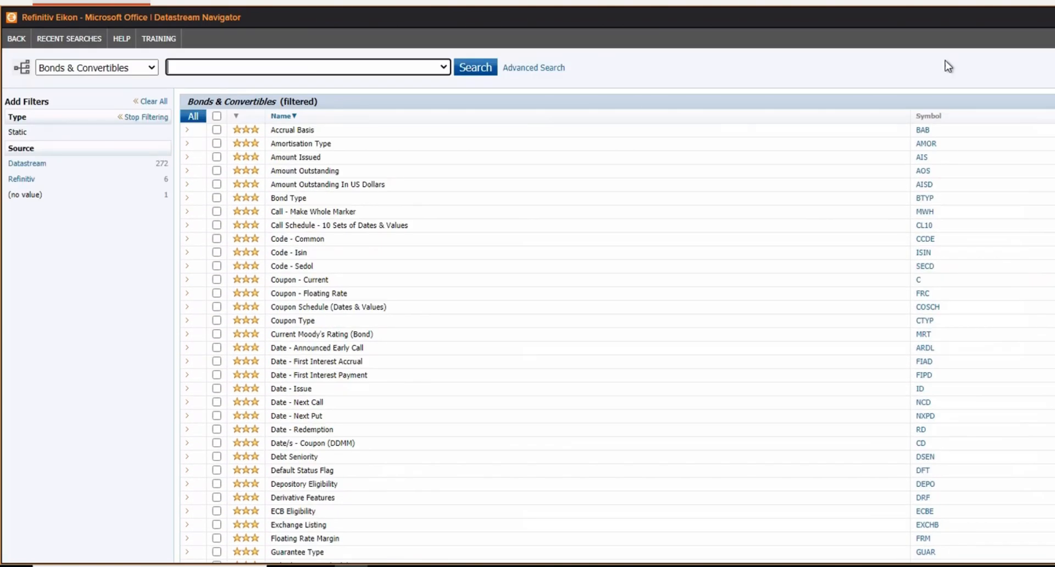
Step: View the definition of the Accrual Basis datatype, close it and look over the static bond datatypes
click(724, 132)
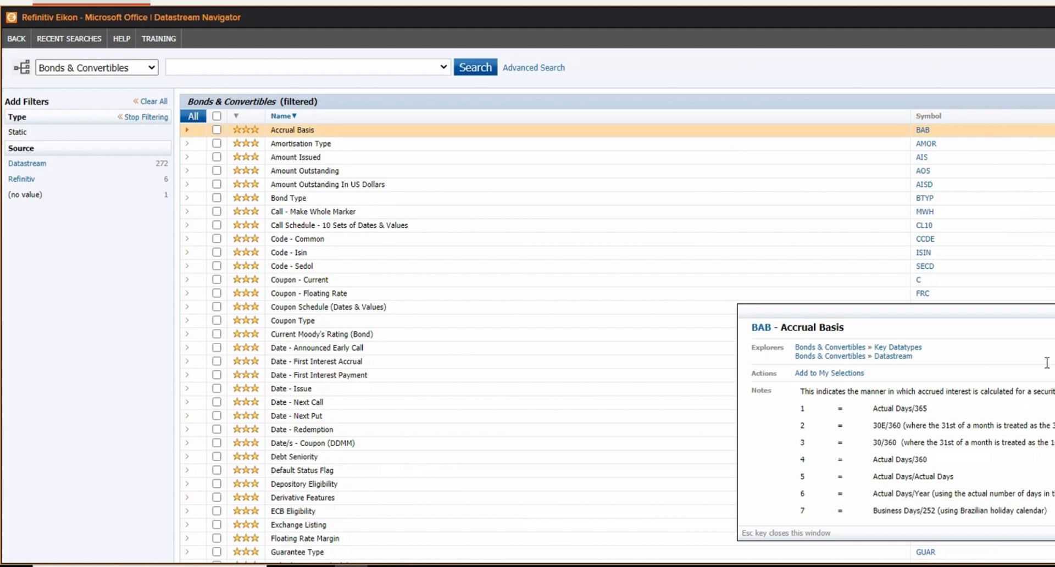
key(Escape)
scroll(301, 199, down, 4)
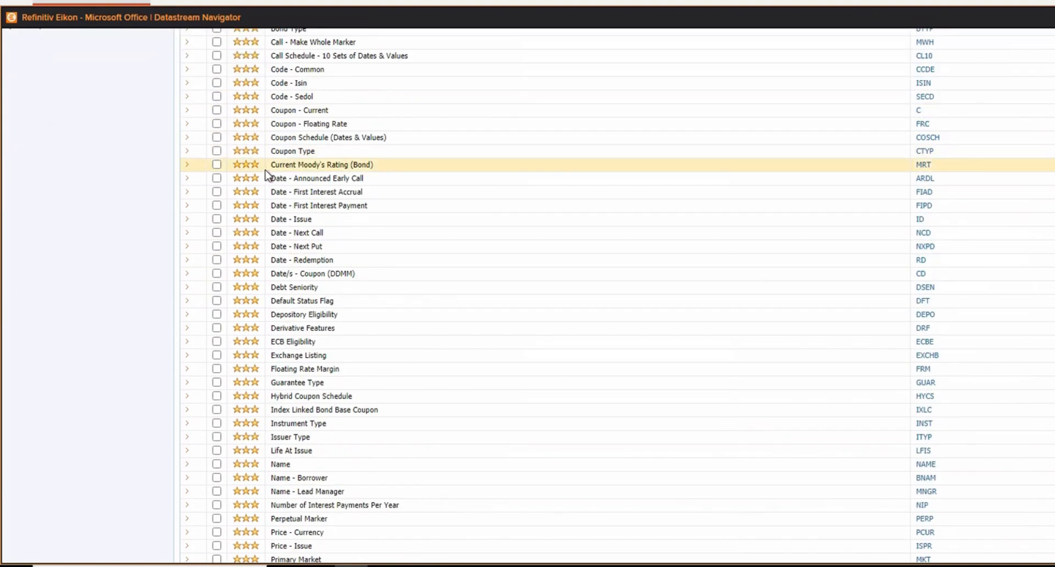
scroll(302, 199, up, 5)
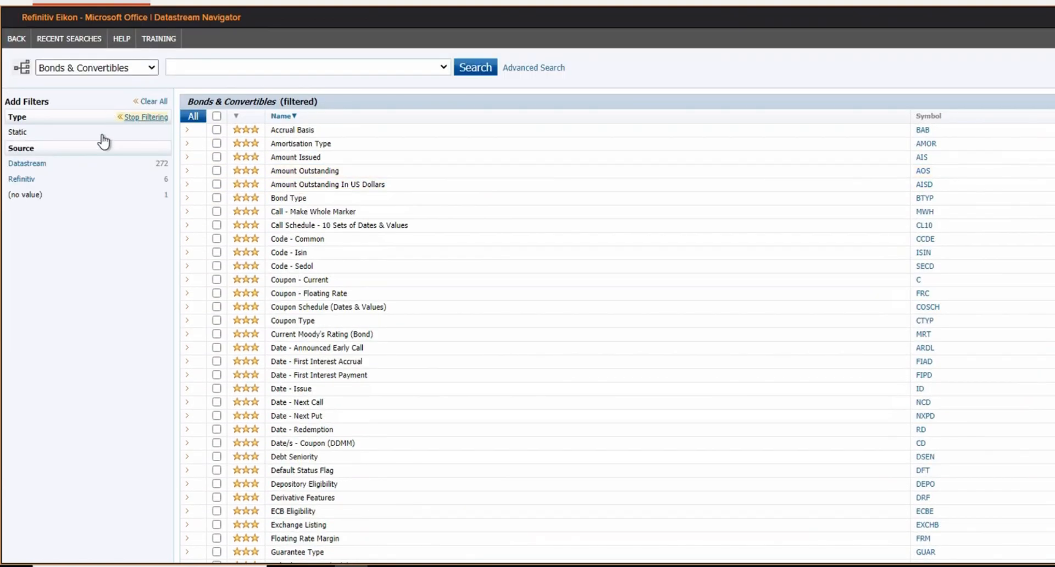
Step: Filter the bond datatypes to Time Series instead of Static and look through the list
click(28, 149)
scroll(385, 203, down, 15)
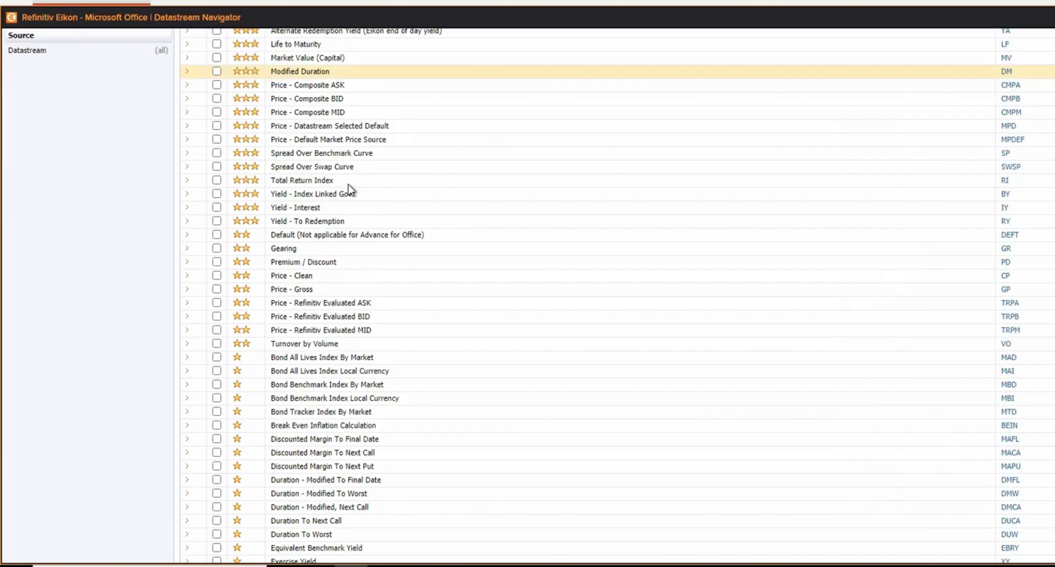
scroll(354, 187, up, 15)
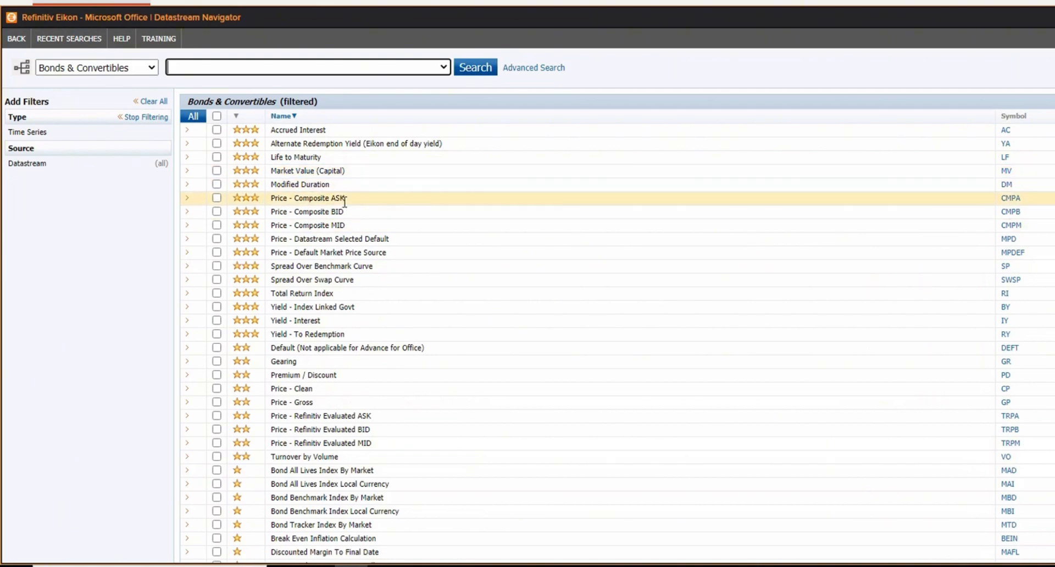
scroll(345, 202, down, 8)
scroll(359, 238, up, 8)
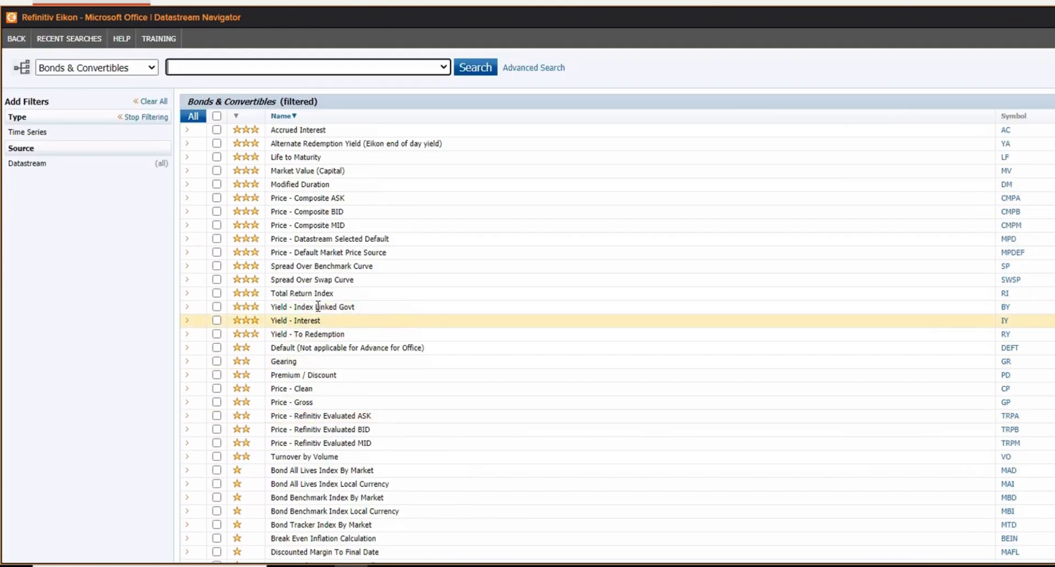
Step: Close the static request without submitting it and look through the Bond info, Bond static and BUPCECD sheets
click(156, 106)
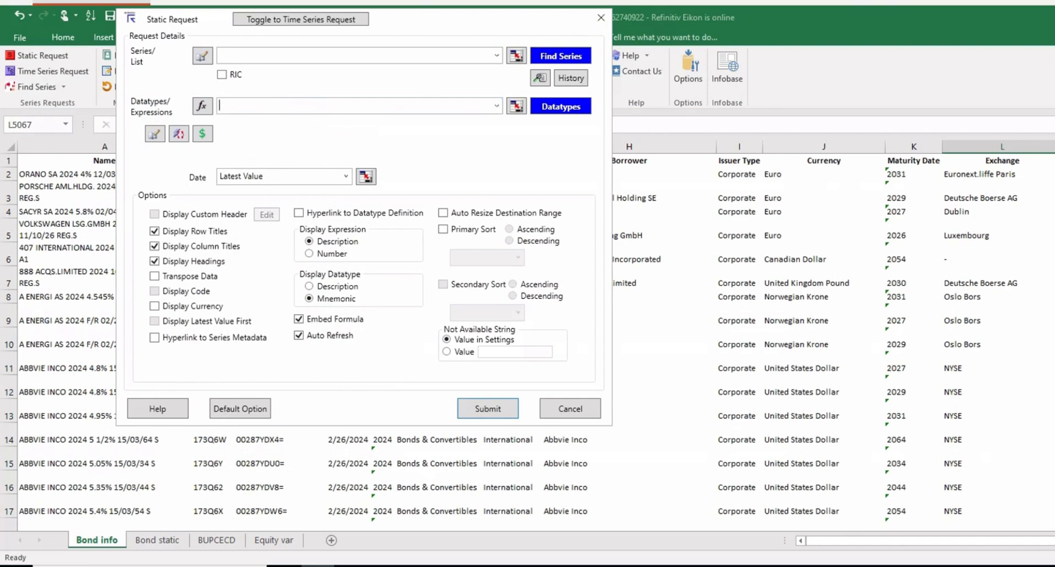
click(601, 17)
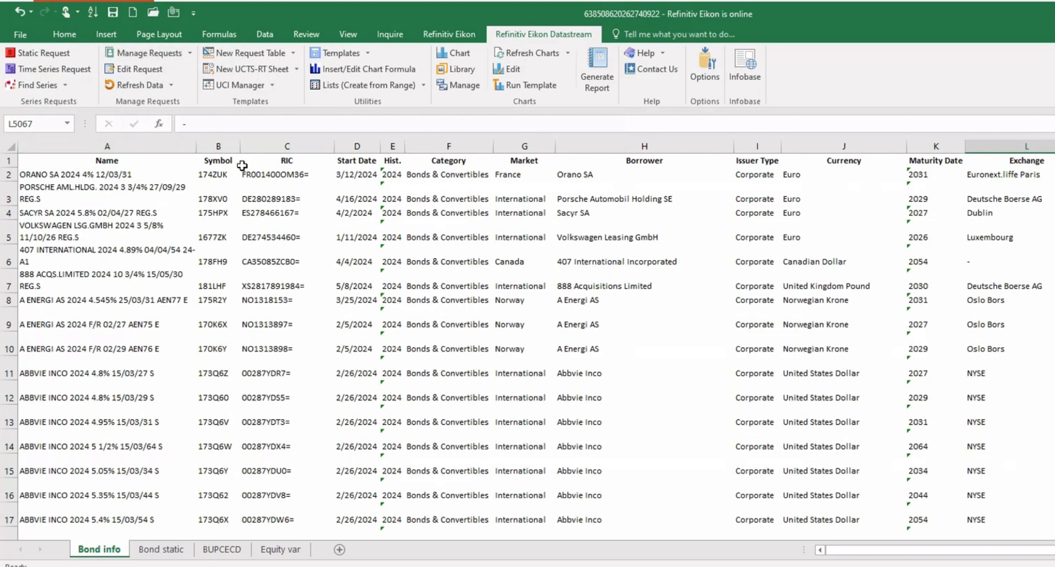
scroll(128, 357, down, 2)
scroll(128, 392, up, 2)
click(164, 549)
click(104, 551)
click(222, 550)
click(113, 552)
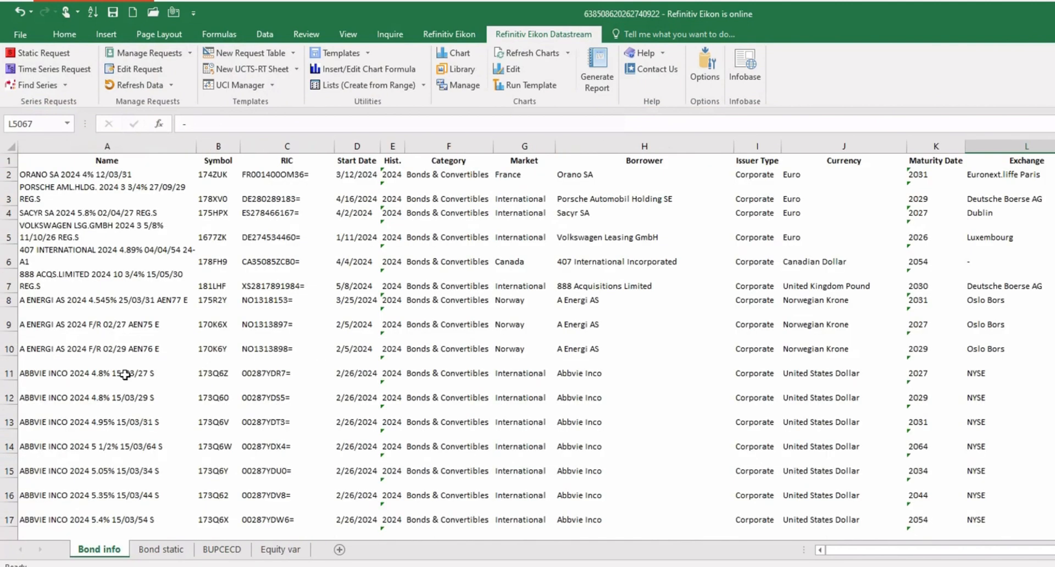
Step: Examine the bond names and Datastream symbols in the Name and Symbol columns of the Bond info sheet
click(128, 217)
click(109, 176)
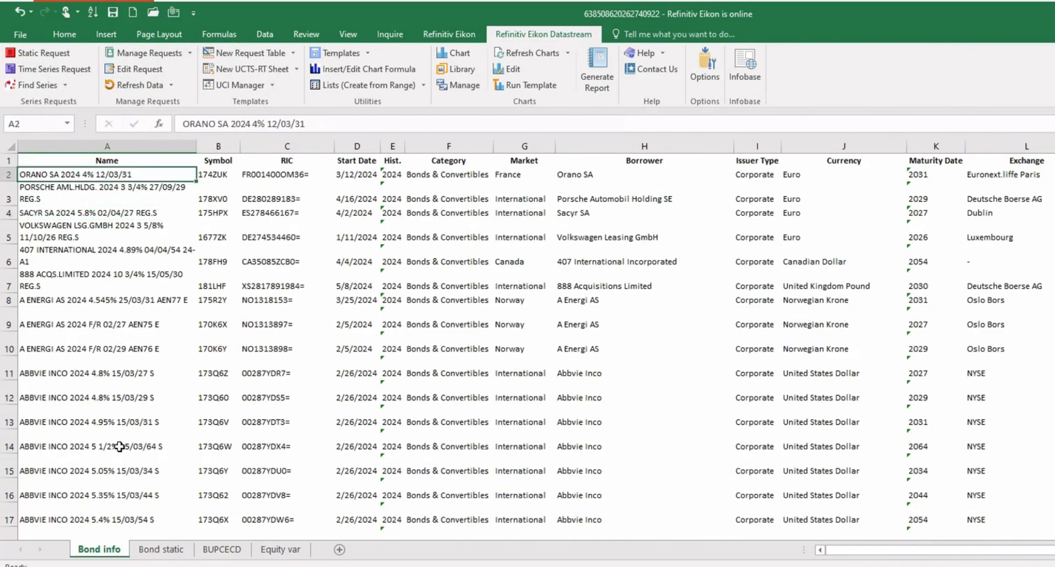
click(116, 147)
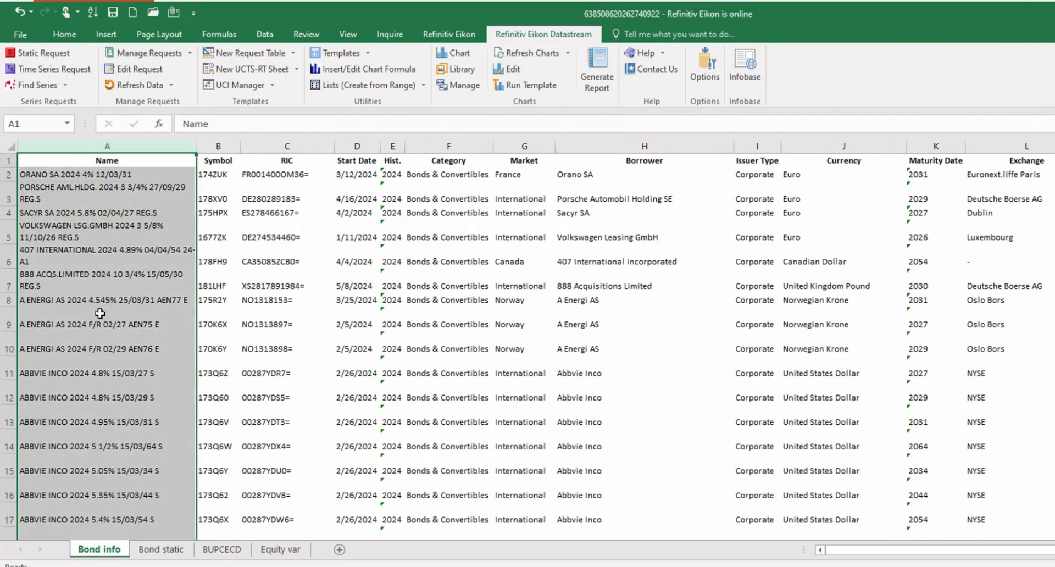
scroll(117, 365, down, 8)
scroll(117, 364, up, 8)
click(223, 147)
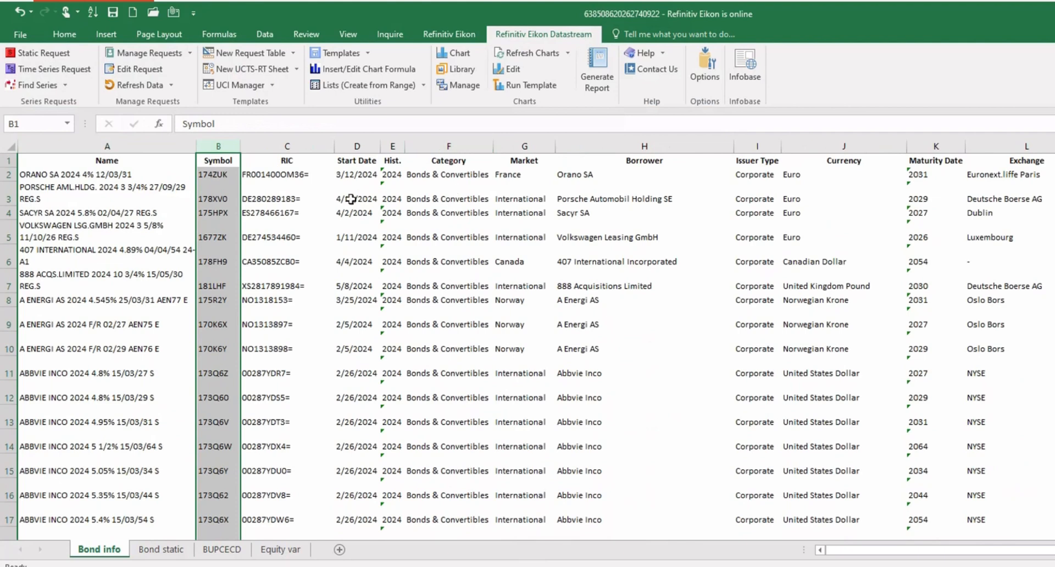
Step: Examine the Borrower, Issuer Type, Currency and Maturity Date columns of the Bond info sheet
click(658, 149)
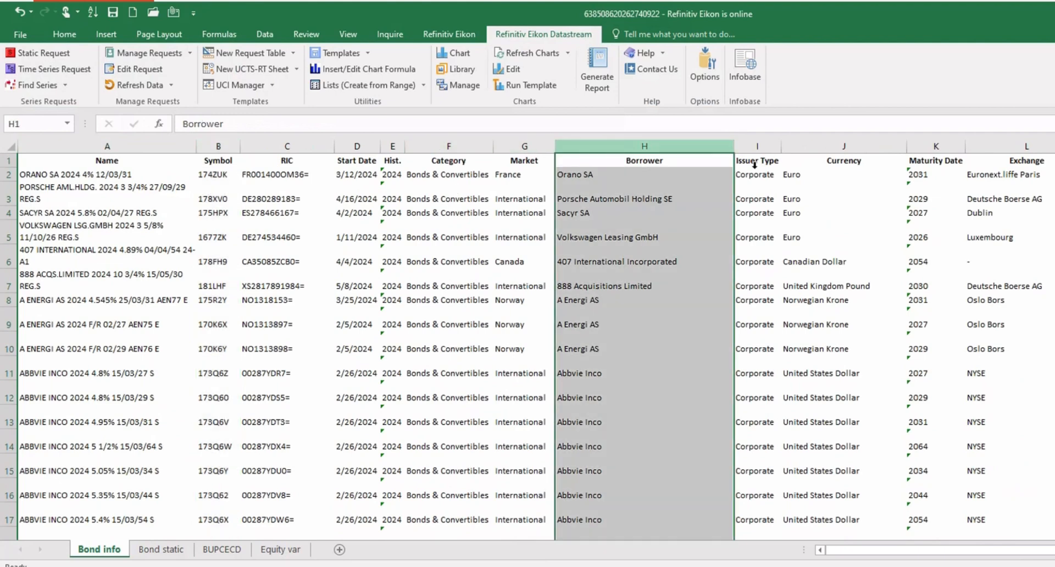
click(757, 146)
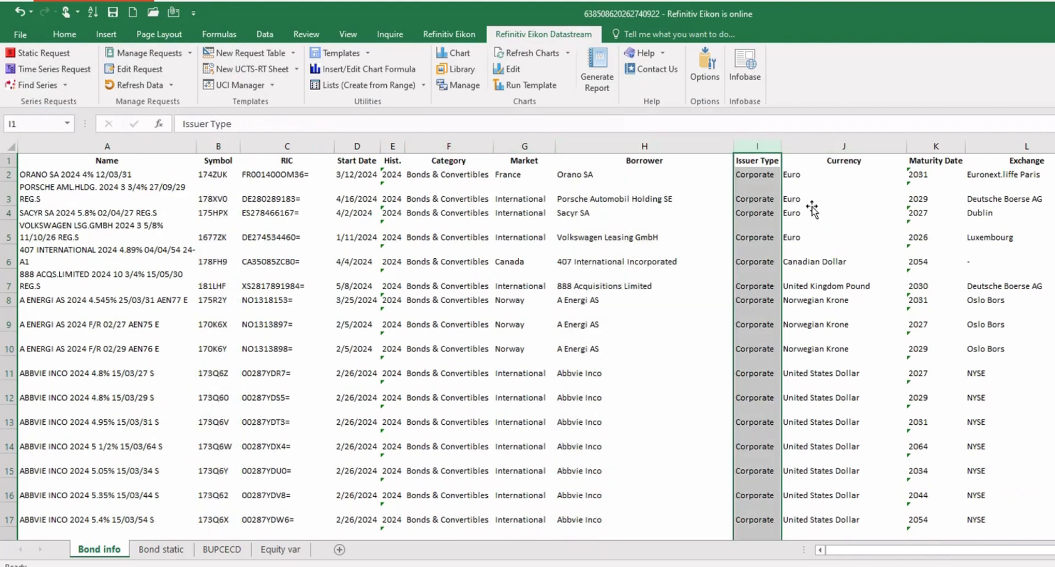
click(857, 146)
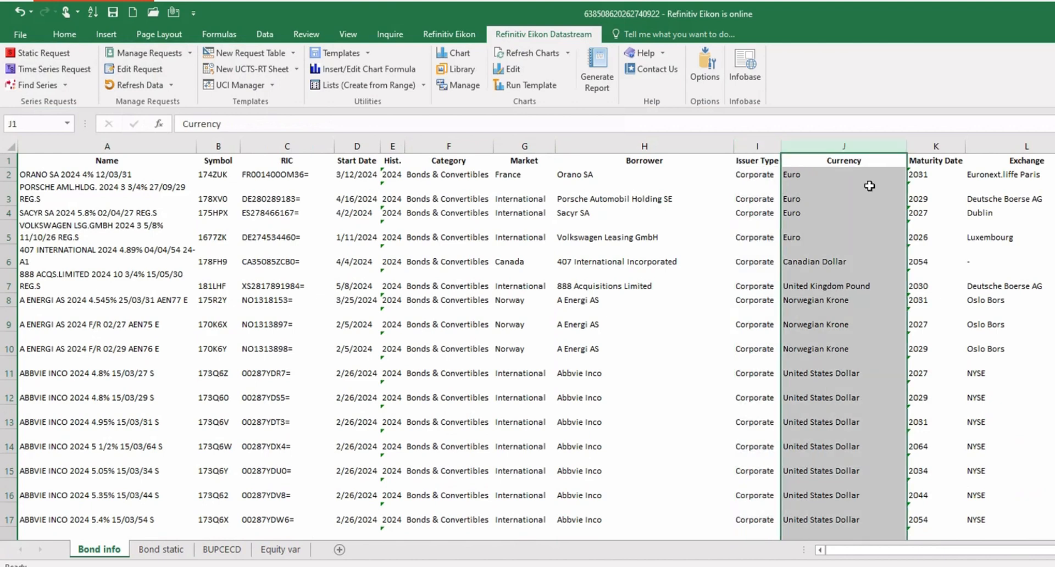
click(858, 201)
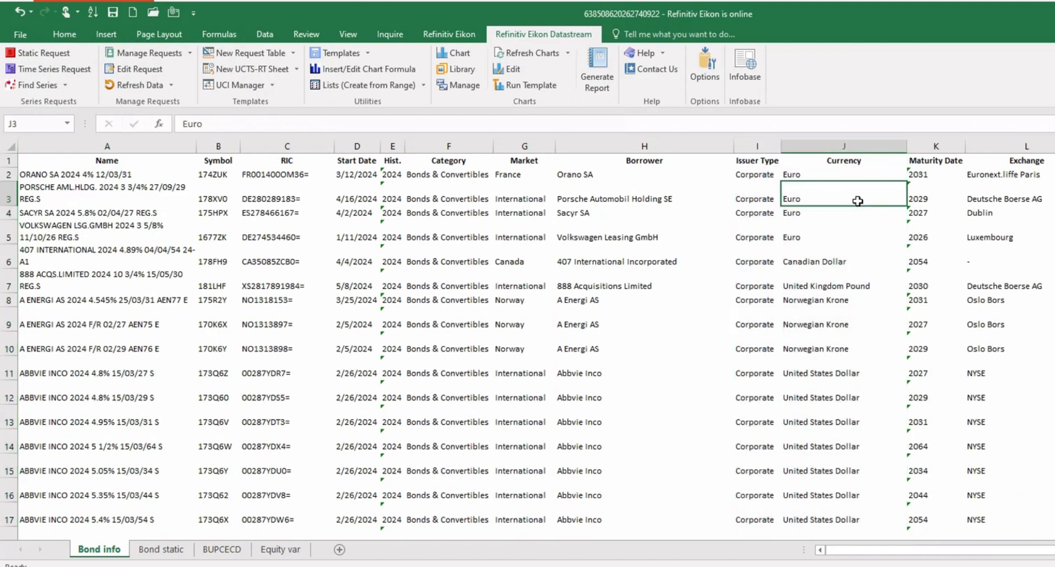
click(949, 175)
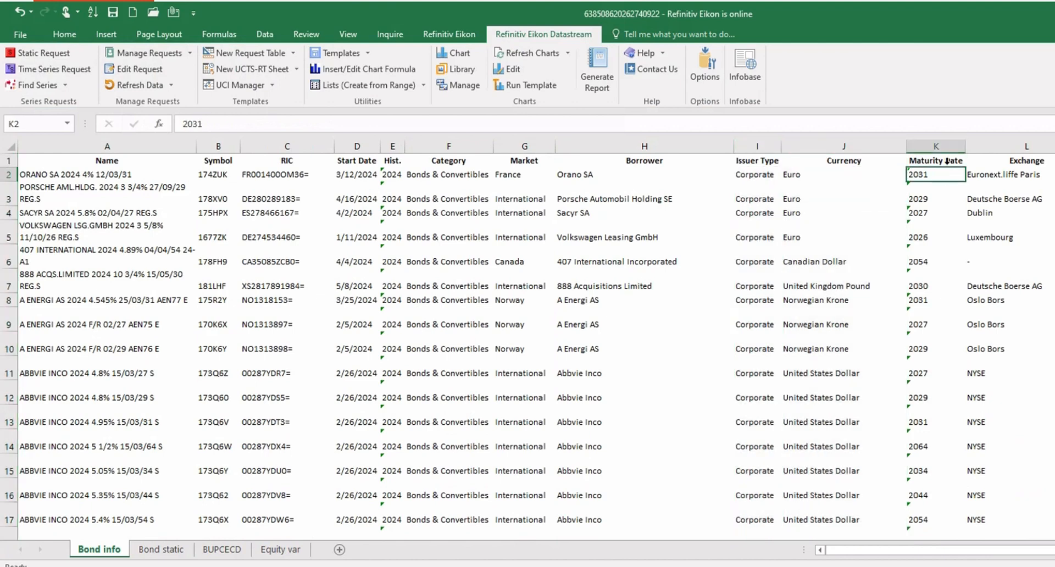
Step: Open the Bond static sheet and examine its series code column and the datatype header row
click(161, 550)
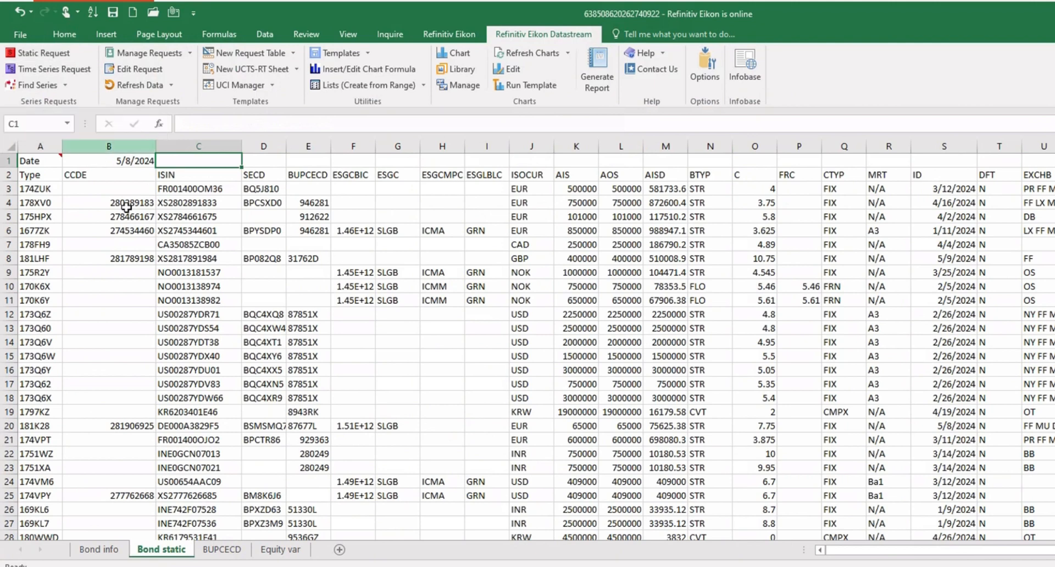
click(47, 157)
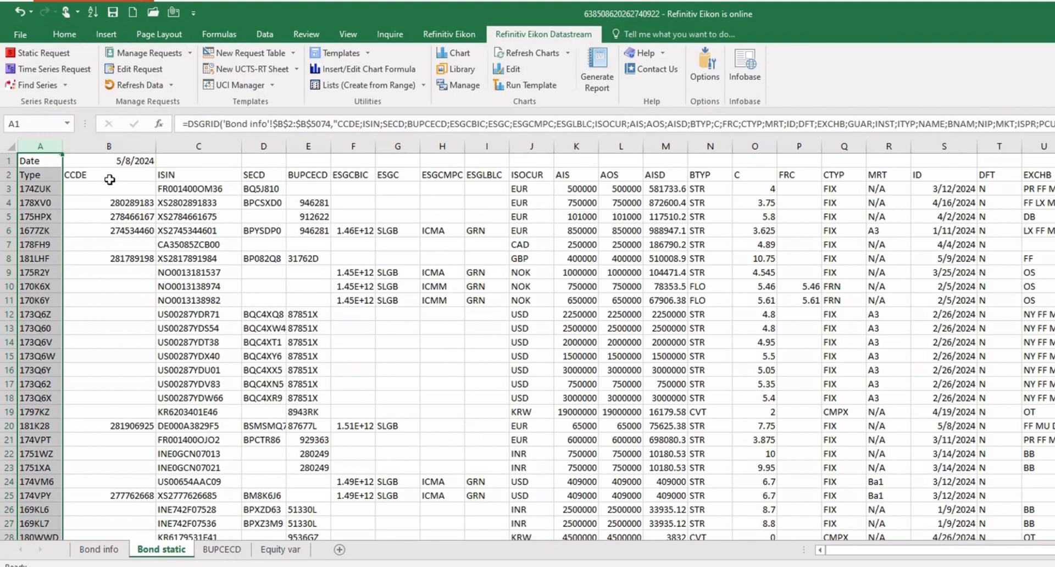
drag(110, 180, 1047, 175)
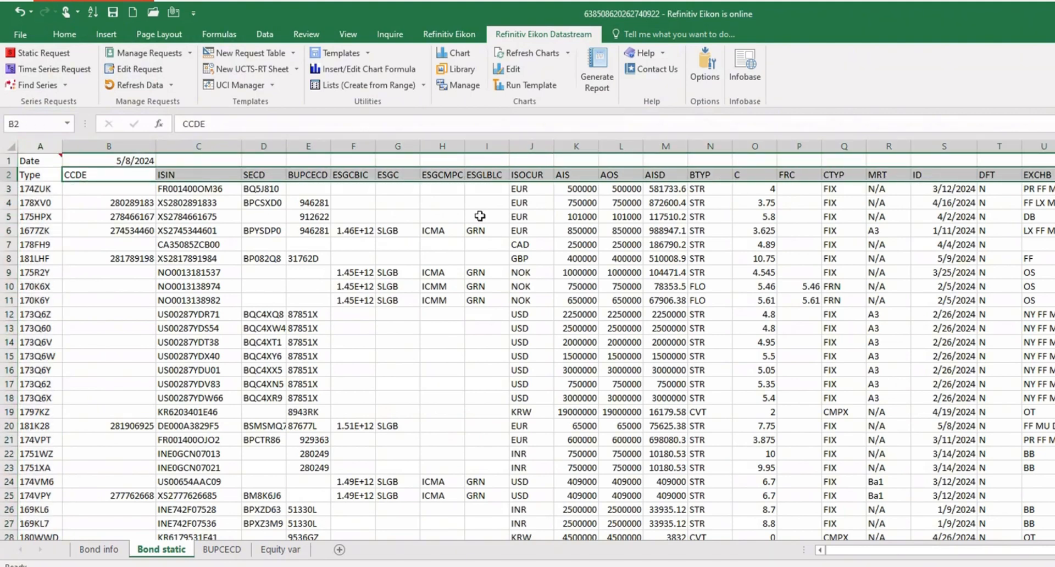
click(258, 203)
Step: Examine the bond identifier columns on the Bond static sheet, including CCDE and ISIN
drag(75, 176, 281, 174)
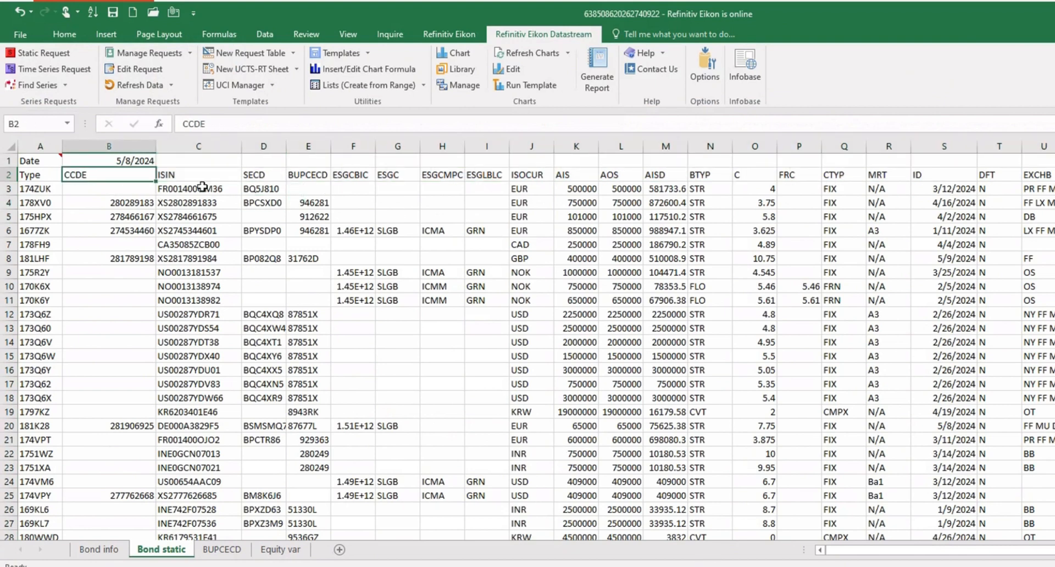
click(181, 179)
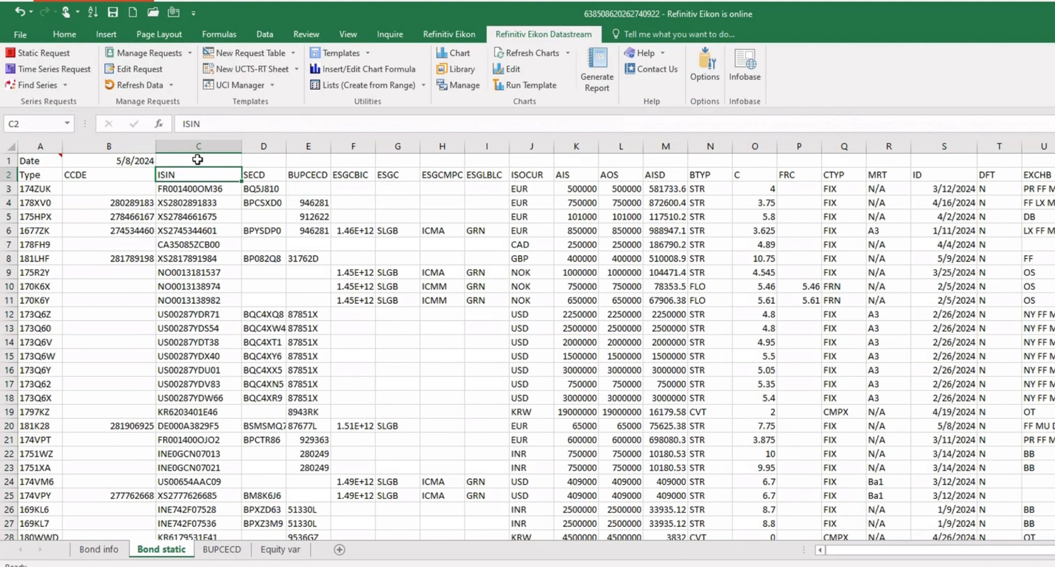
click(198, 159)
click(200, 152)
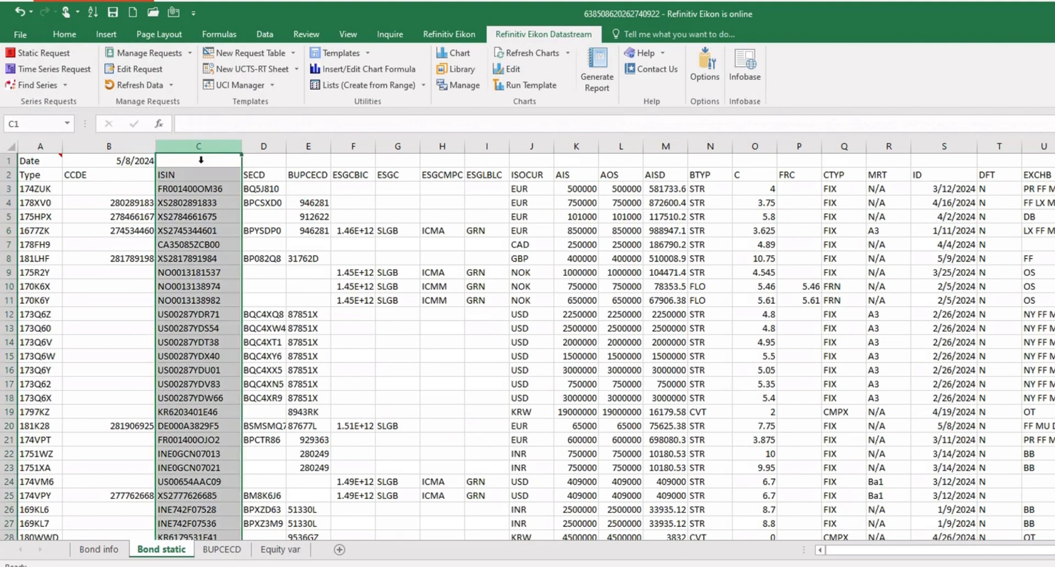
Step: Examine the AIS and AOS columns and the remaining datatypes from column C onward in the Bond static header row
click(578, 178)
drag(583, 149, 630, 150)
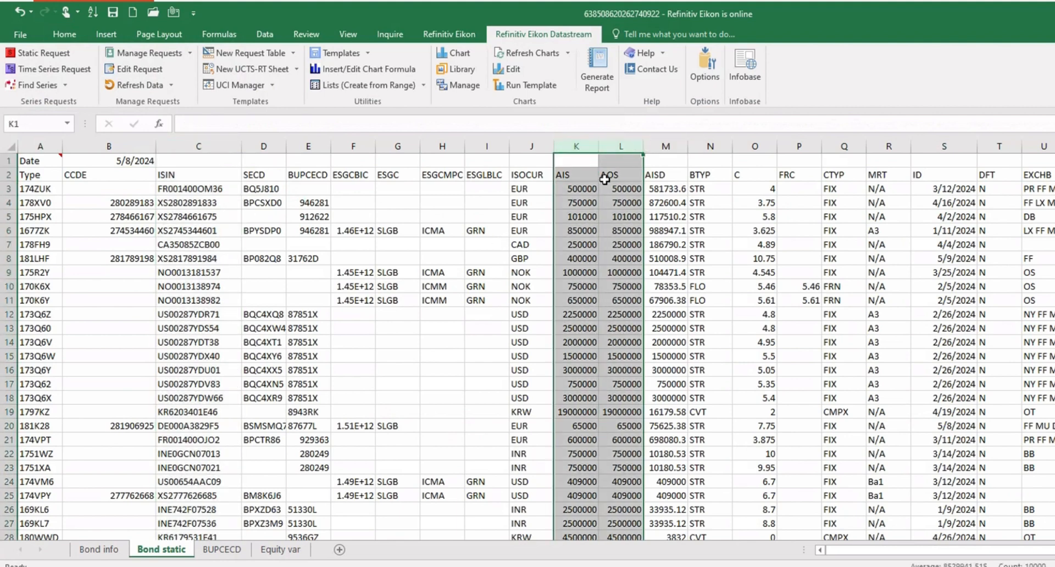
click(595, 181)
drag(574, 180, 621, 195)
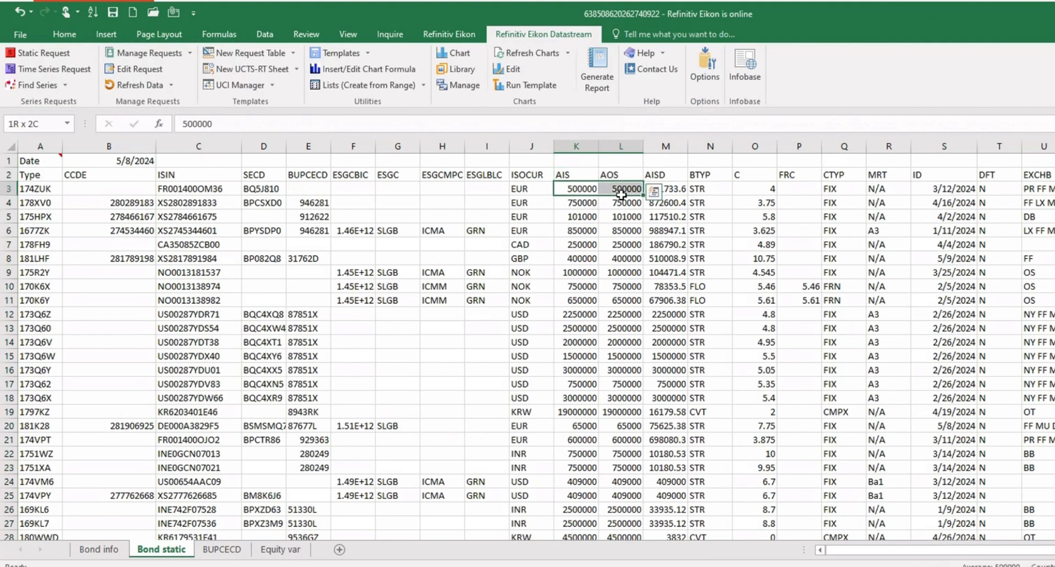
drag(756, 175, 1053, 190)
drag(858, 551, 823, 551)
click(665, 165)
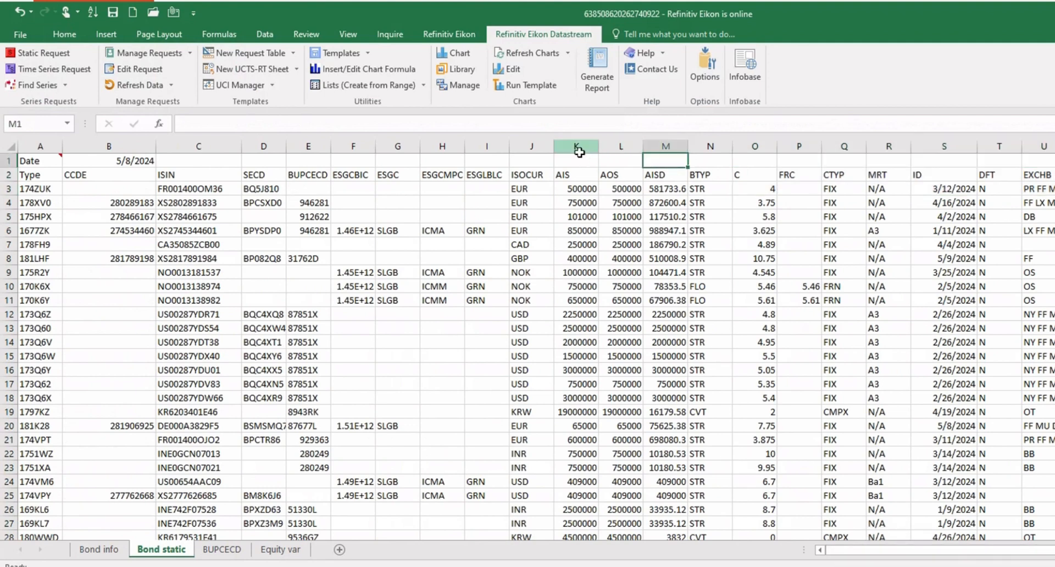
Step: Examine the AIS and AOS columns, the series code column and the BUPCECD column on the Bond static sheet
drag(576, 146, 619, 165)
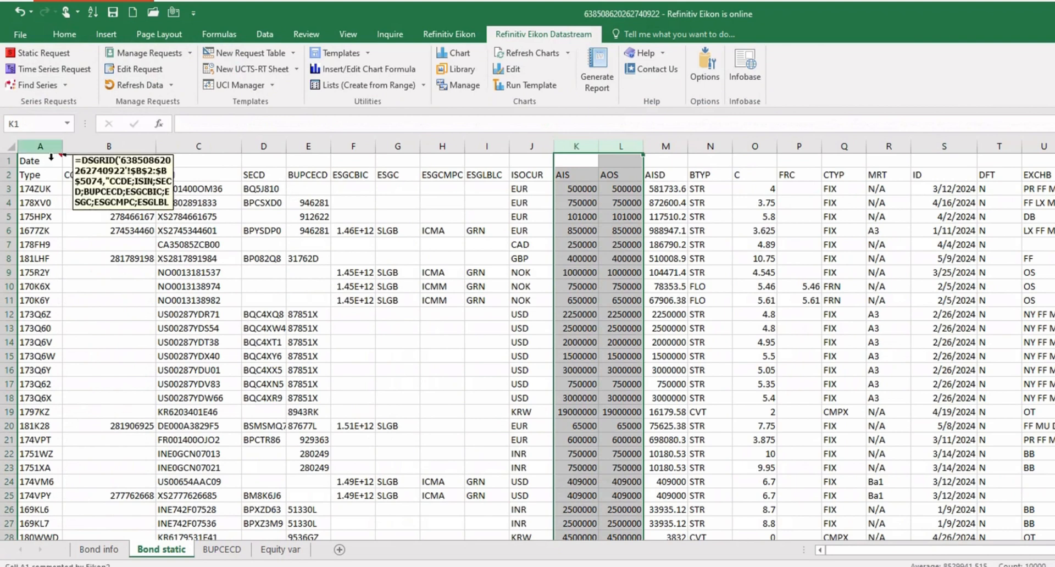
click(41, 147)
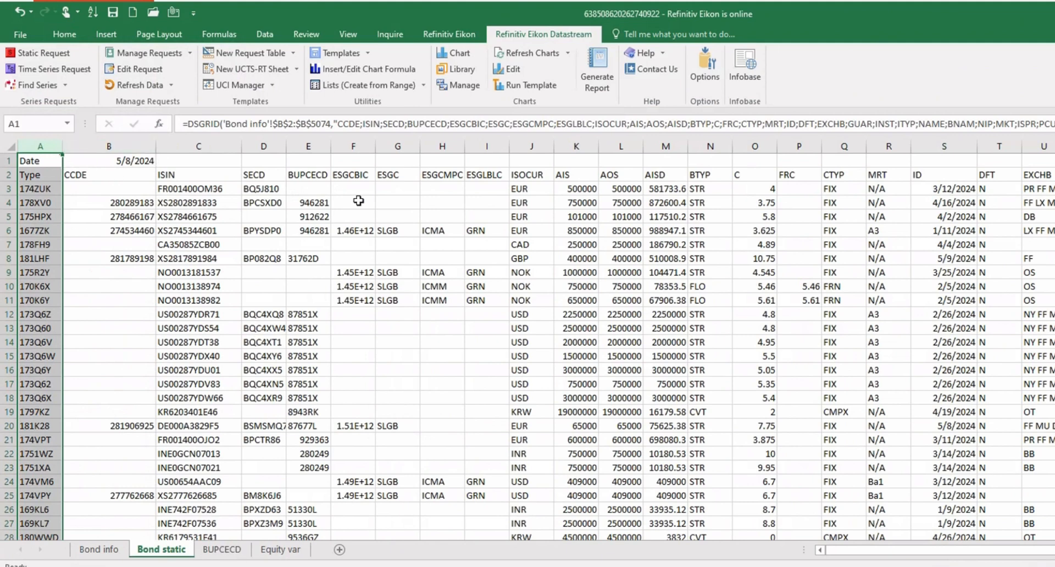
click(308, 146)
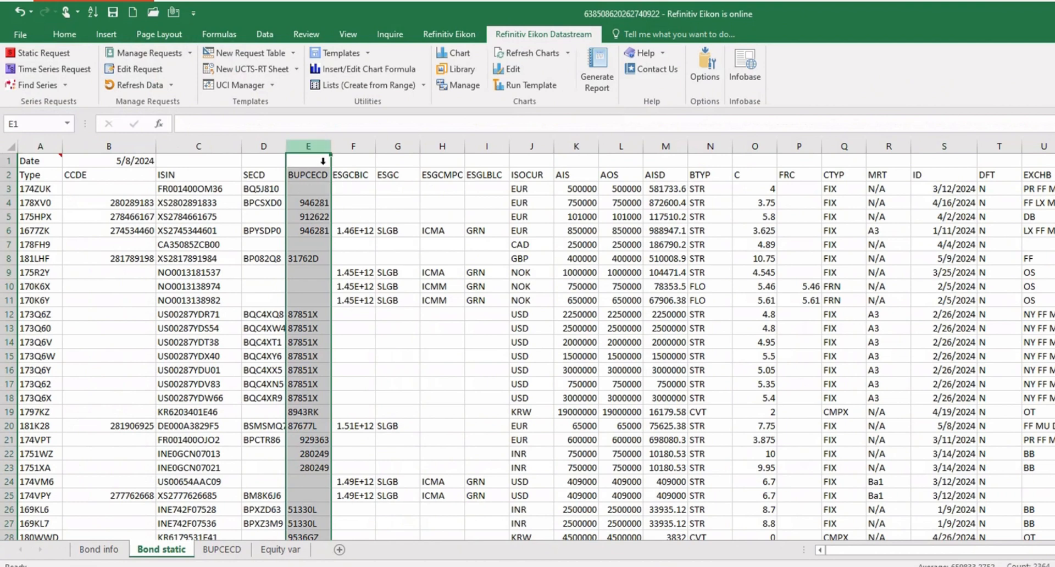
Step: Open the datatype browser from a new static request and filter it to static datatypes of Bonds & Convertibles
click(37, 52)
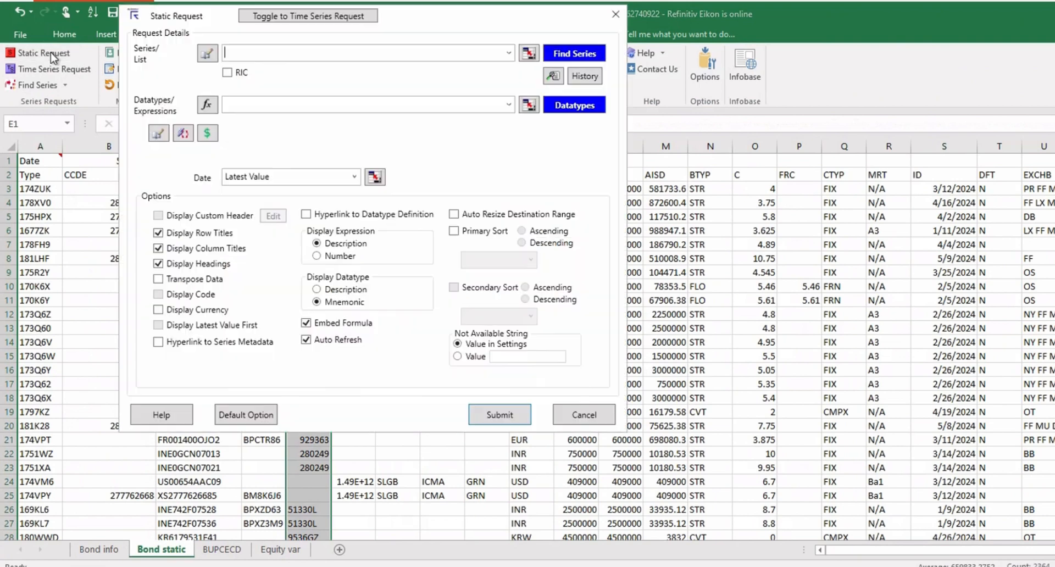
click(565, 110)
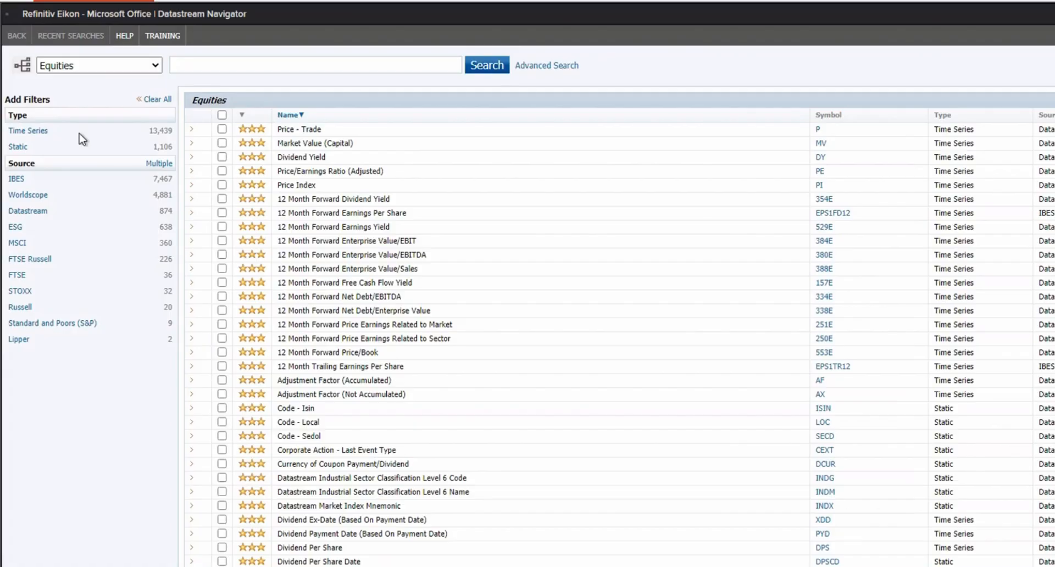
click(27, 130)
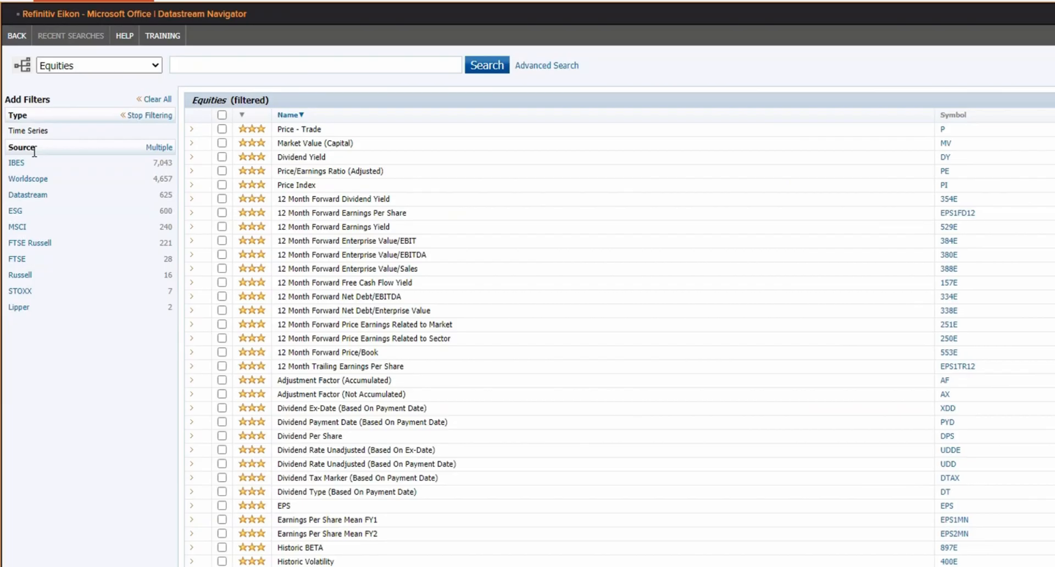
click(97, 65)
click(77, 78)
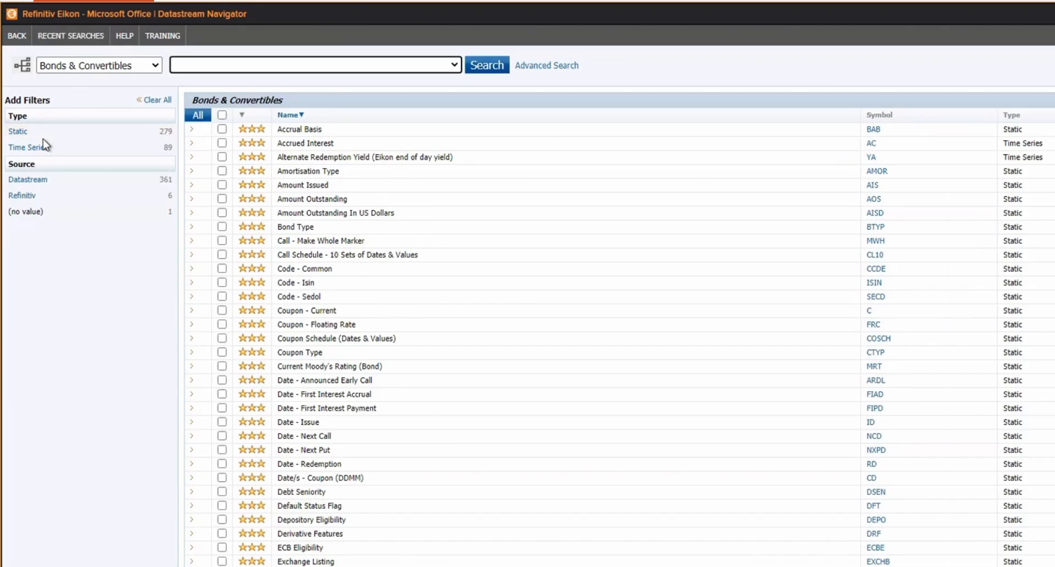
click(33, 133)
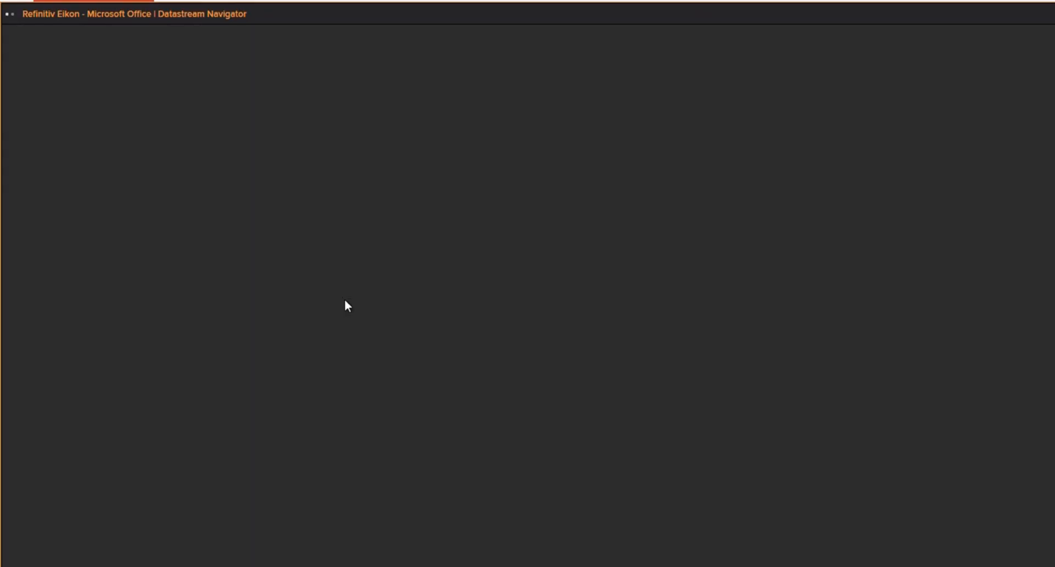
Step: Read the definition notes of the BUPCECD datatype (Bond Ultimate Parent Company Datastream Equity Code) and close the static request
scroll(346, 304, down, 4)
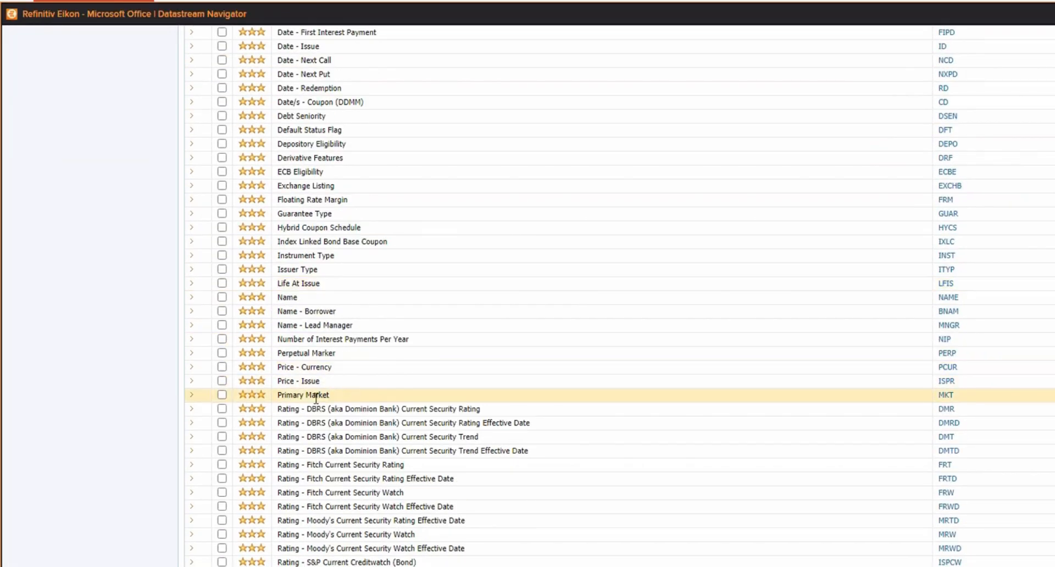
scroll(316, 398, down, 8)
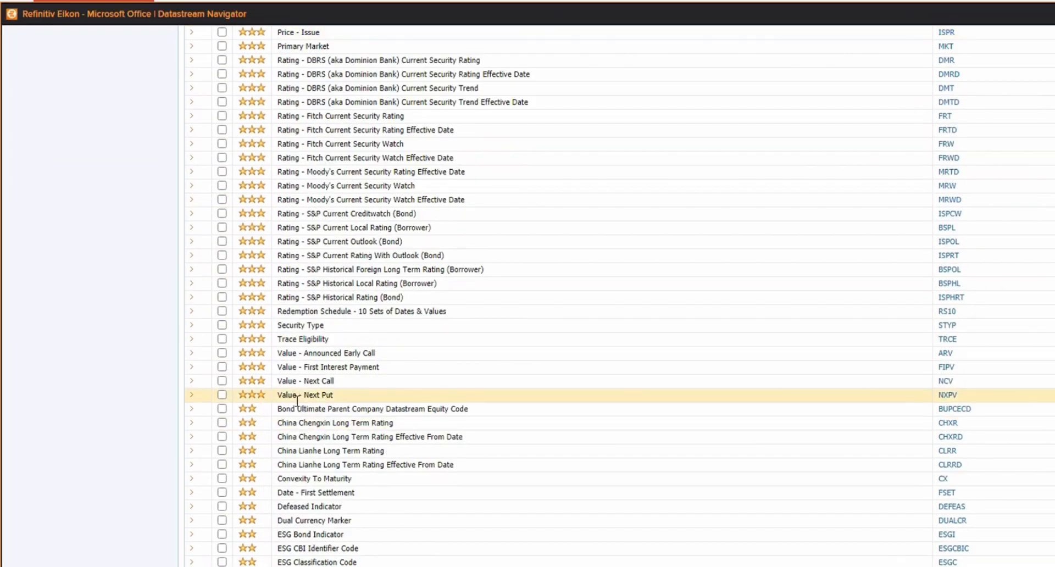
click(298, 409)
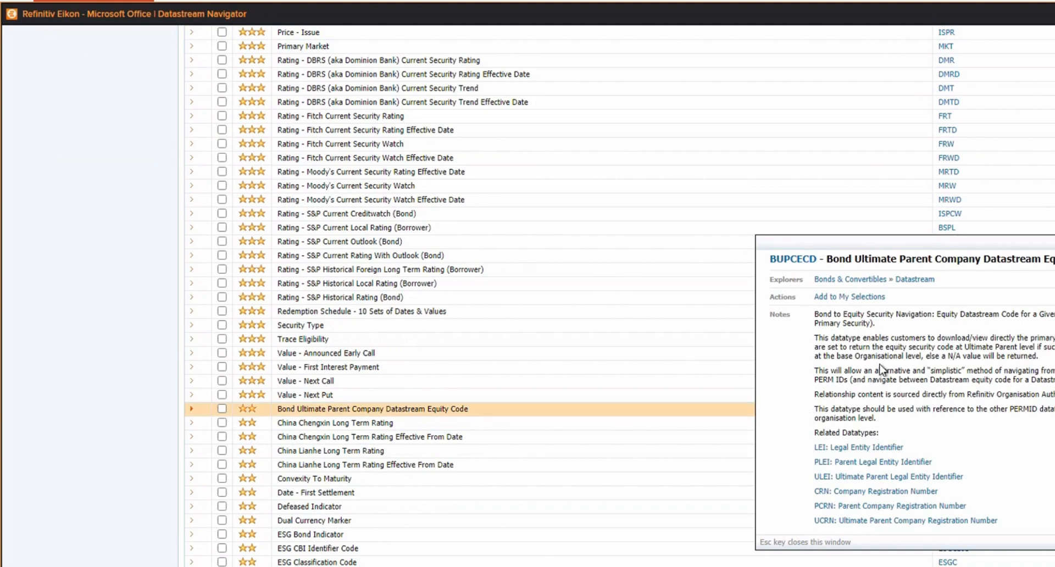
drag(882, 369, 896, 422)
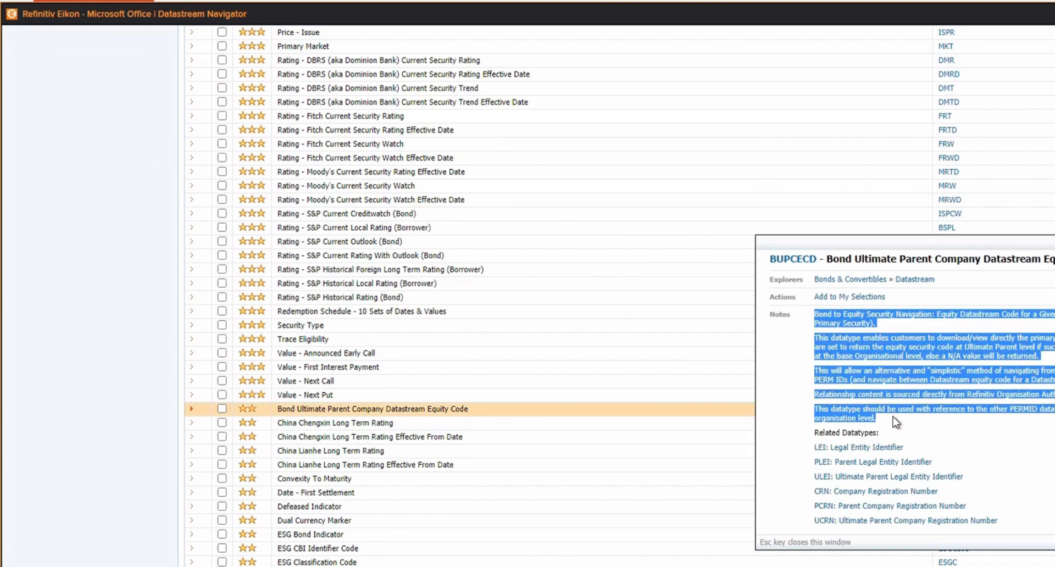
click(951, 385)
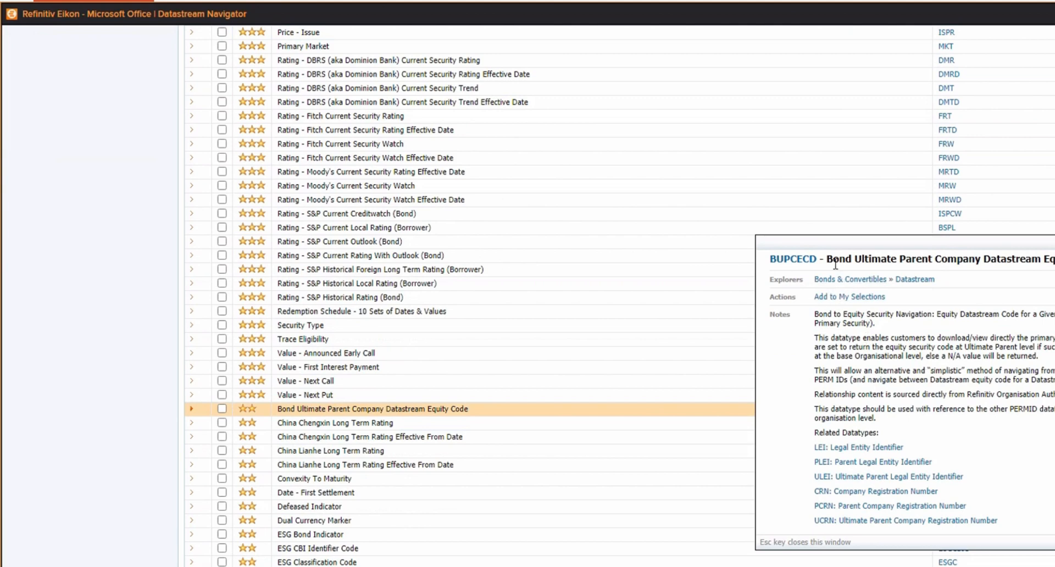
drag(829, 259, 1052, 259)
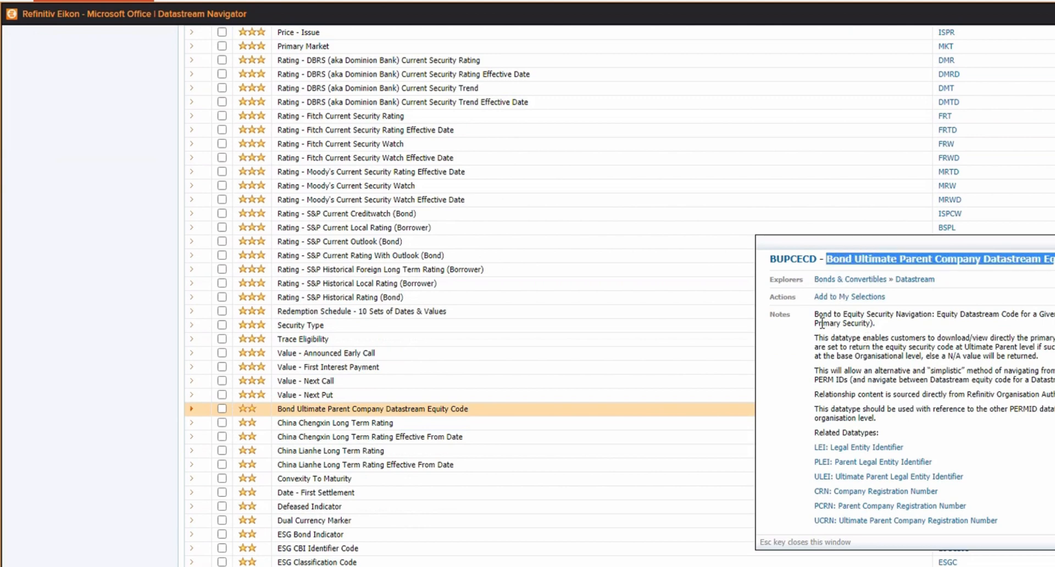
drag(815, 314, 906, 336)
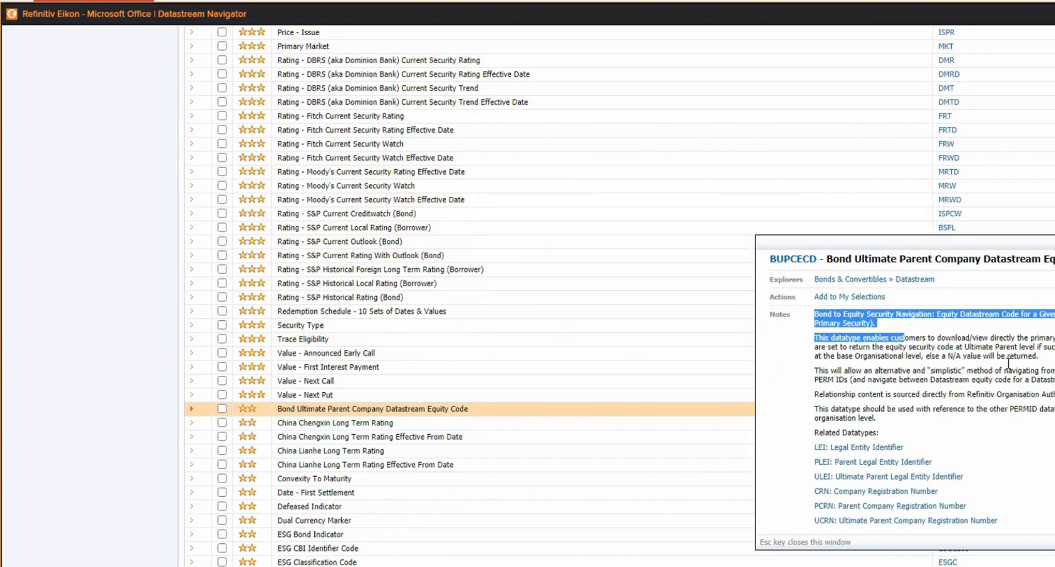
key(Escape)
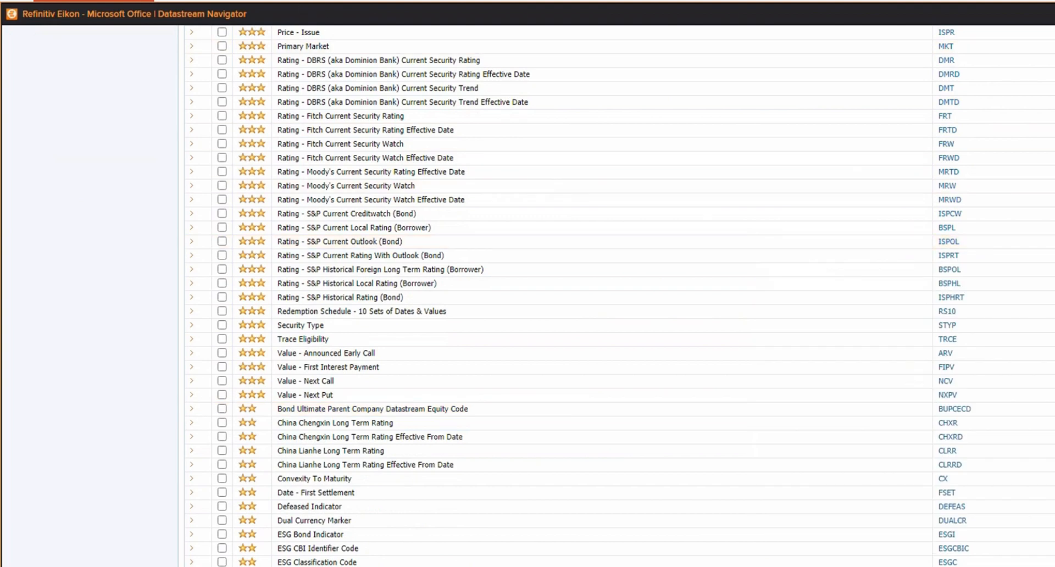
key(alt+F4)
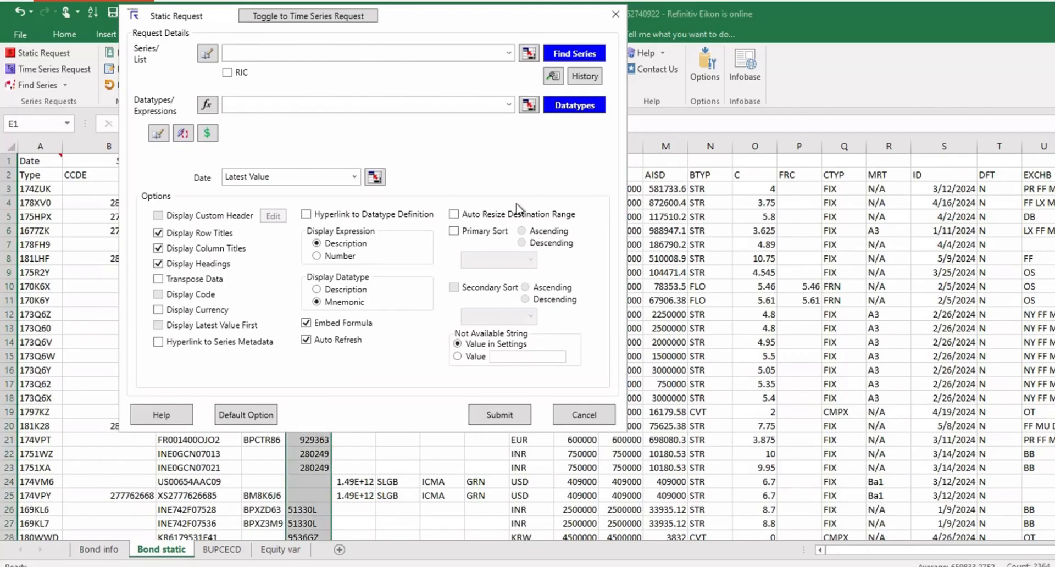
click(617, 17)
Step: Compare the BUPCECD and ISIN columns on the Bond static sheet, including the ISIN in cell C3
click(315, 148)
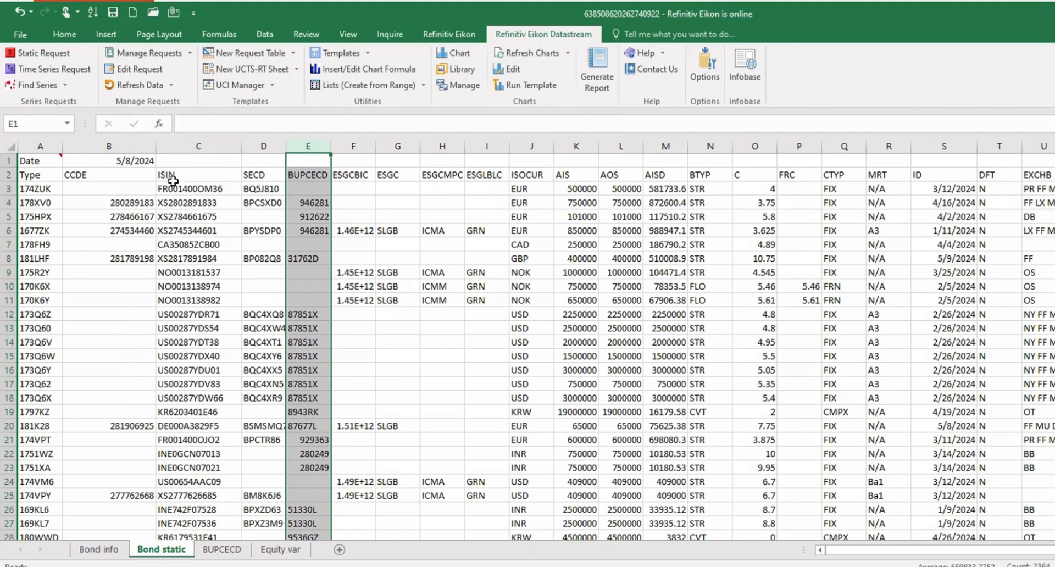
click(173, 179)
click(191, 148)
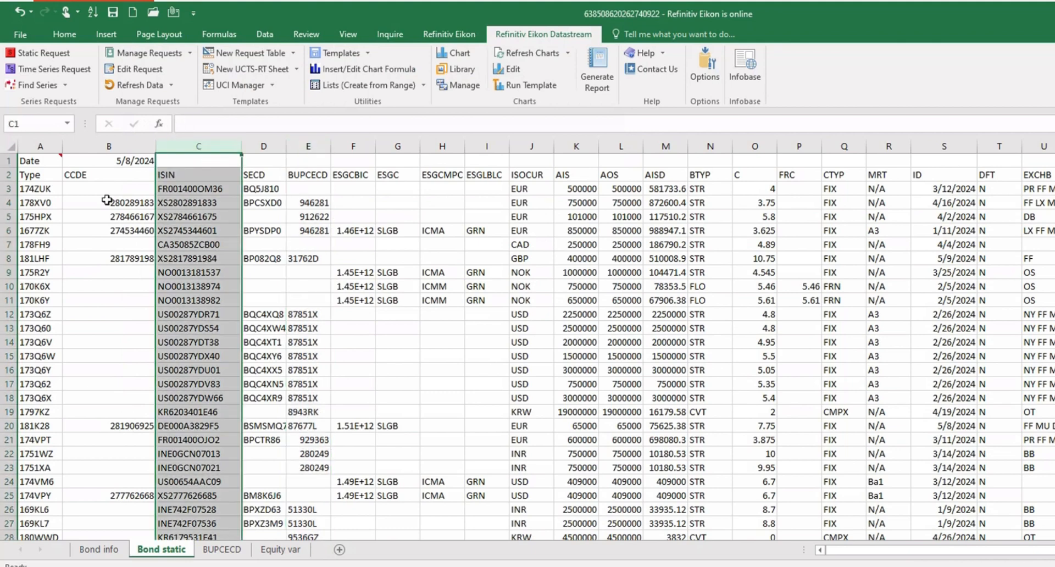
click(194, 191)
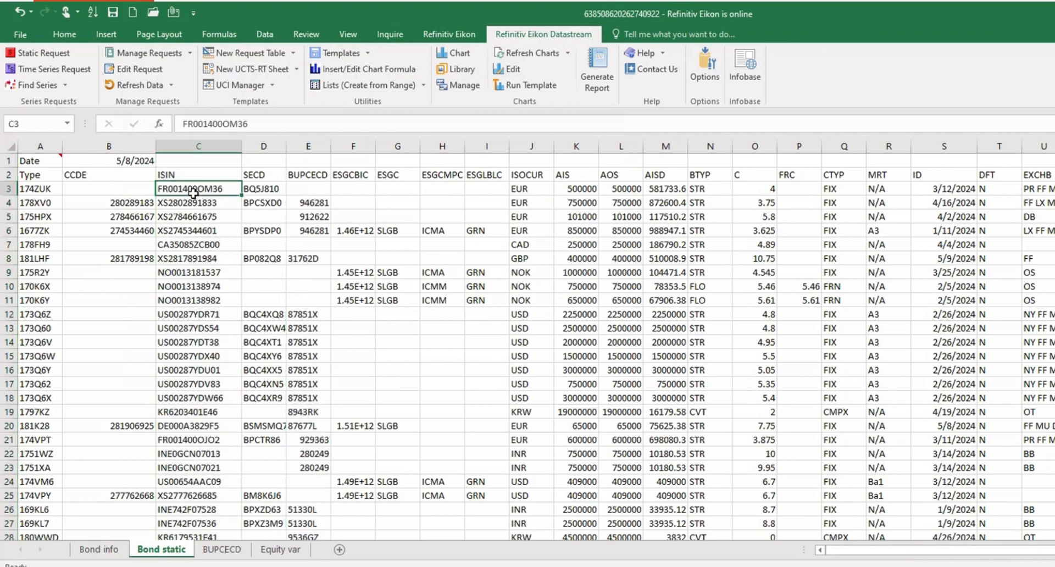
click(192, 147)
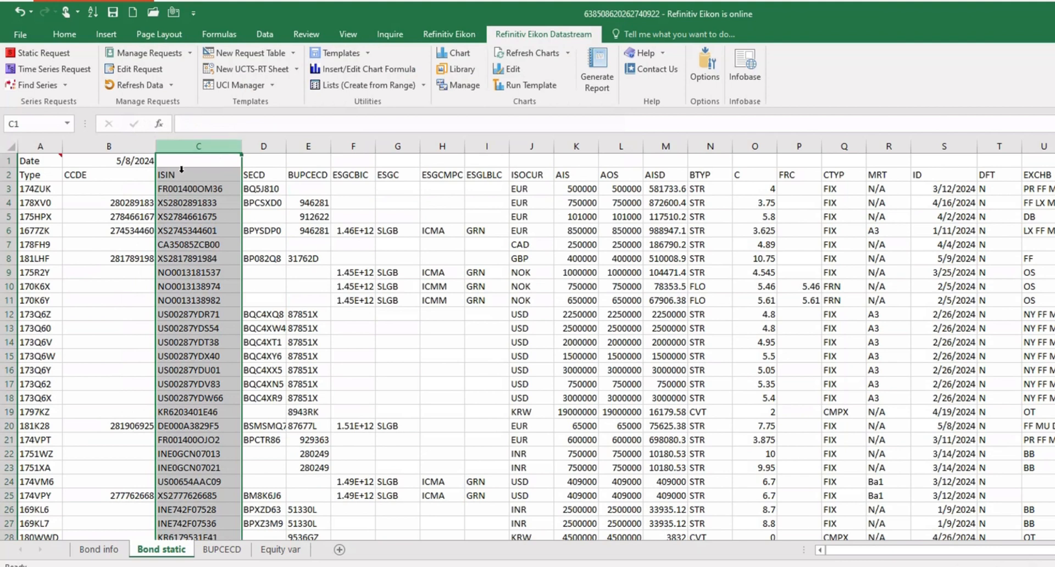
Step: View the series search and its category filter from a new static request, and close the request
click(39, 53)
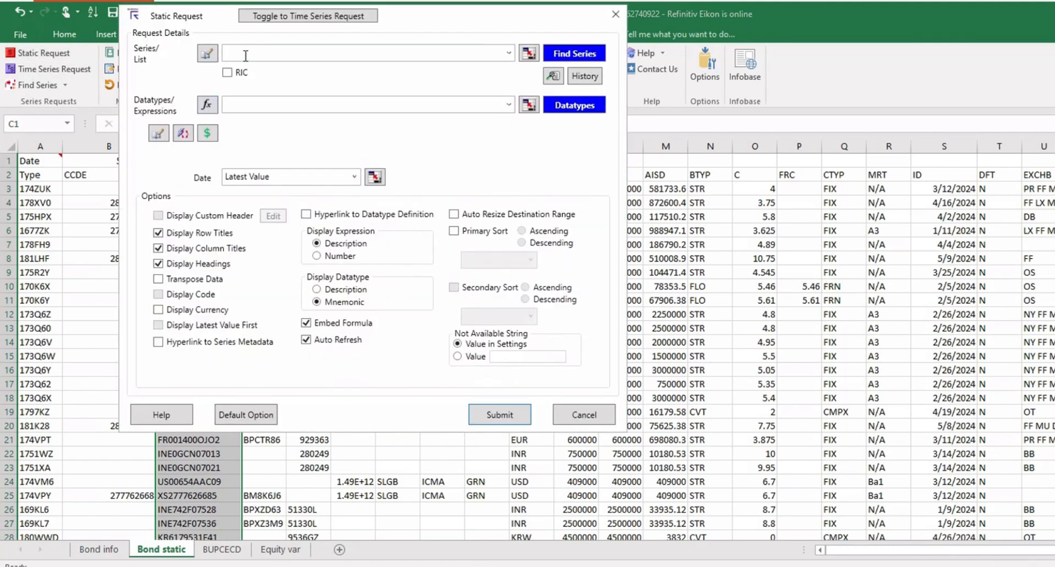
click(568, 53)
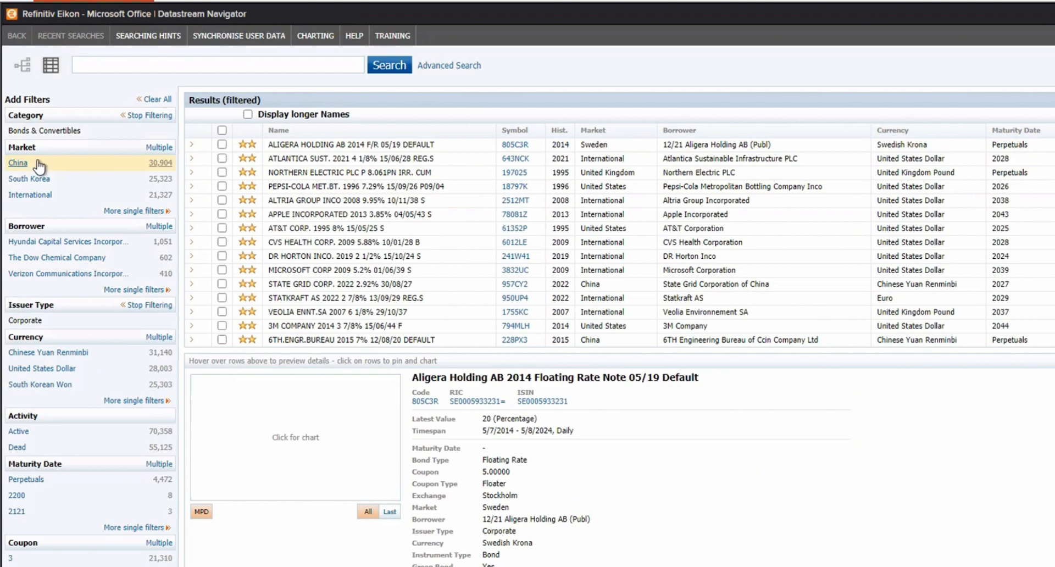
click(145, 115)
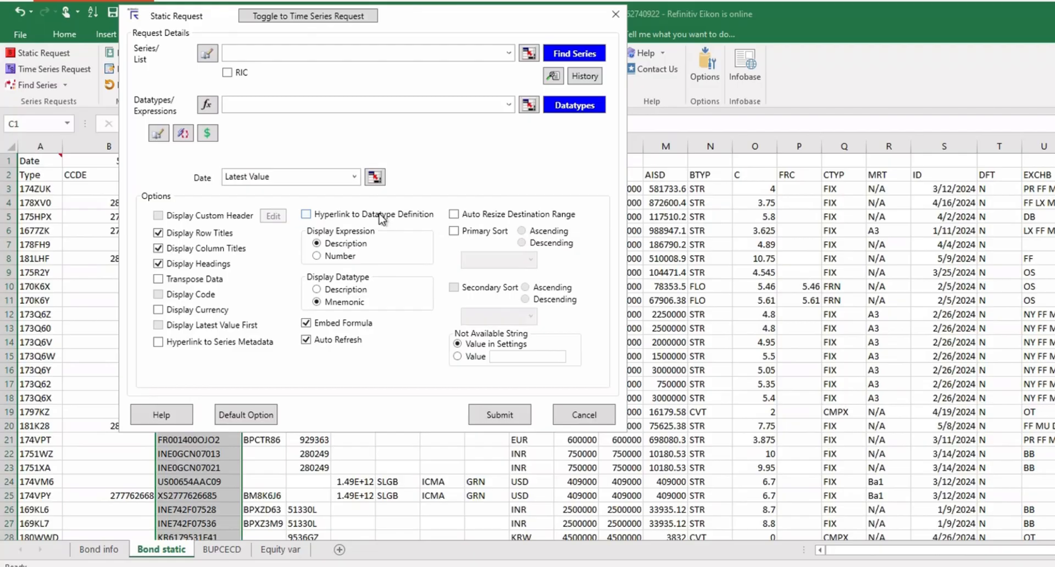
click(618, 16)
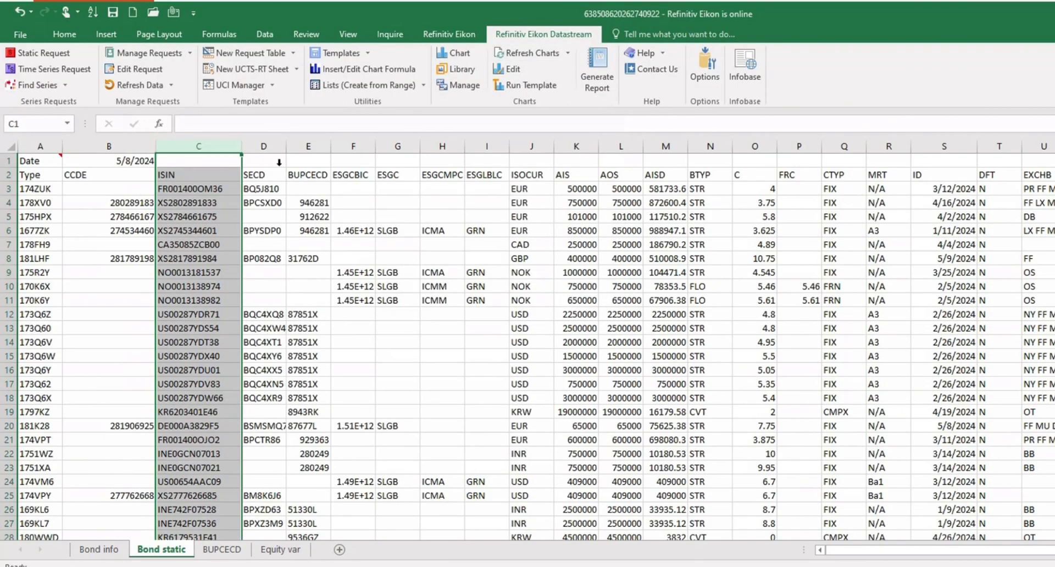
Step: Examine the BUPCECD equity code column E on the Bond static sheet
click(326, 160)
click(326, 159)
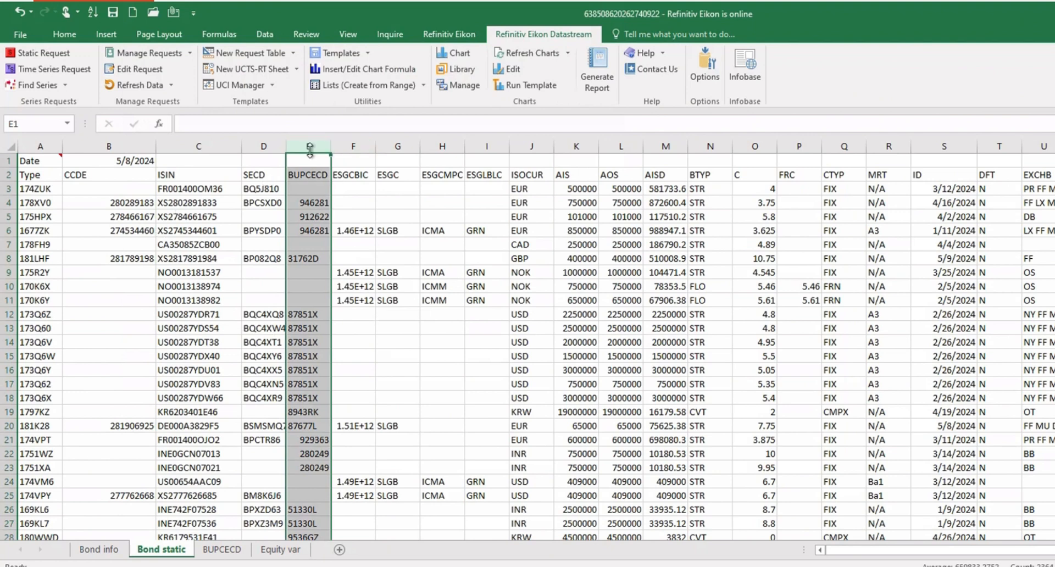
click(322, 149)
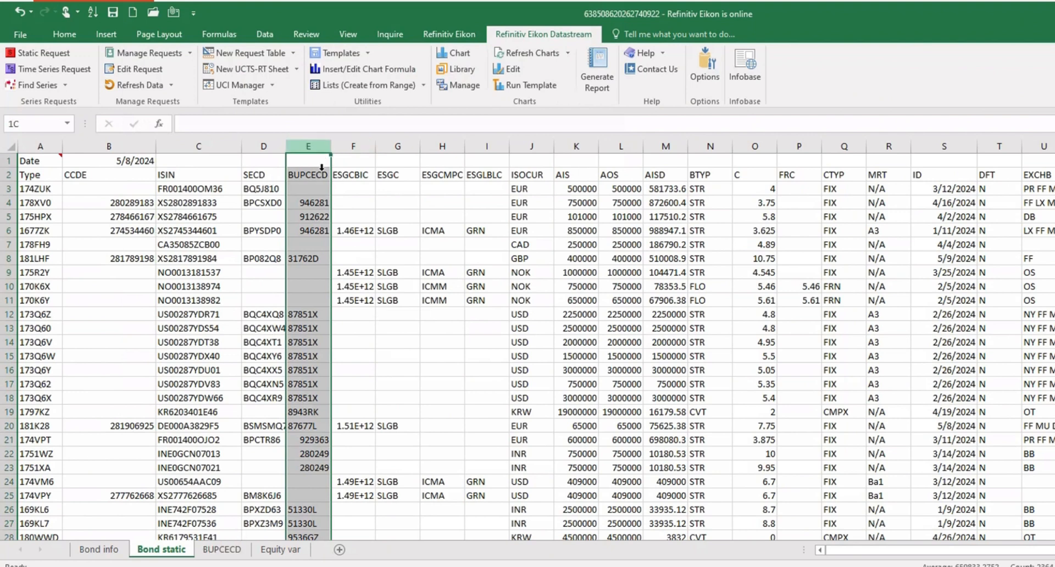
Step: Widen column A of the Equity var sheet to reveal the company names, and examine the names and codes in columns A and B
click(281, 550)
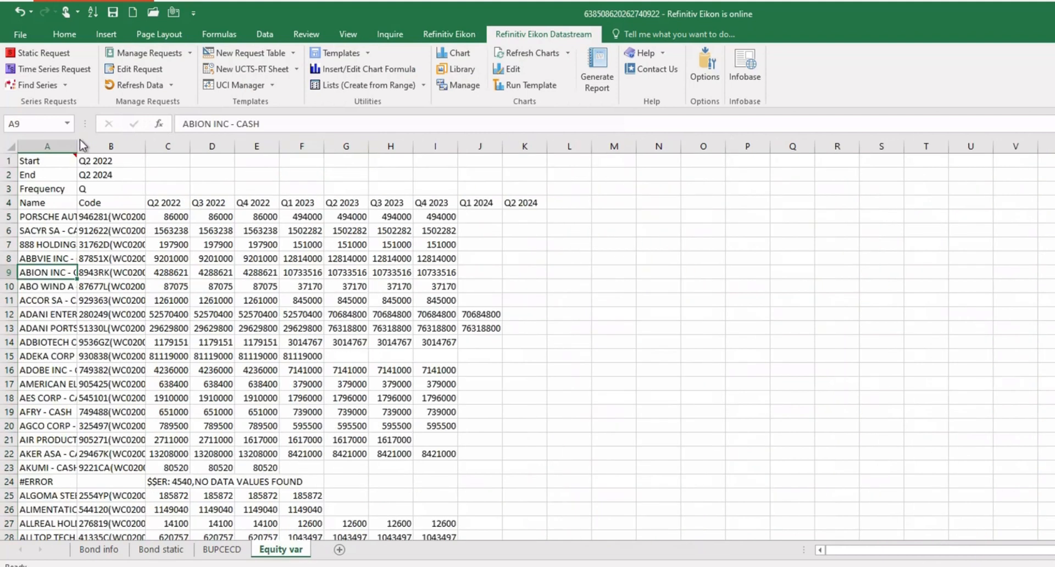
drag(80, 146, 121, 209)
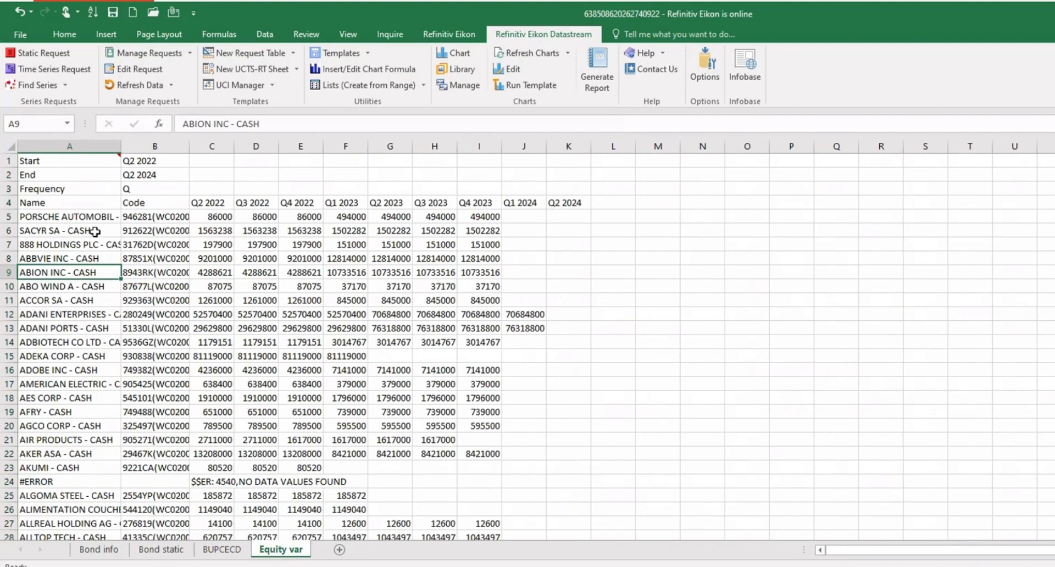
click(167, 223)
click(113, 217)
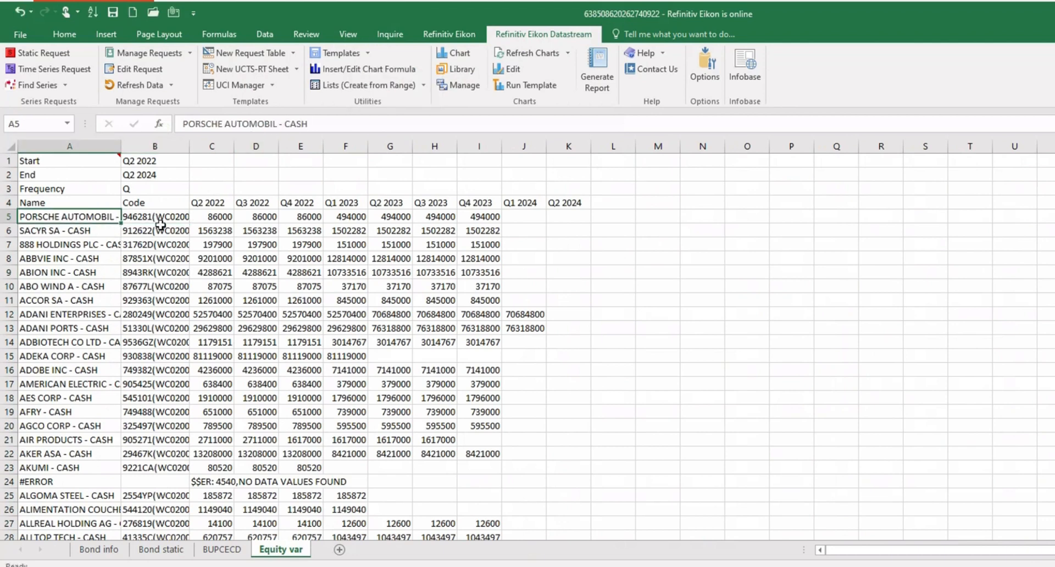
click(160, 224)
click(155, 146)
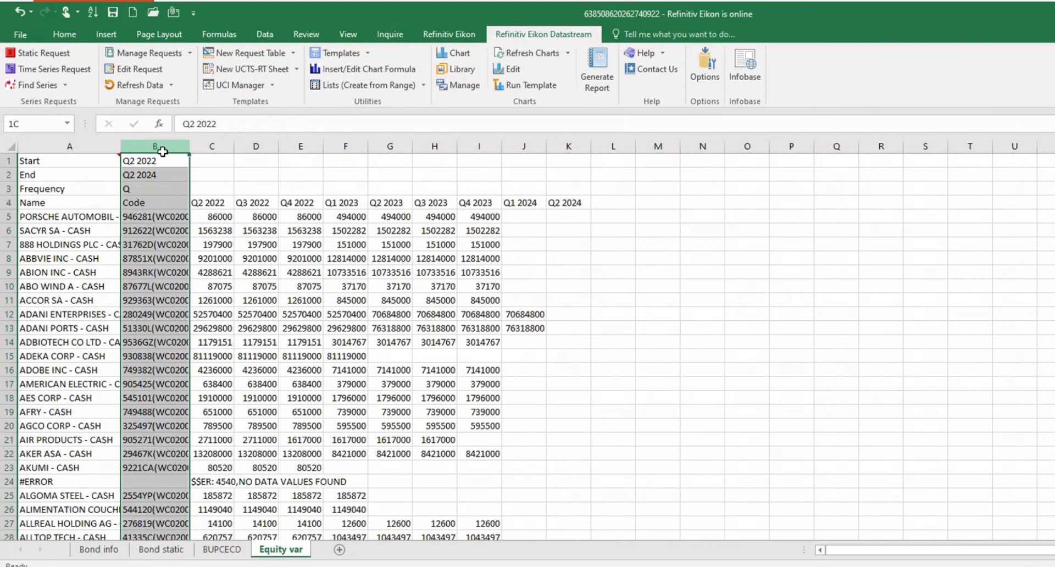
Step: Review the BUPCECD, Equity var, Bond info and Bond static sheets one after another
click(219, 548)
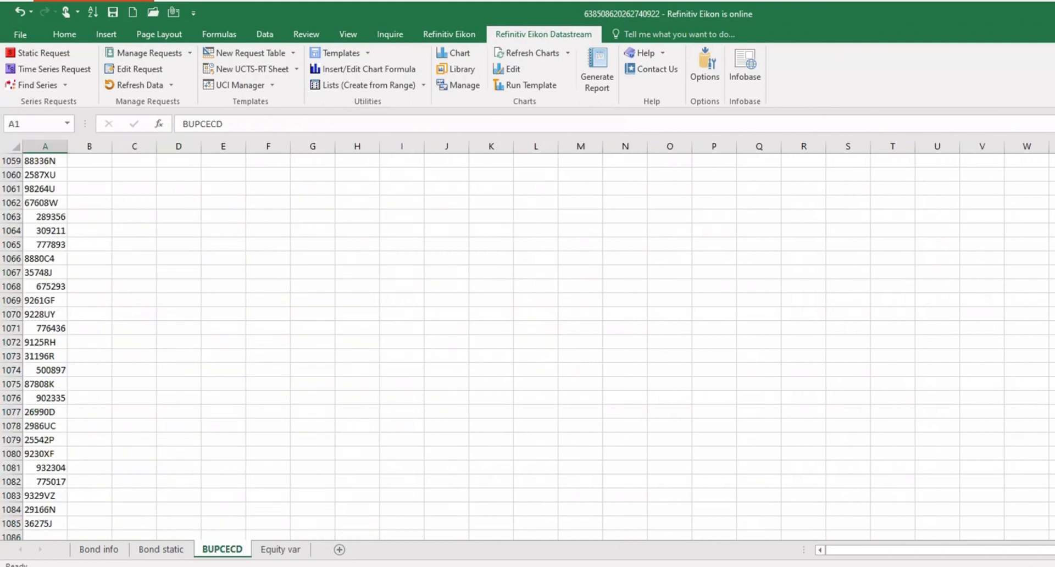
click(280, 549)
click(99, 549)
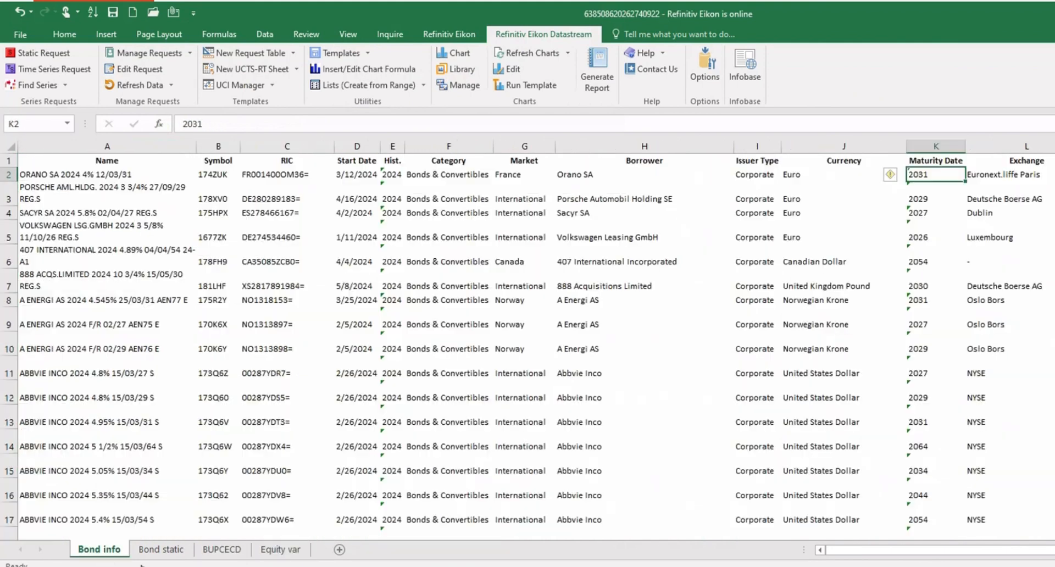
click(160, 549)
click(219, 548)
click(281, 549)
click(116, 546)
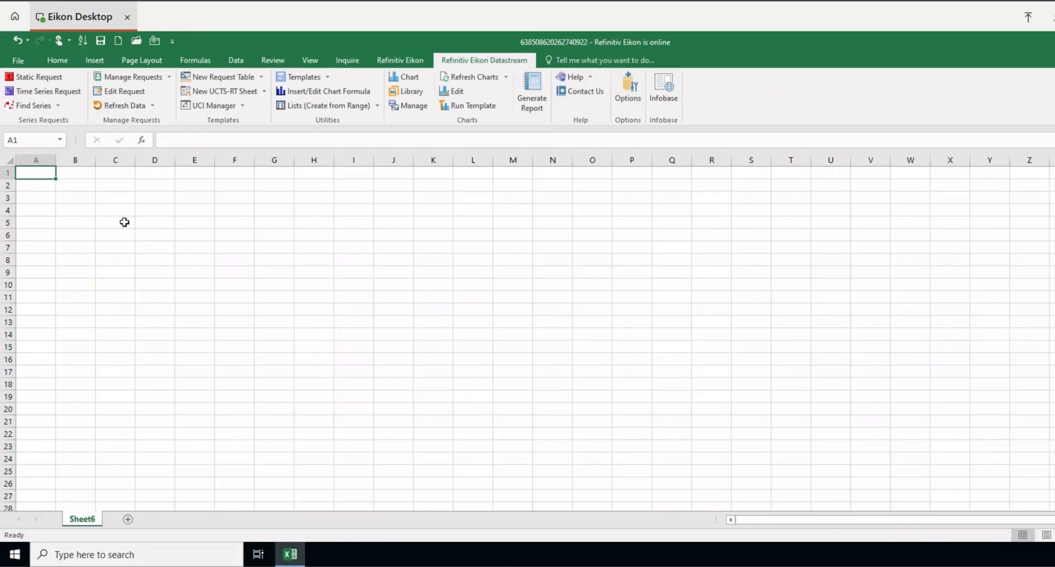
Step: Start a static request and filter the Bonds & Convertibles series search to market Germany and issuer type Corporate
click(40, 78)
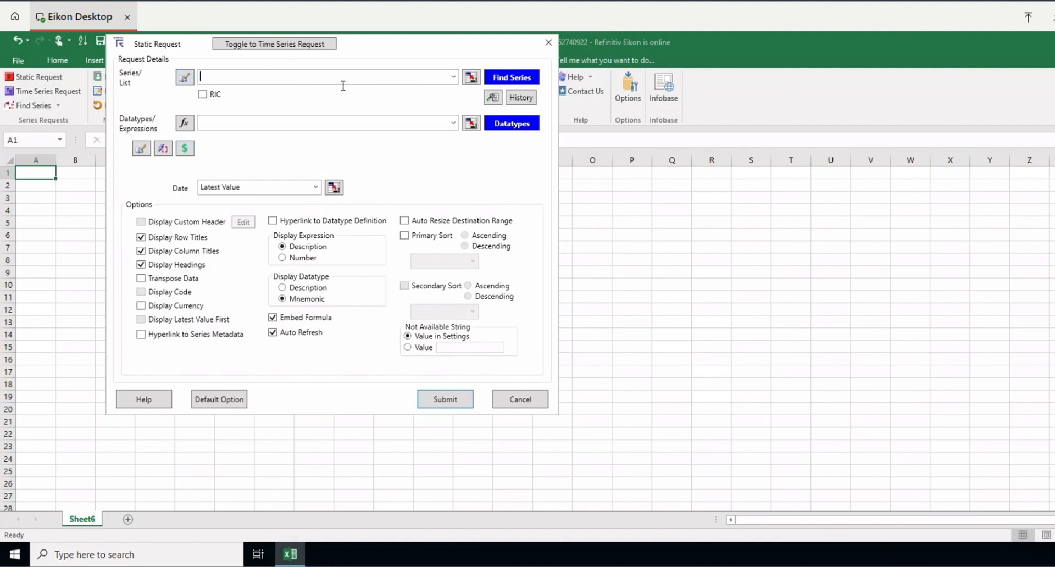
click(513, 78)
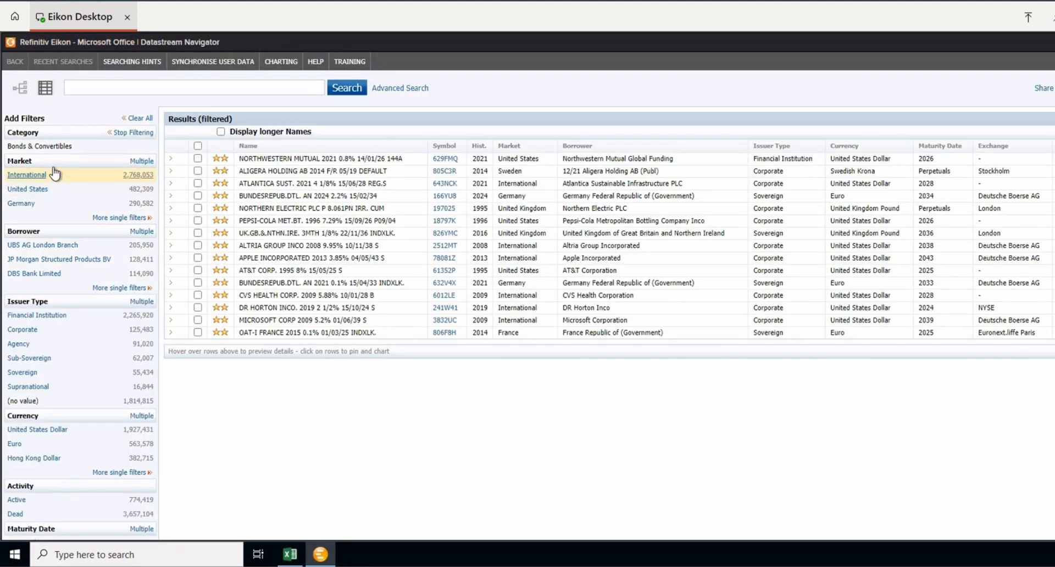
click(33, 206)
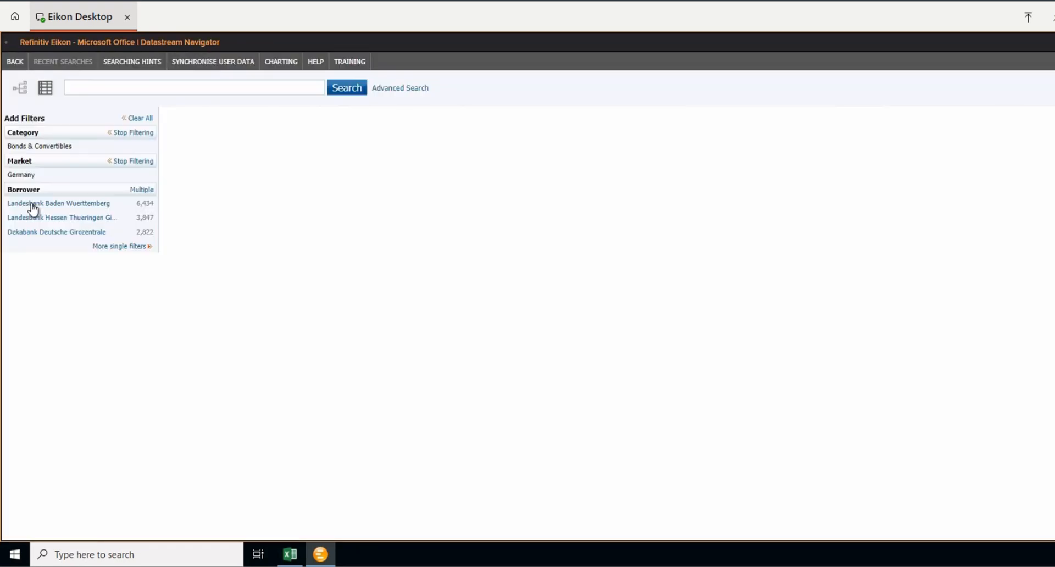
click(30, 303)
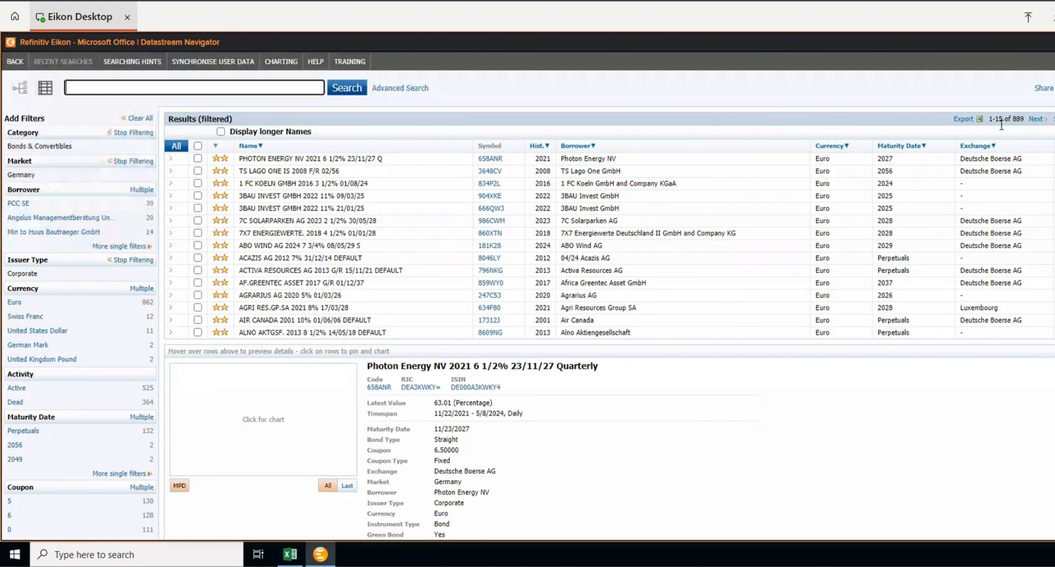
drag(996, 122, 1033, 125)
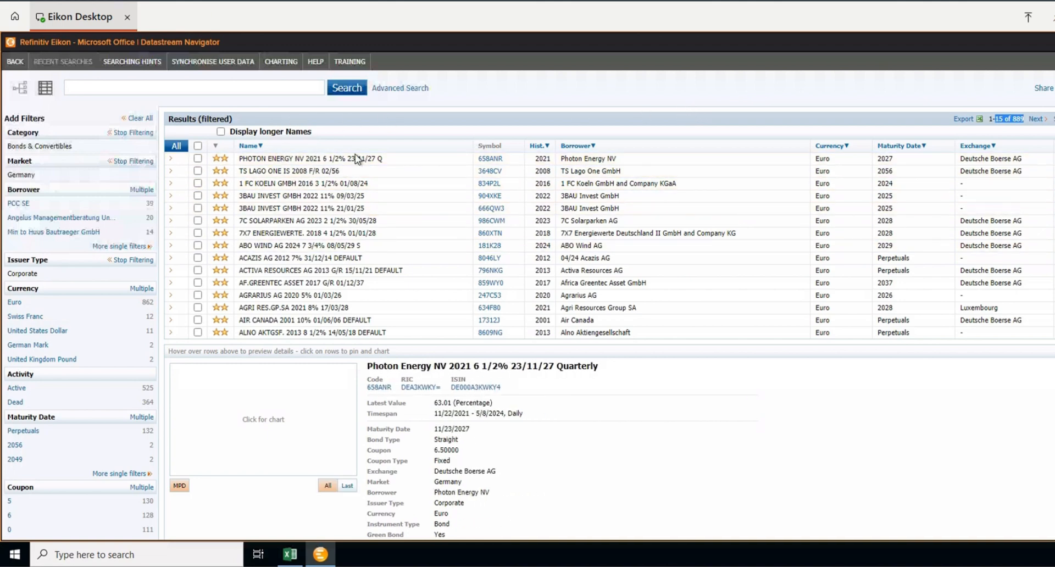
Step: Add the bonds 658ANR, 834P2L, 904XKE and 986CWM from the search results to the request's series list
click(198, 159)
click(197, 183)
click(198, 196)
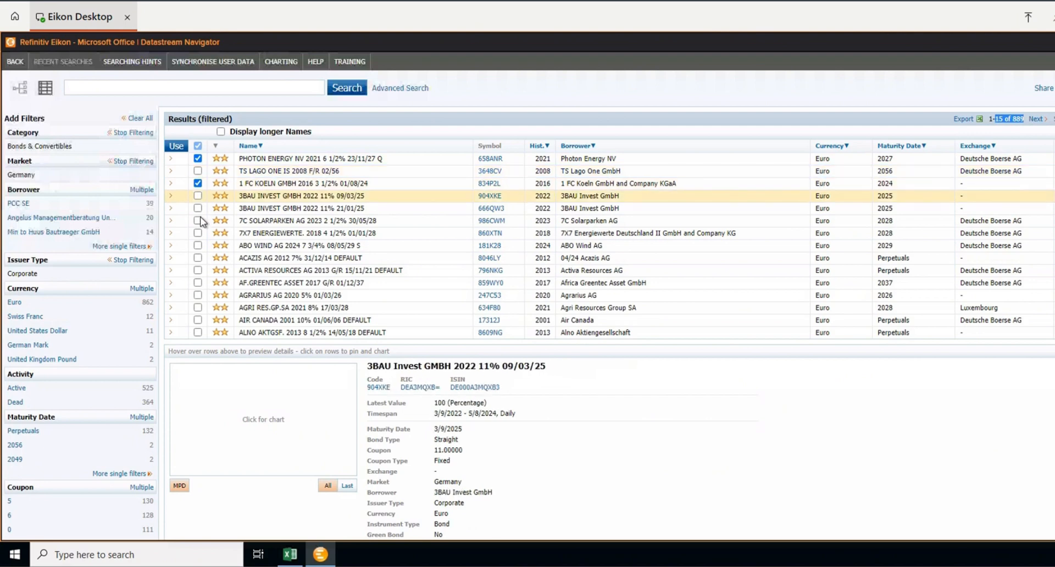
click(198, 220)
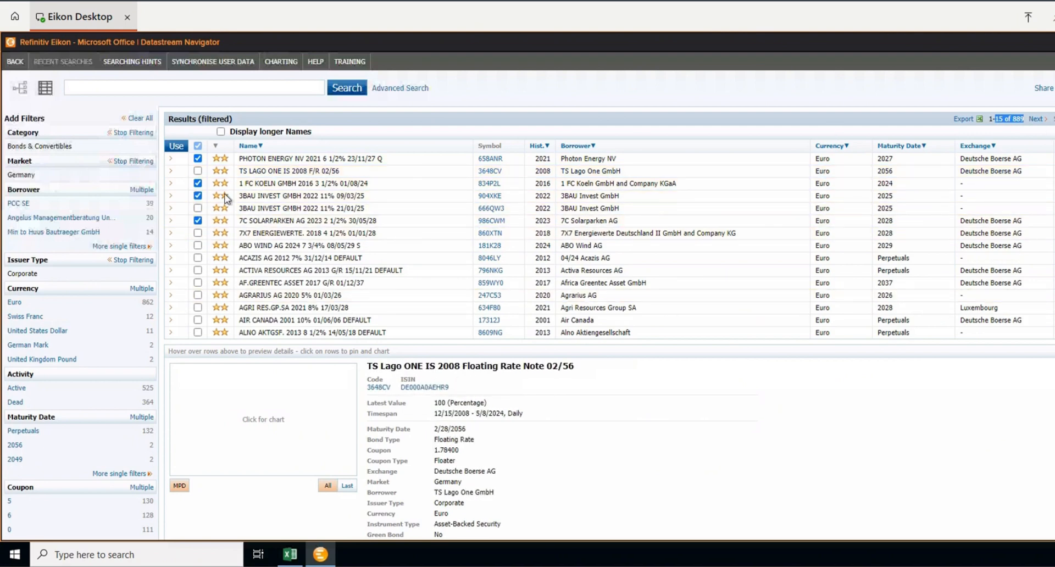
click(185, 149)
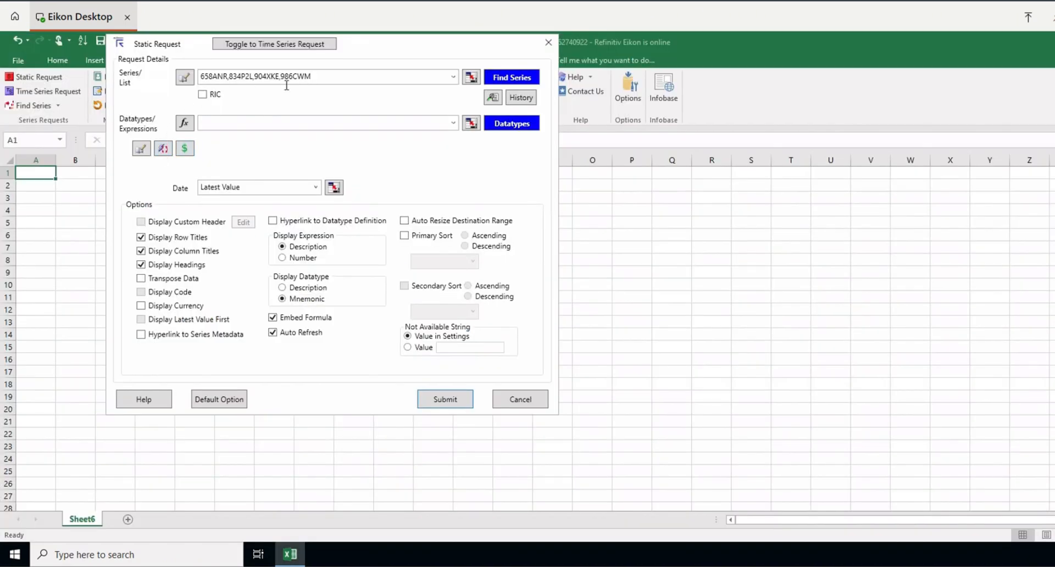
drag(314, 81, 198, 81)
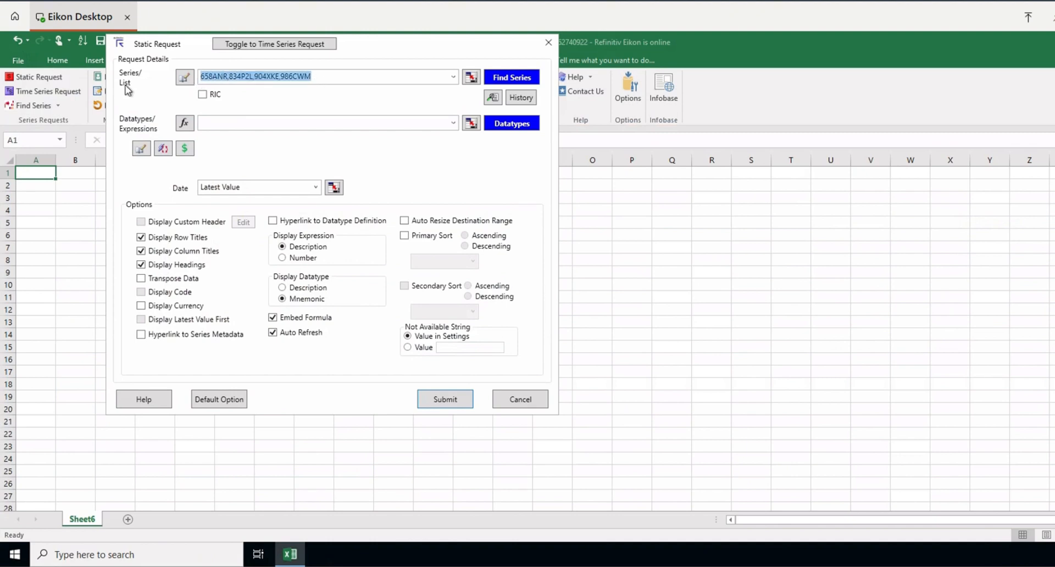
Step: Add the static datatypes BAB, AMOR, AIS, AOS, AISD, BTYP and C to the request and submit it
click(315, 125)
click(512, 127)
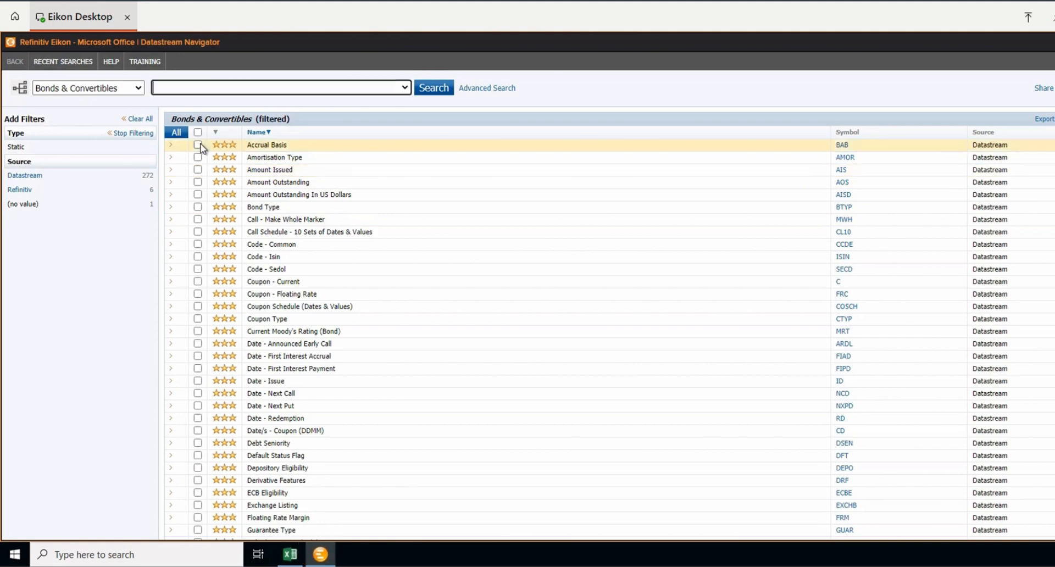
click(197, 144)
click(198, 158)
click(199, 170)
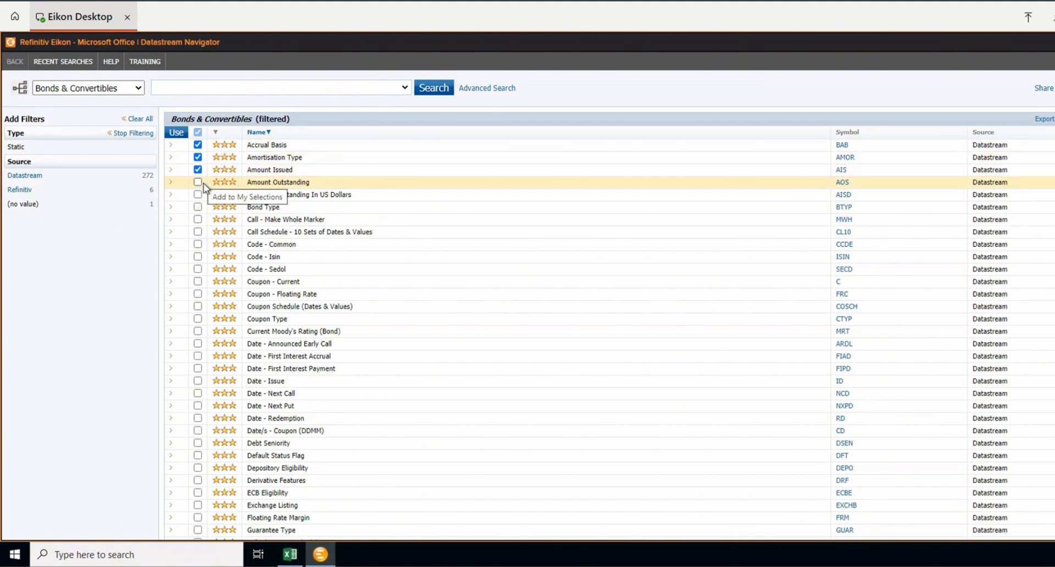
click(198, 184)
click(198, 199)
click(198, 195)
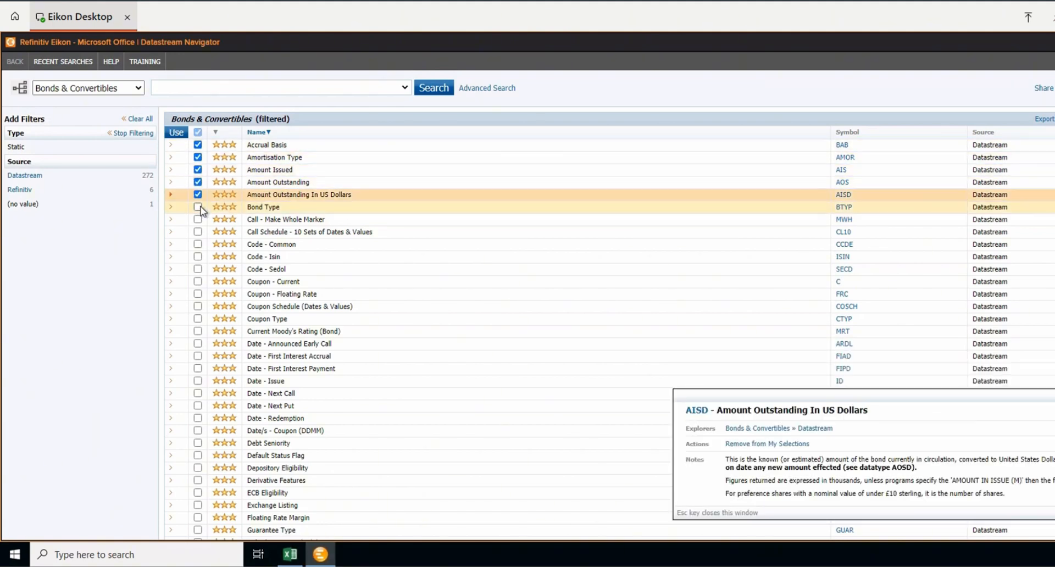
click(198, 206)
click(198, 281)
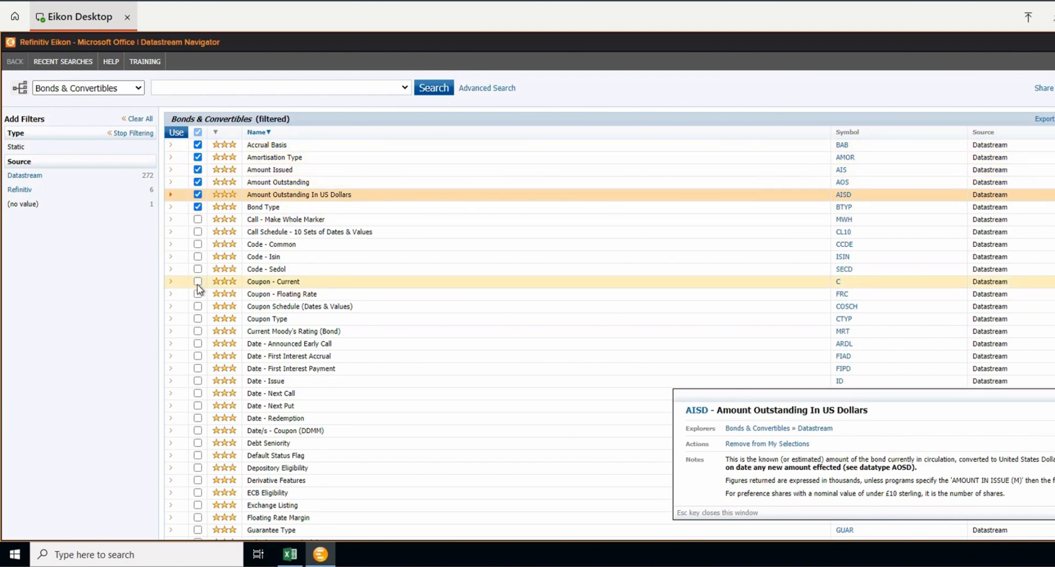
click(177, 132)
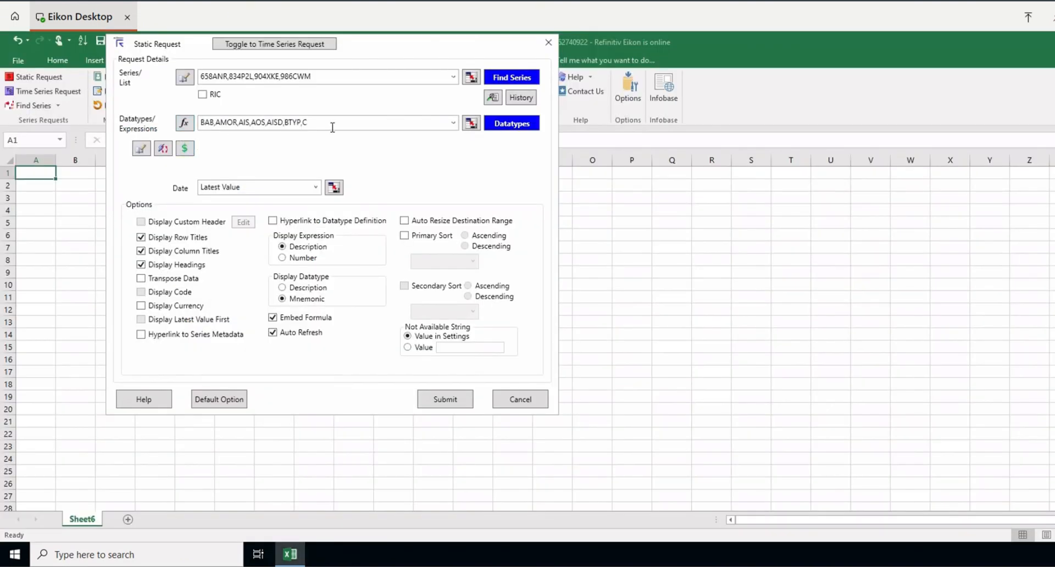
drag(329, 123, 204, 123)
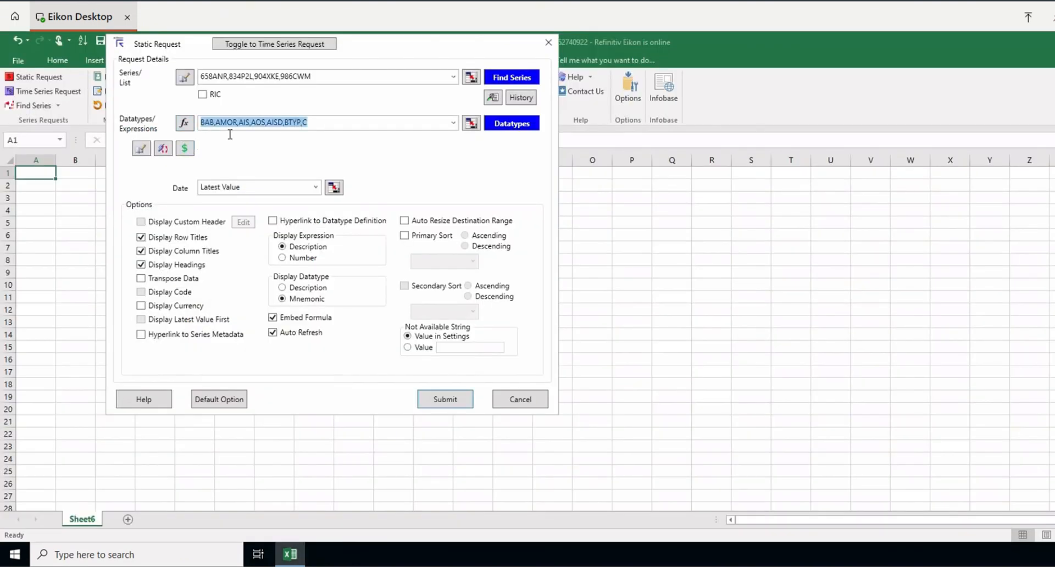
click(444, 400)
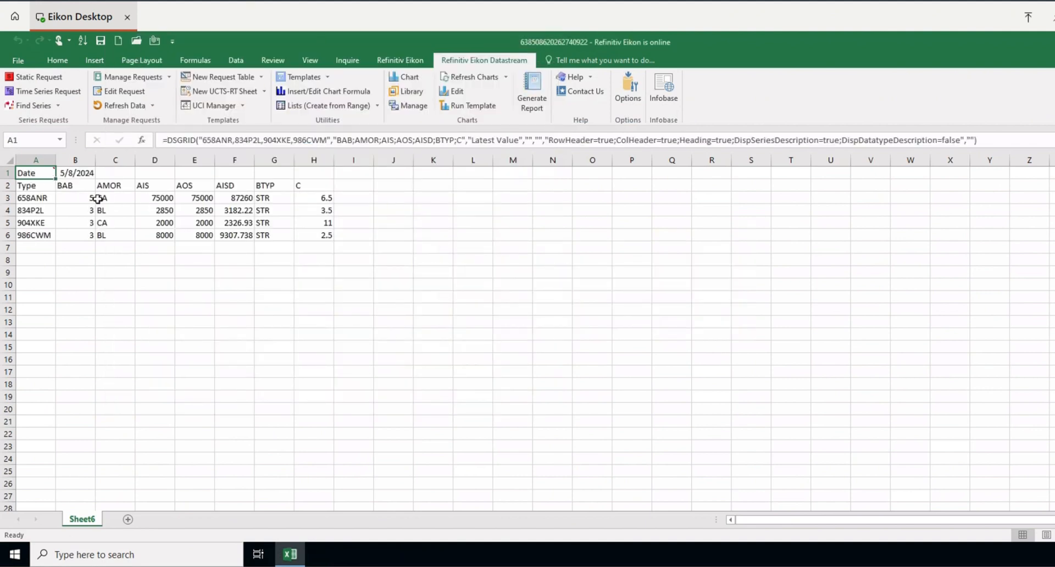
Step: Examine the returned table, going through the bond codes in column A and the datatype values in columns B to H
drag(94, 199, 289, 238)
click(38, 198)
click(38, 217)
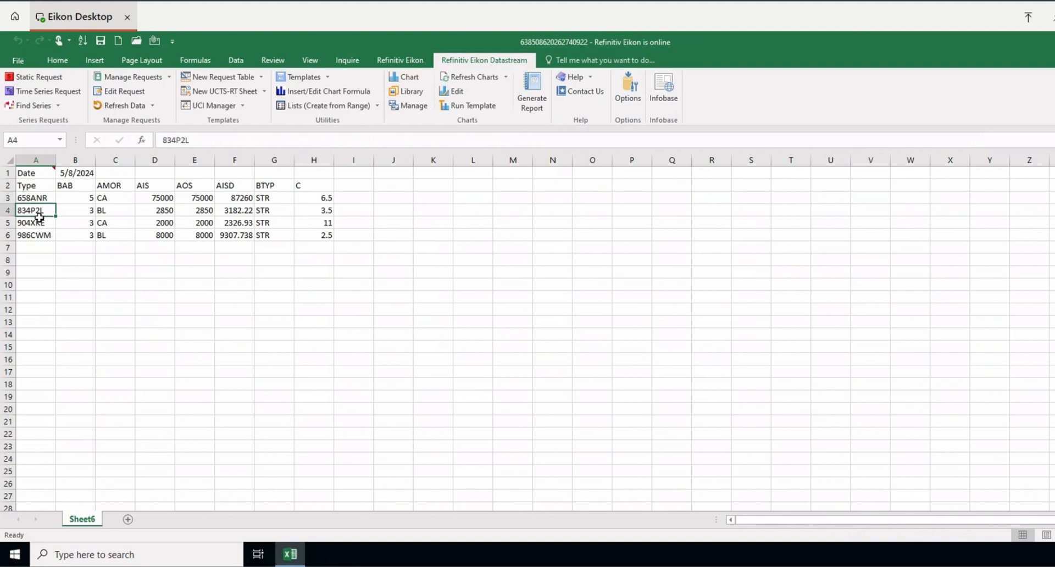
click(39, 219)
click(43, 238)
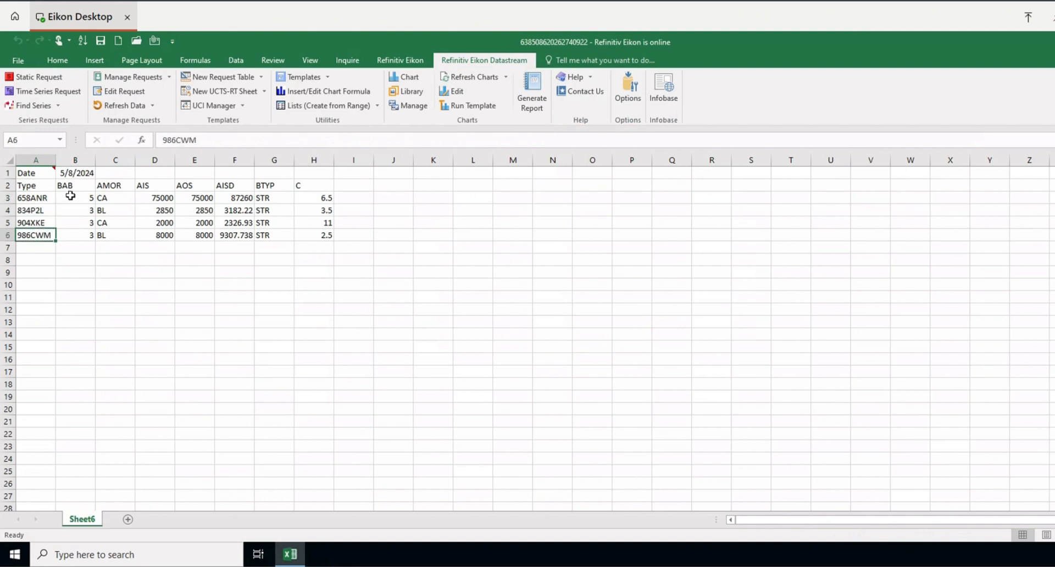
drag(70, 187, 324, 236)
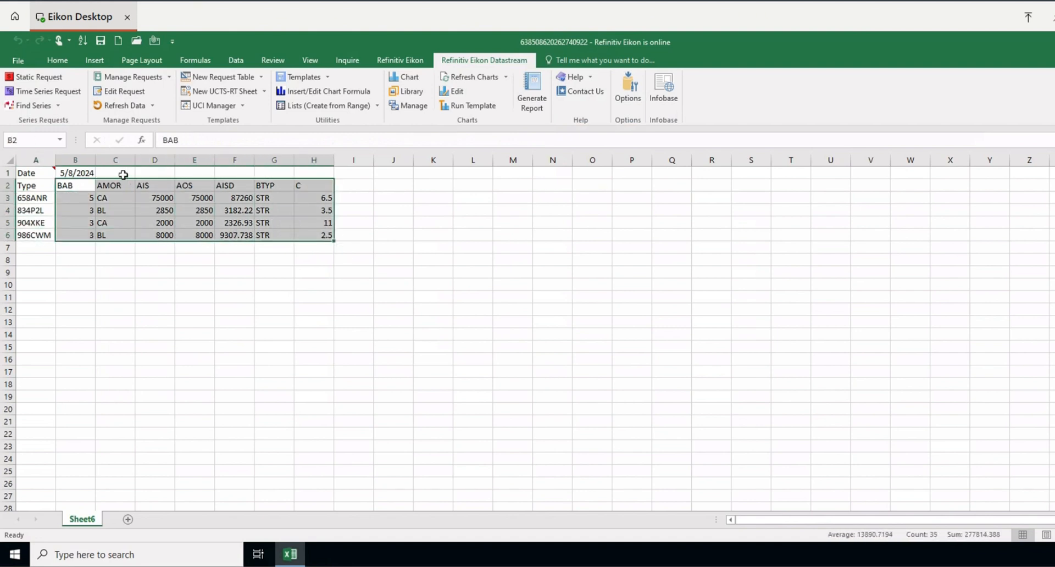
Step: Clear the returned request data from Sheet6
drag(314, 285, 326, 165)
key(Delete)
scroll(329, 172, right, 3)
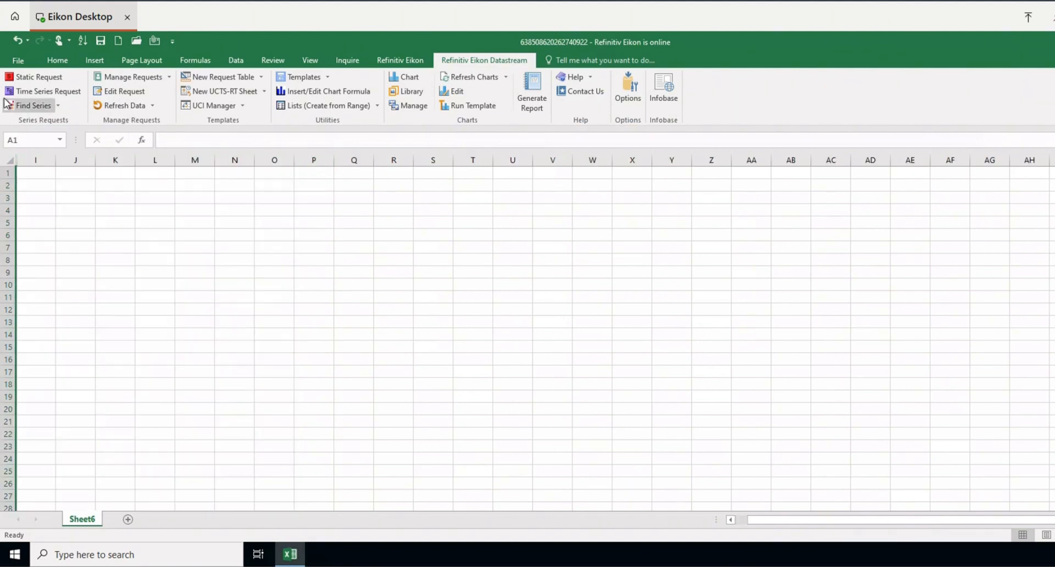
Step: Start a new static request, filter the bond series search to Germany and Corporate, and add all results to the series list
click(34, 76)
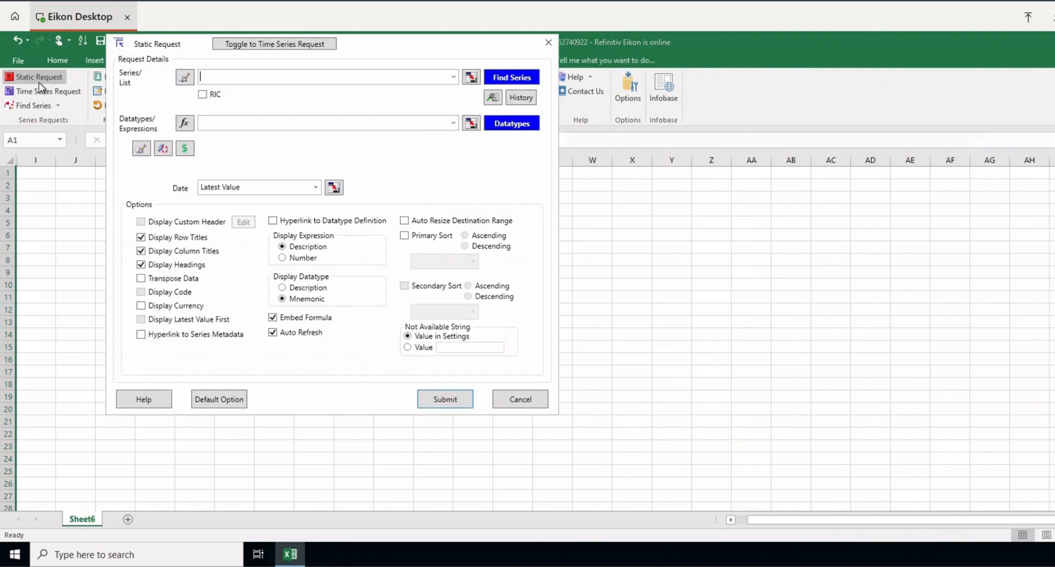
click(513, 78)
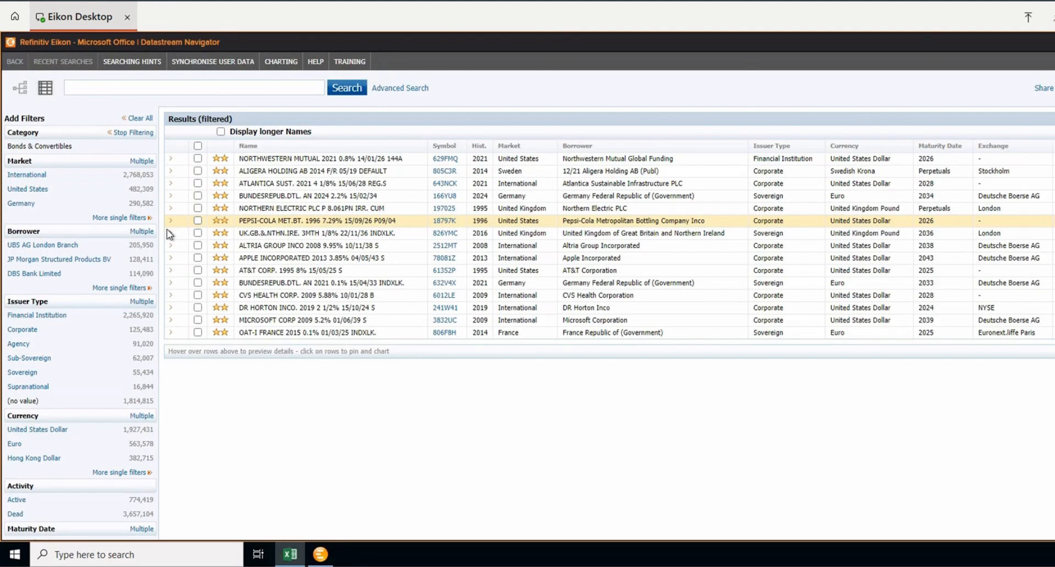
click(45, 204)
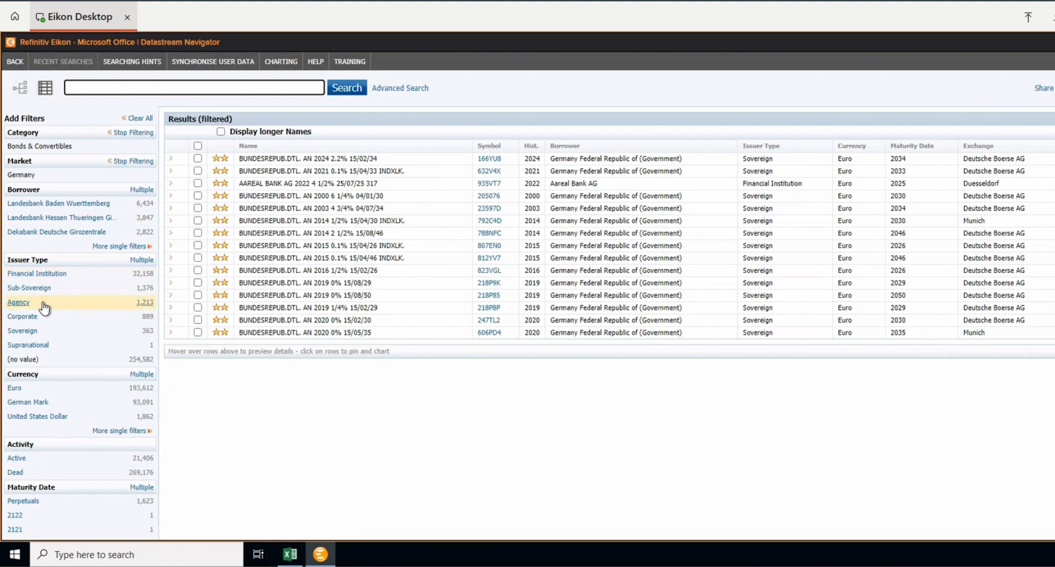
click(29, 321)
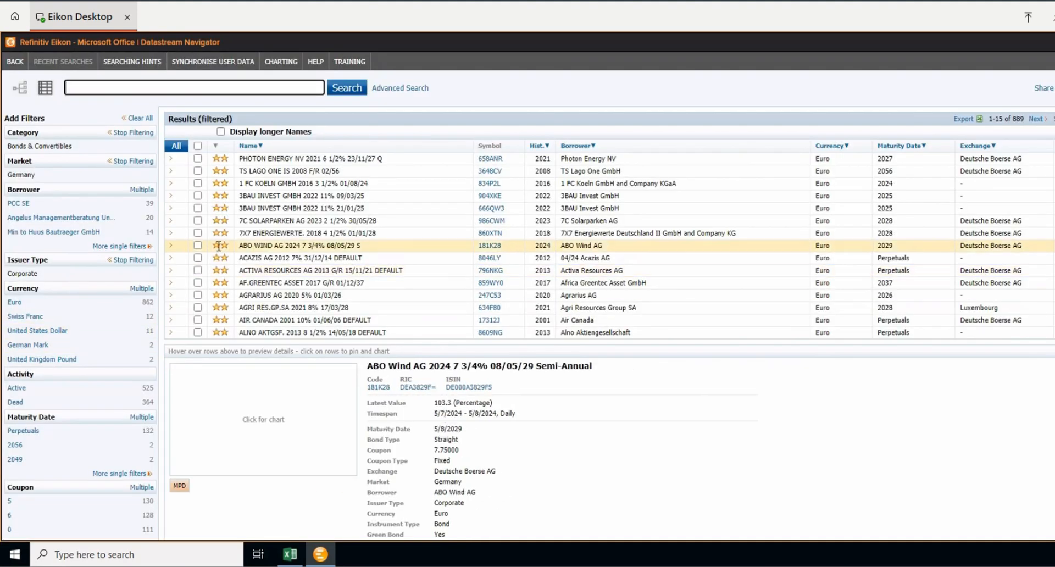
click(181, 146)
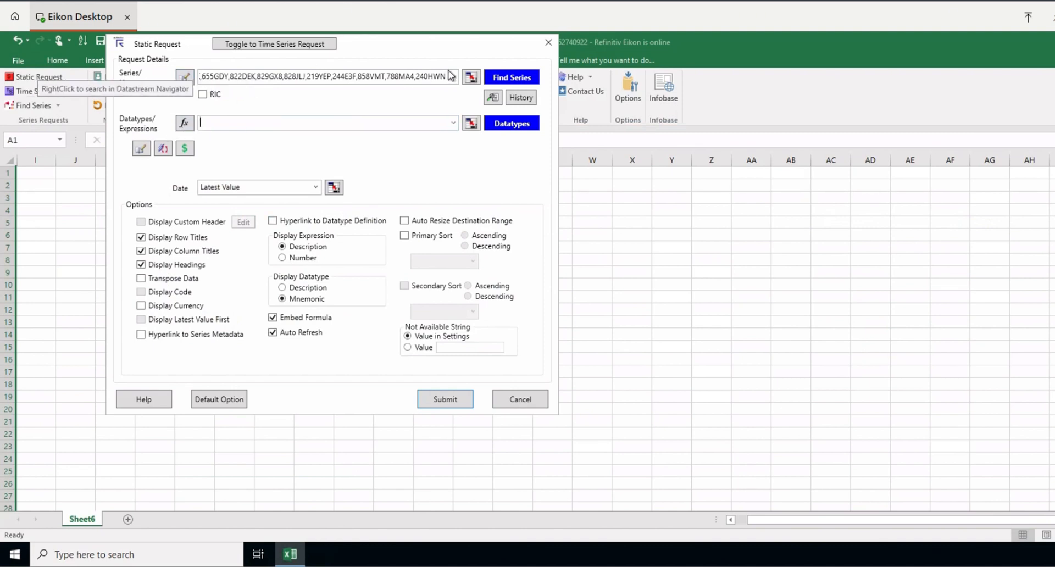
Step: Reopen the series search from the request and export the filtered German corporate bond results to an Excel workbook
click(505, 76)
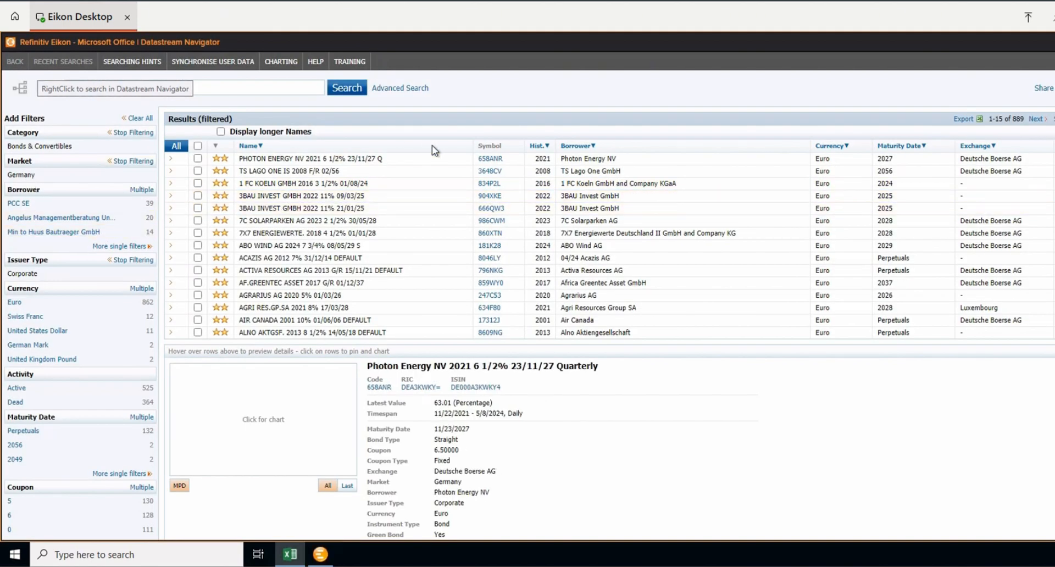
double_click(1018, 119)
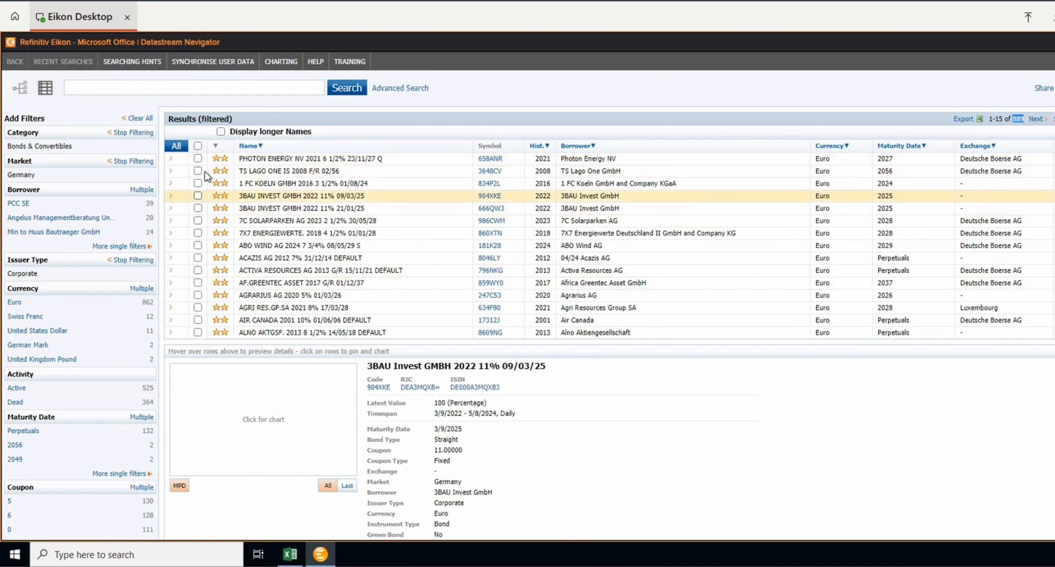
click(972, 123)
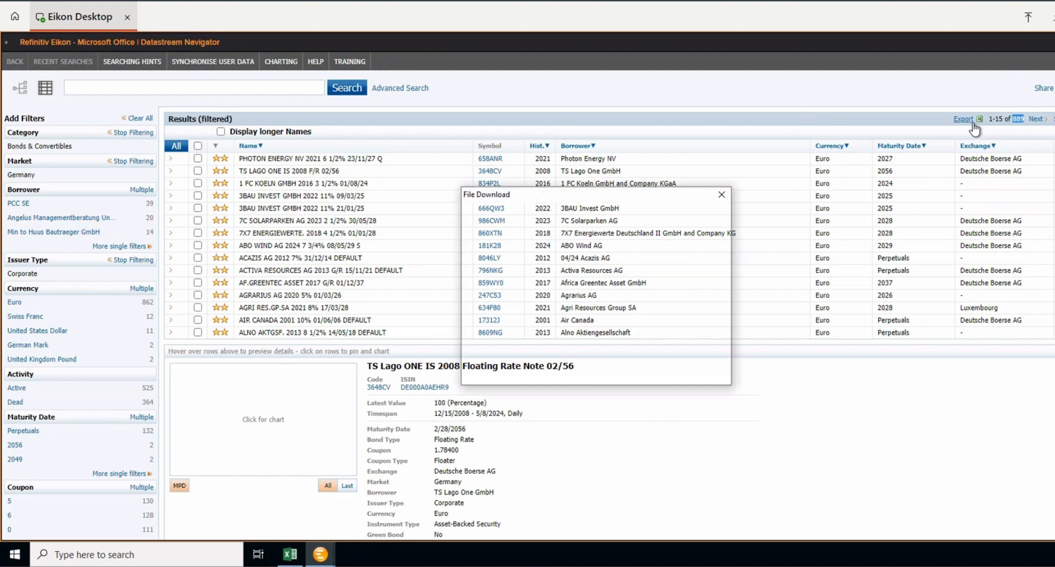
click(599, 366)
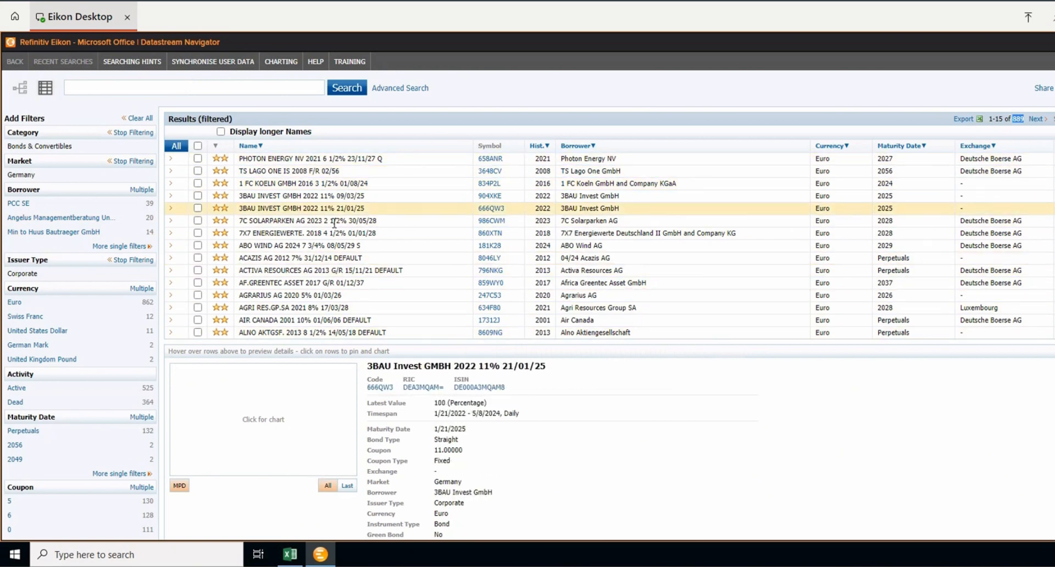
click(963, 119)
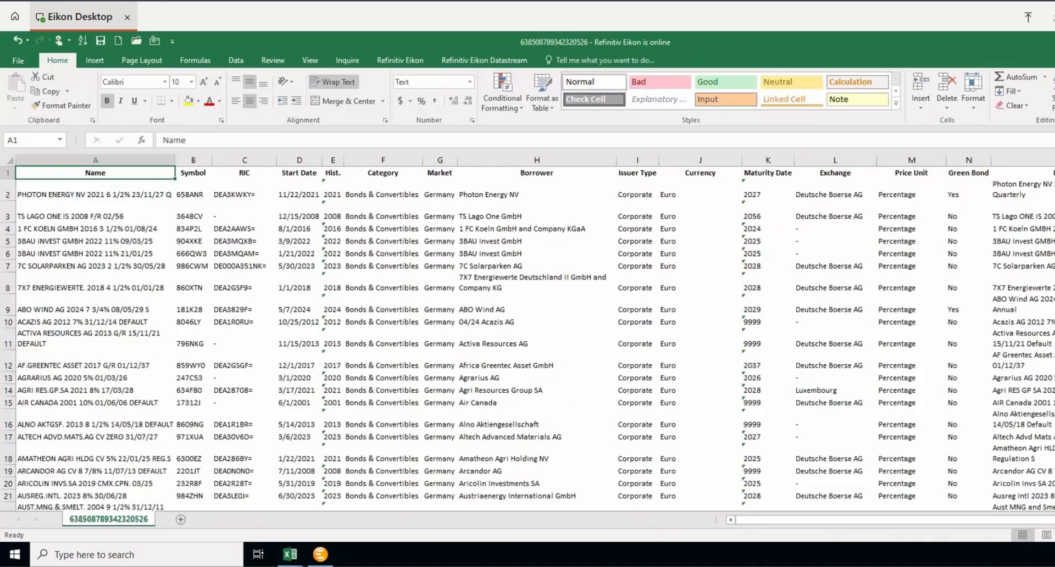
Step: Look through the exported bond list and its Symbol and RIC columns, and return to the Sheet6 workbook
scroll(528, 339, down, 20)
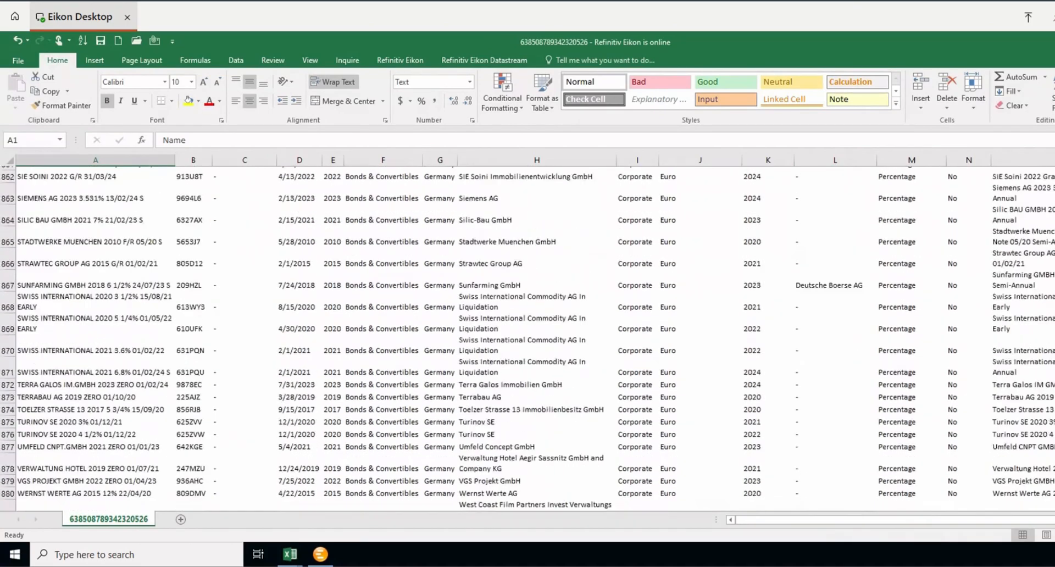
scroll(527, 338, up, 20)
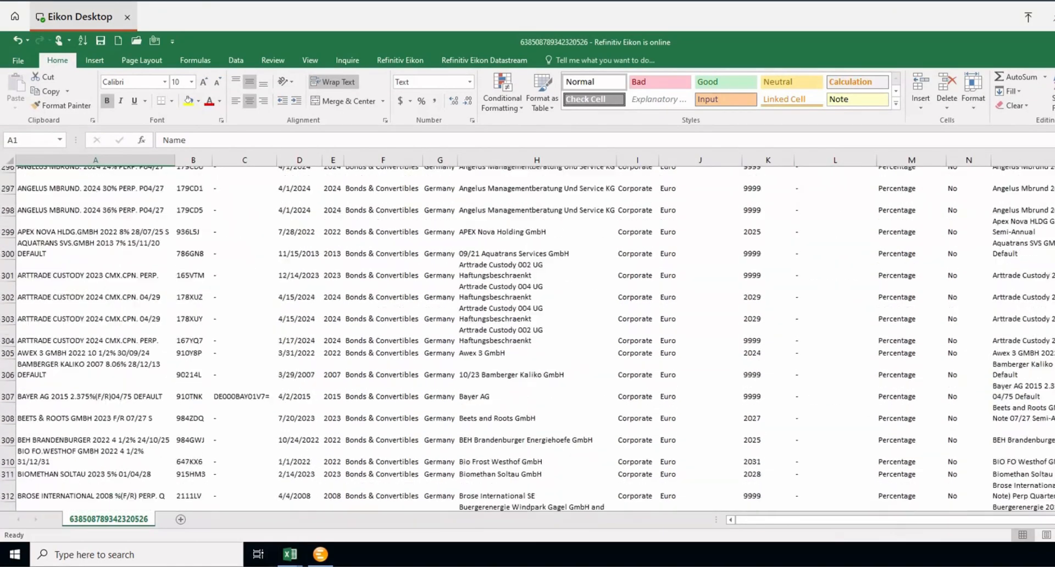
click(212, 172)
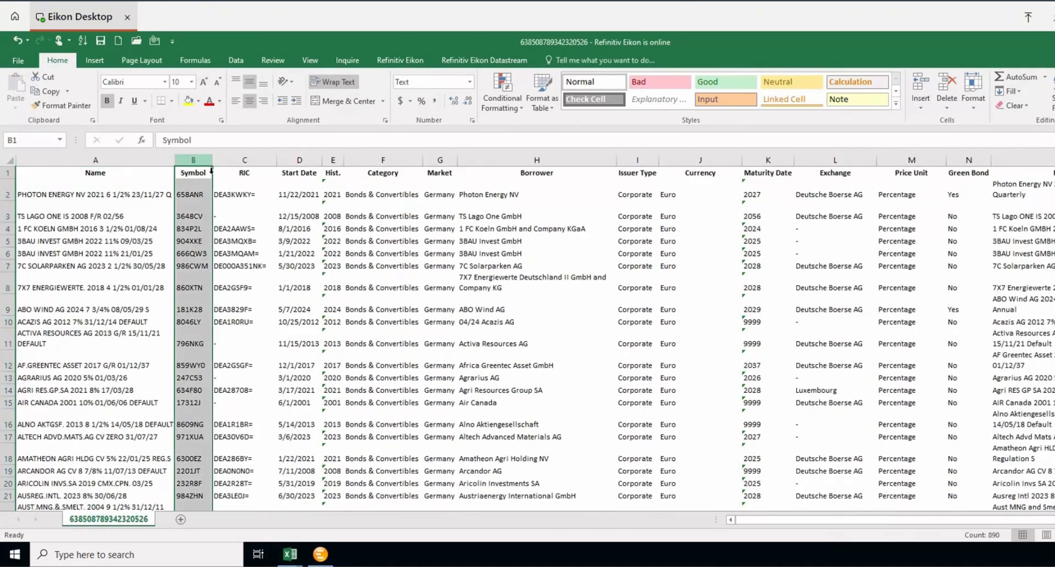
click(245, 168)
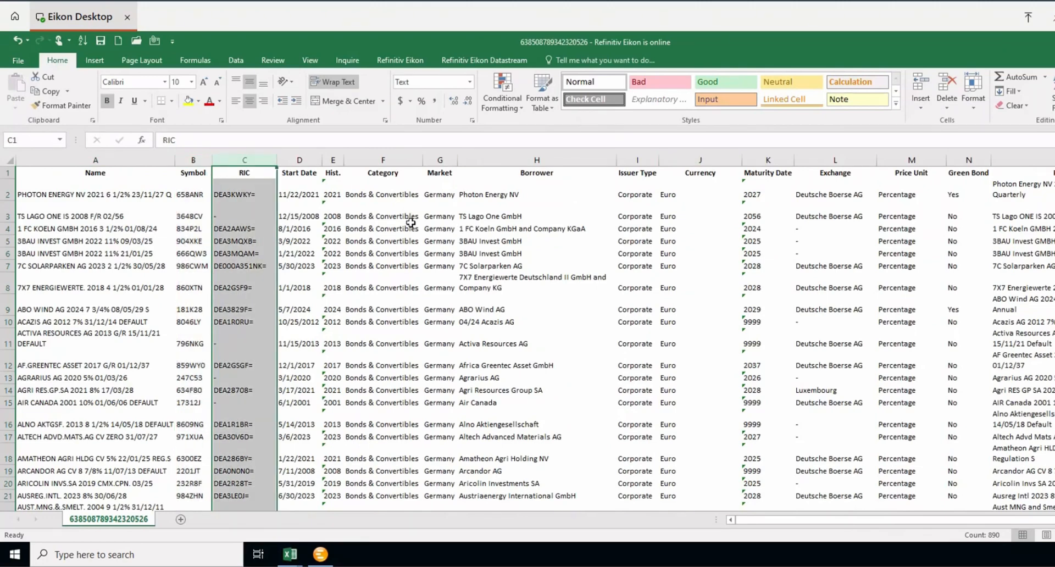
click(1054, 42)
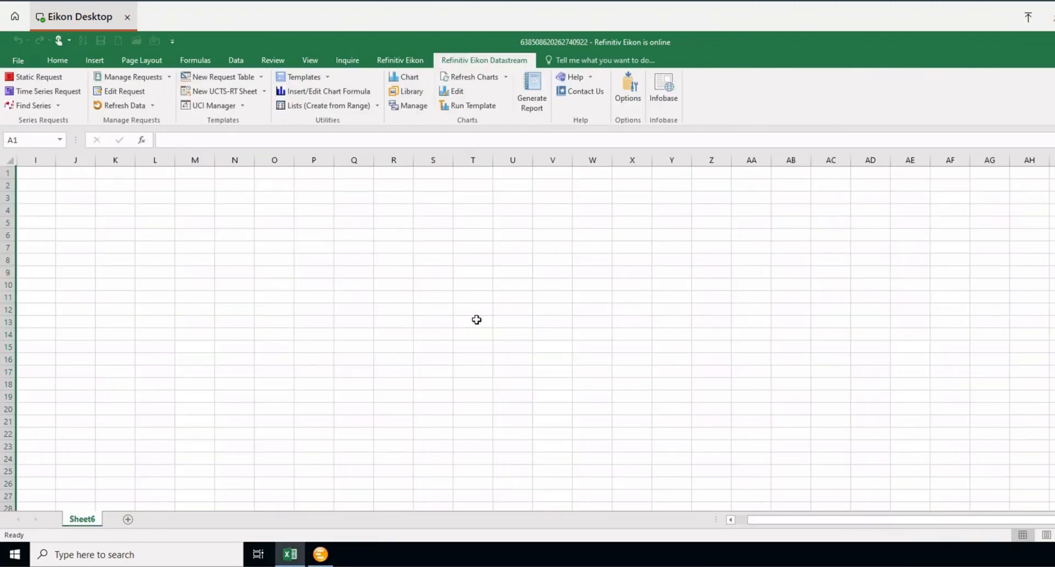
Step: Select cell I1 in Sheet6, reopen the German corporate bond series search, and highlight the total number of results
click(61, 199)
click(40, 174)
key(alt+Tab)
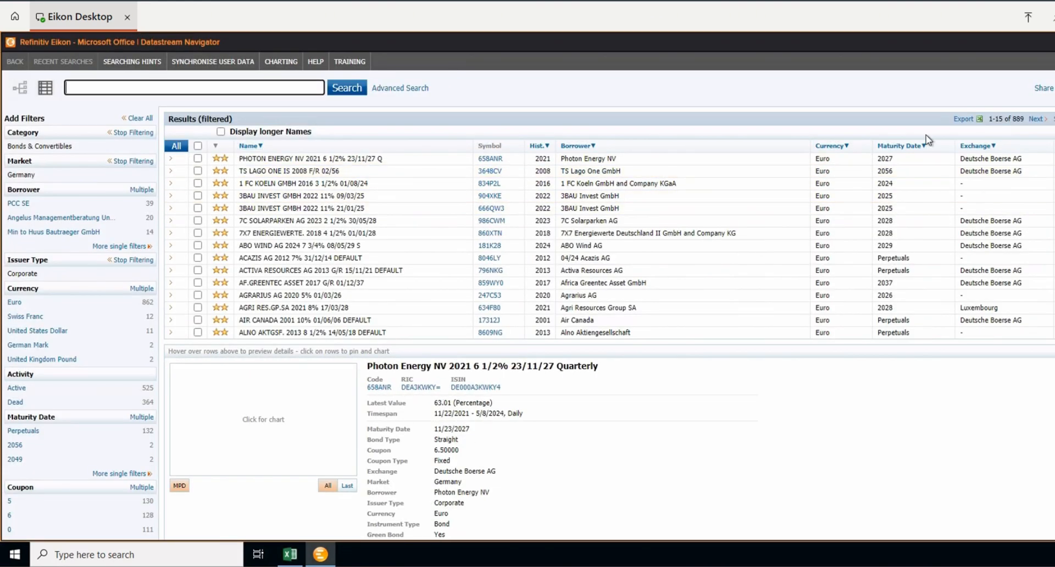
double_click(1019, 122)
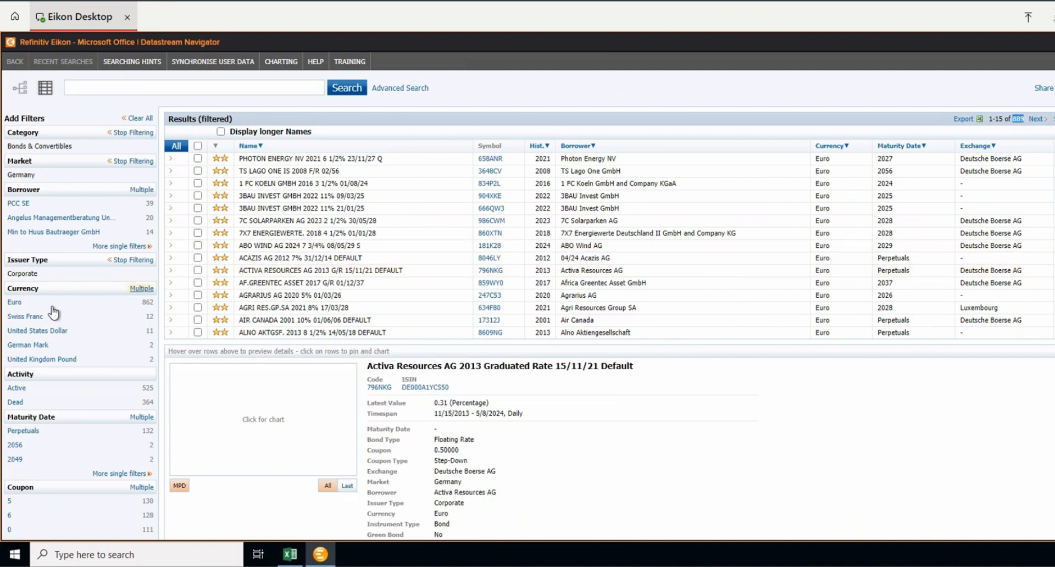
Step: Reset the series search and filter it to Bonds & Convertibles, United States market, and Corporate issuer type
click(138, 136)
click(40, 146)
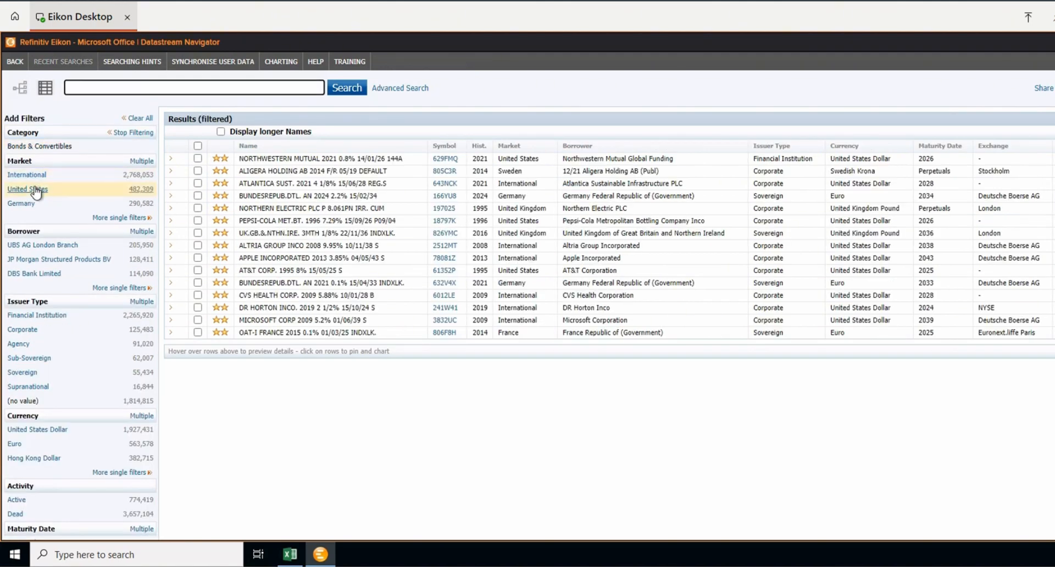
click(34, 190)
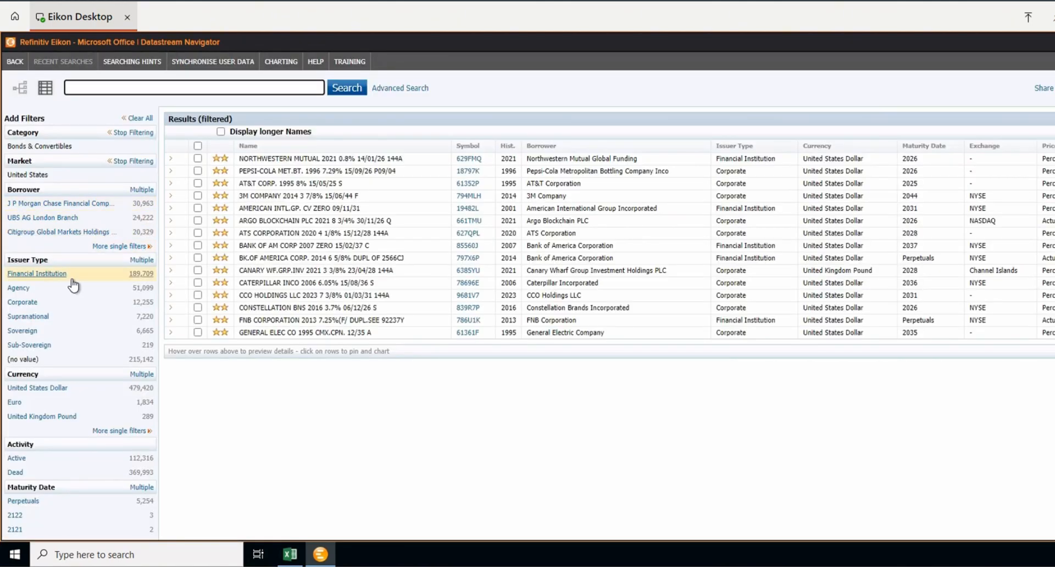
click(25, 302)
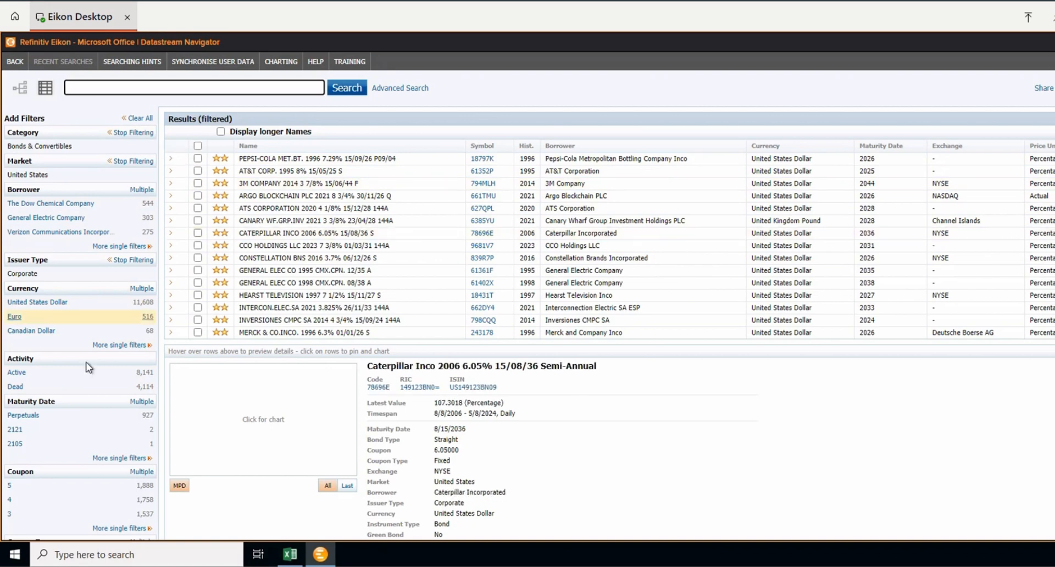
Step: Apply the Dead activity filter to the US corporate bonds and remove it again
click(44, 388)
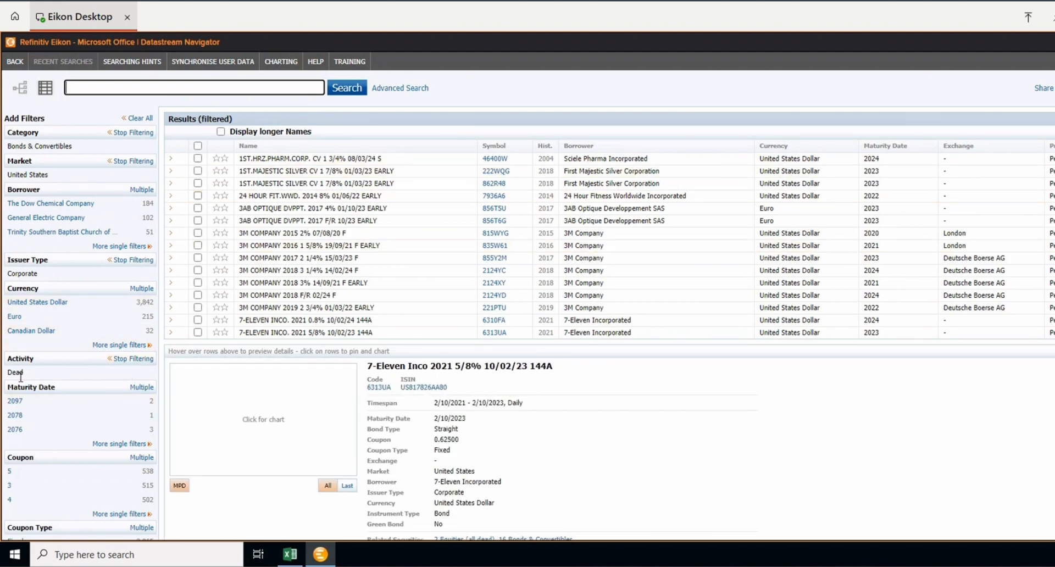
drag(7, 374, 27, 376)
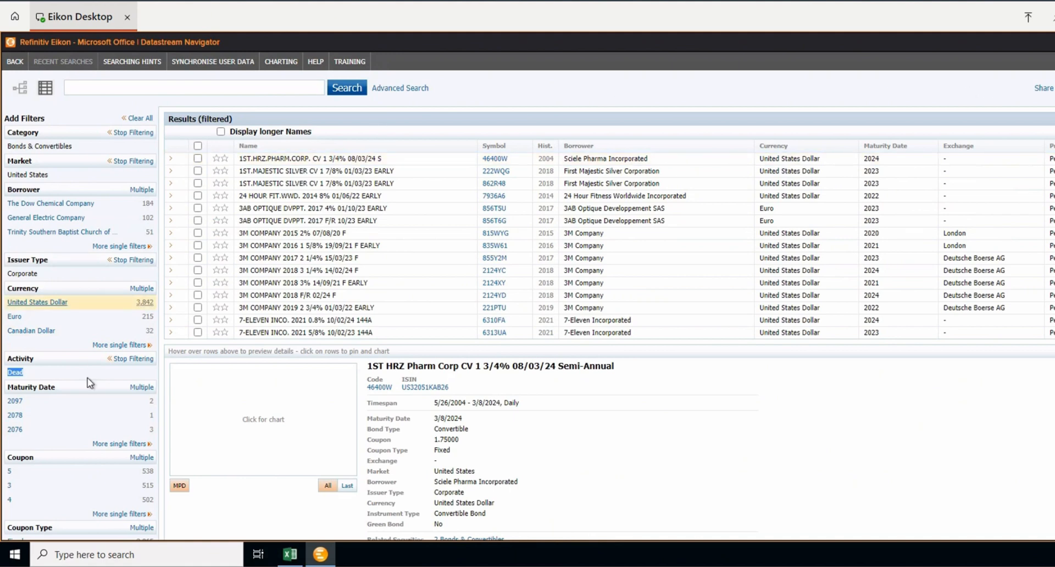
click(133, 359)
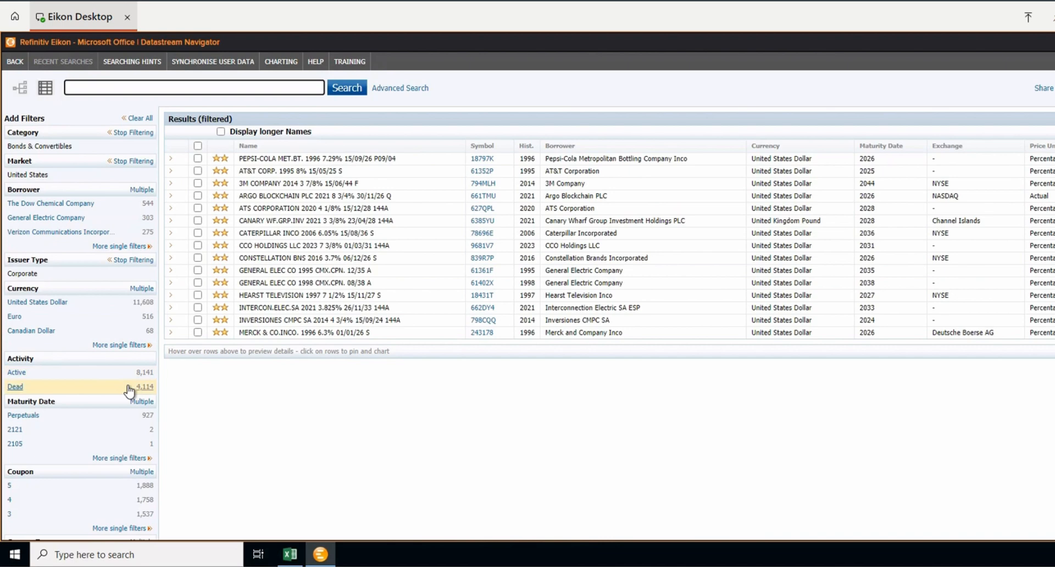
scroll(129, 390, down, 2)
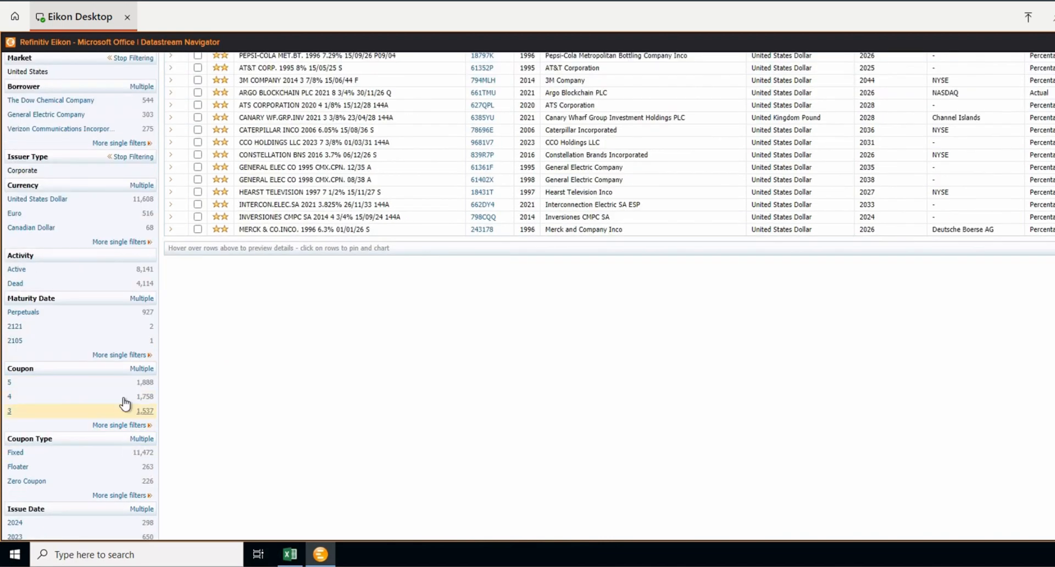
scroll(135, 330, down, 1)
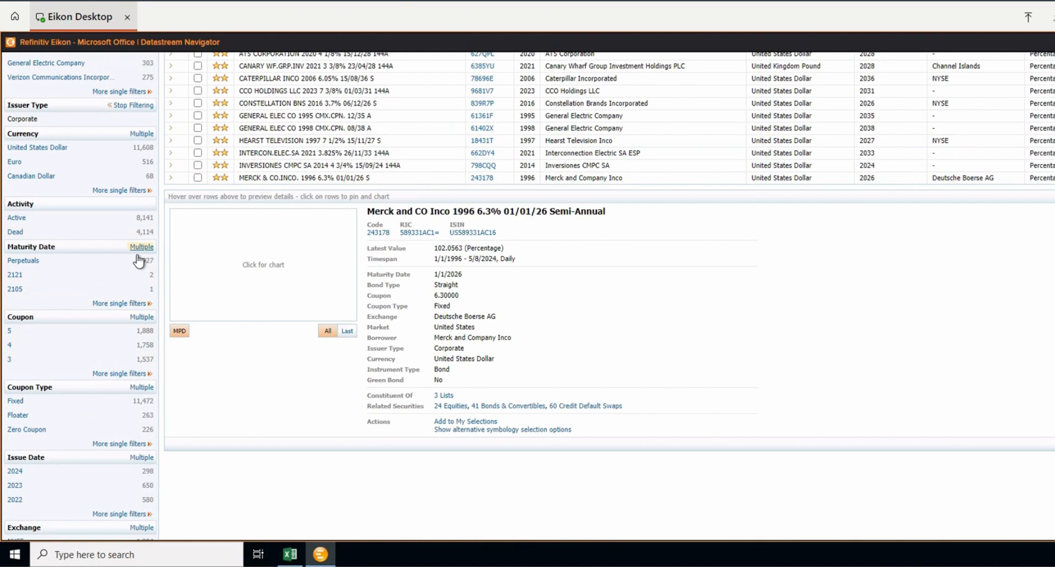
scroll(139, 261, down, 1)
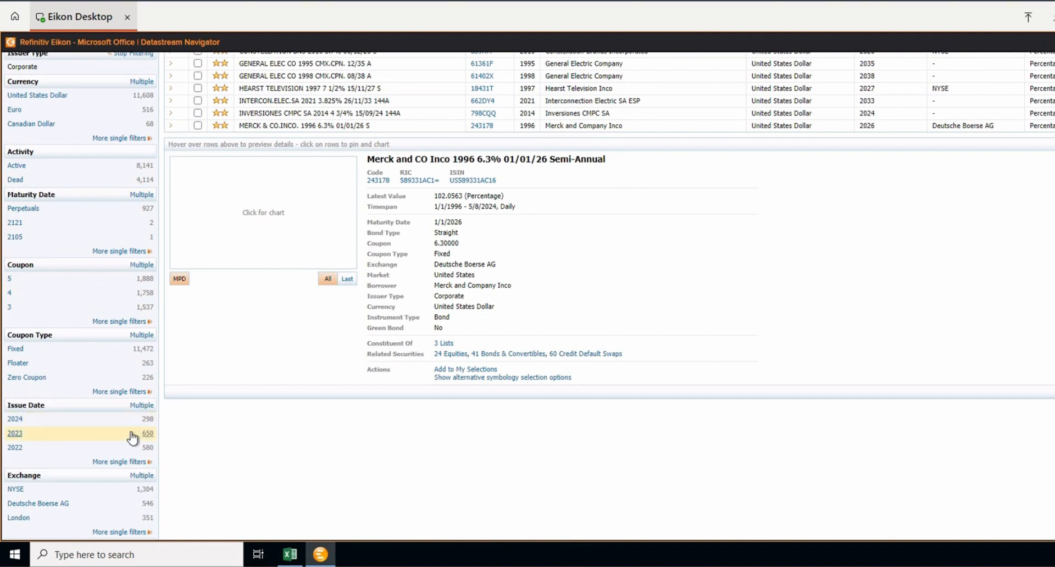
scroll(133, 438, down, 1)
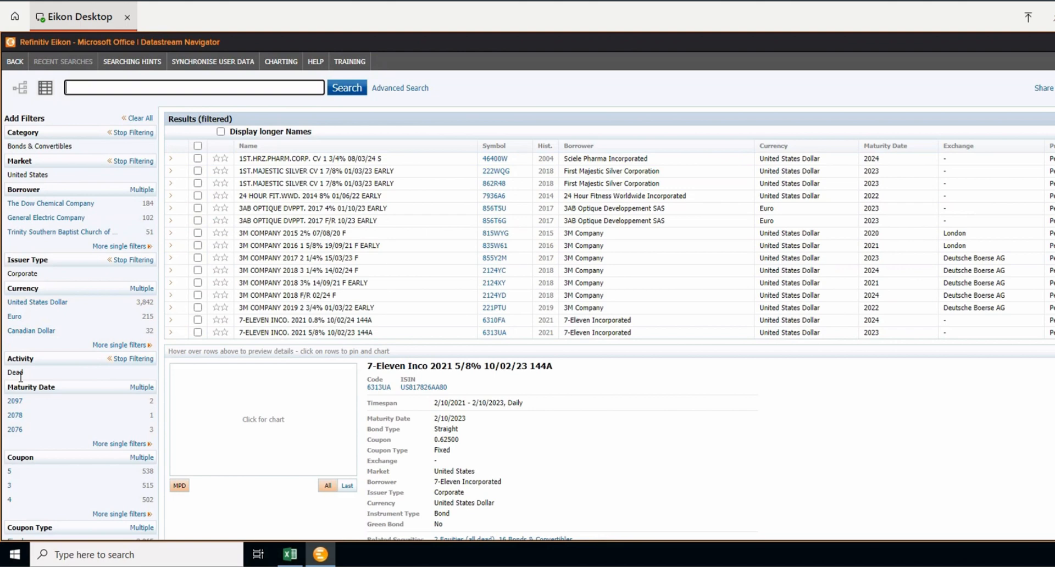
drag(8, 375, 22, 376)
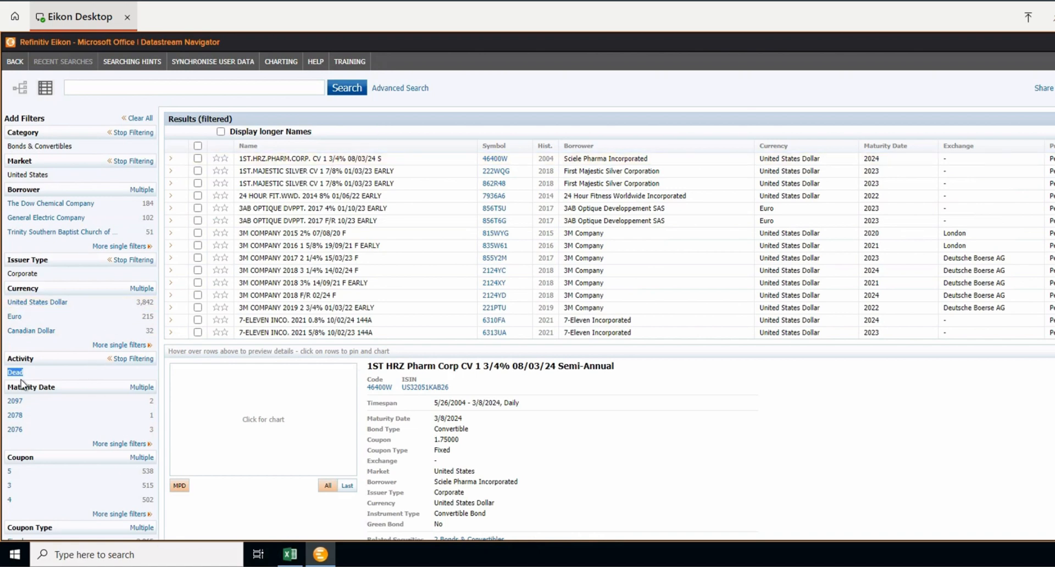
click(132, 361)
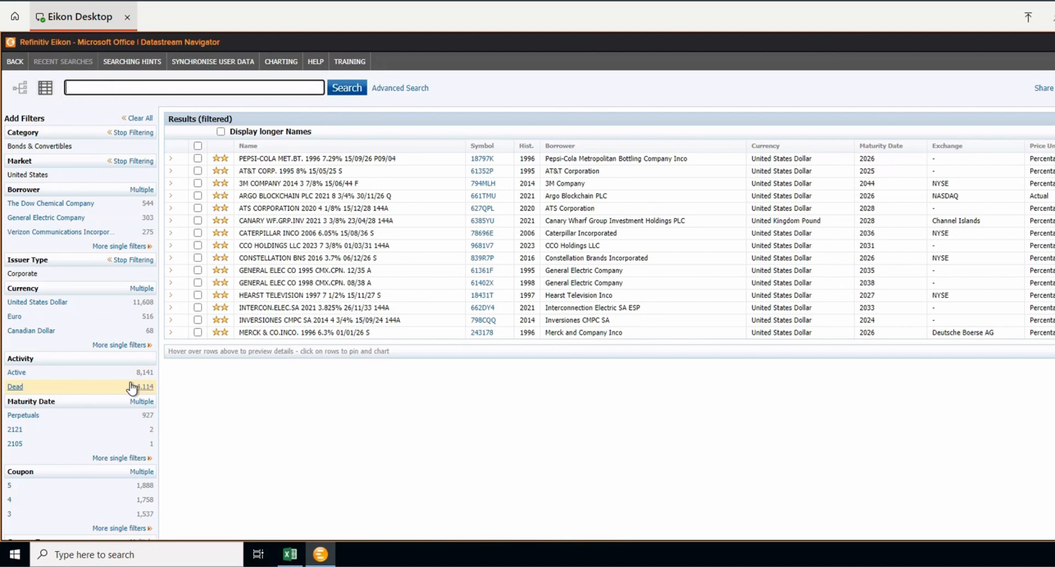
Step: Look through the remaining filter groups down to Instrument Type and examine the full list of Exchange options
scroll(132, 388, down, 1)
scroll(130, 450, down, 1)
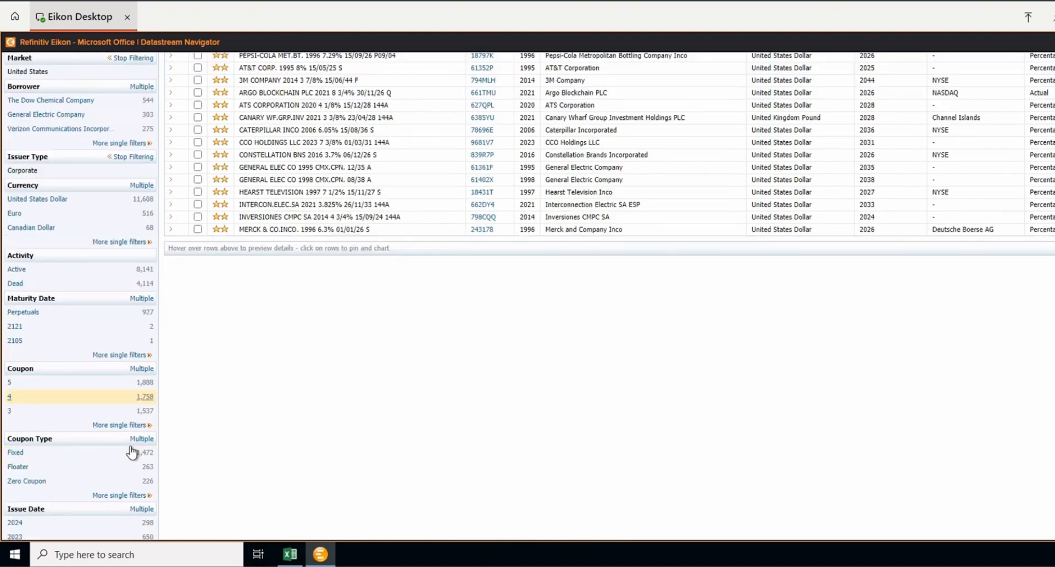
scroll(125, 399, down, 1)
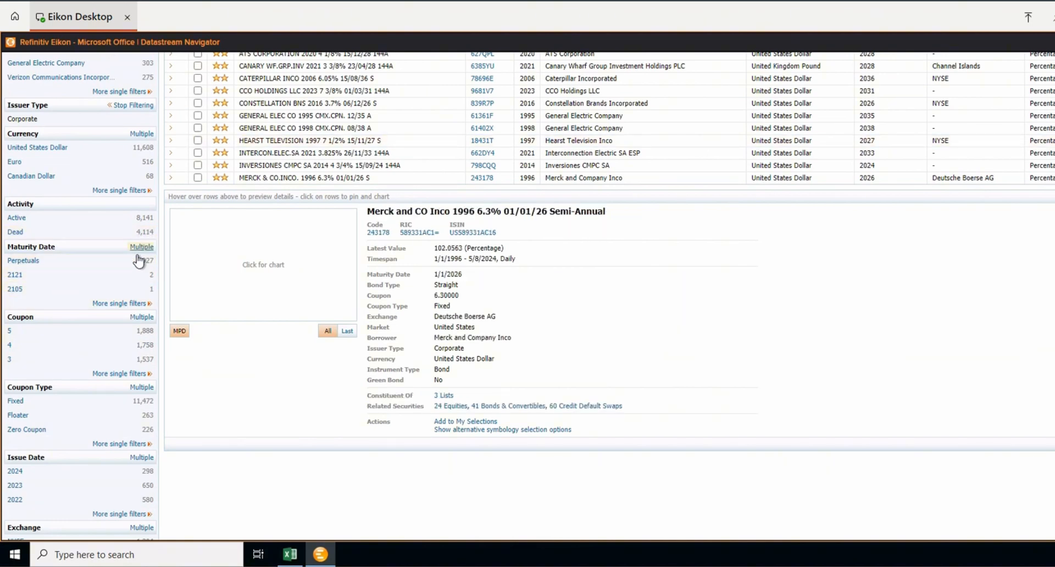
scroll(132, 330, down, 1)
scroll(132, 437, down, 1)
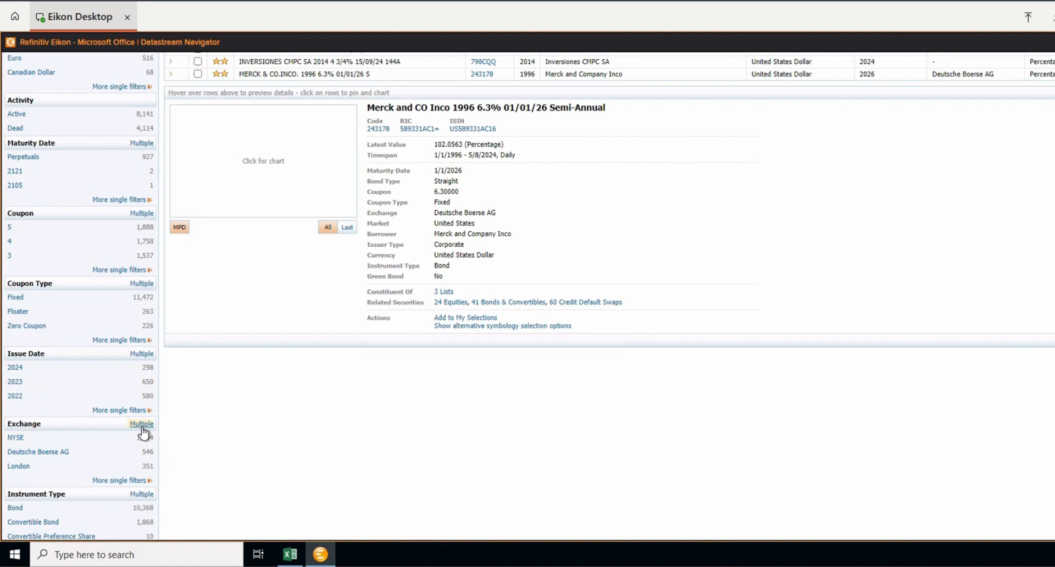
click(142, 426)
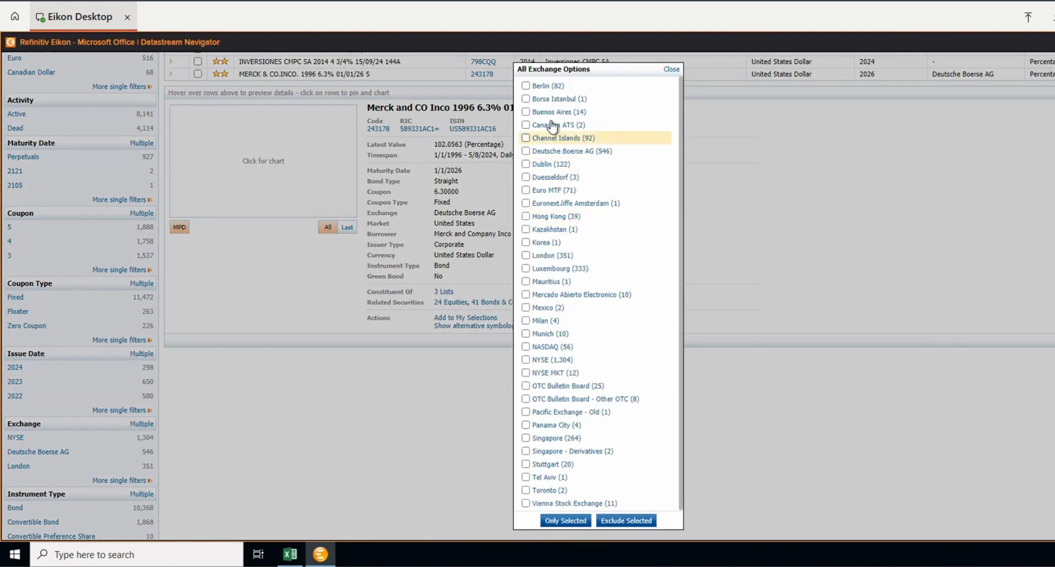
click(671, 69)
scroll(52, 467, down, 2)
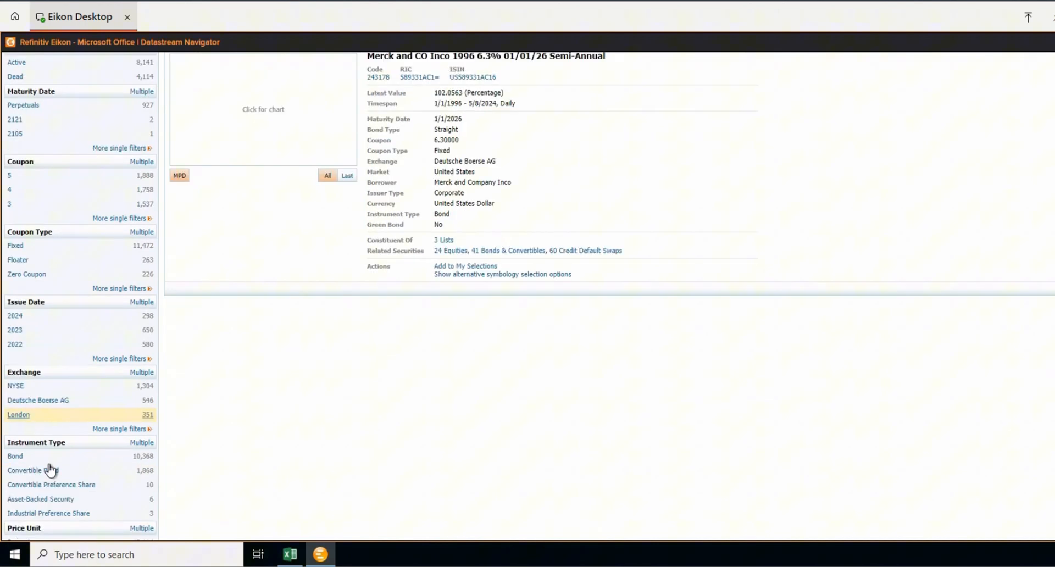
scroll(59, 462, up, 1)
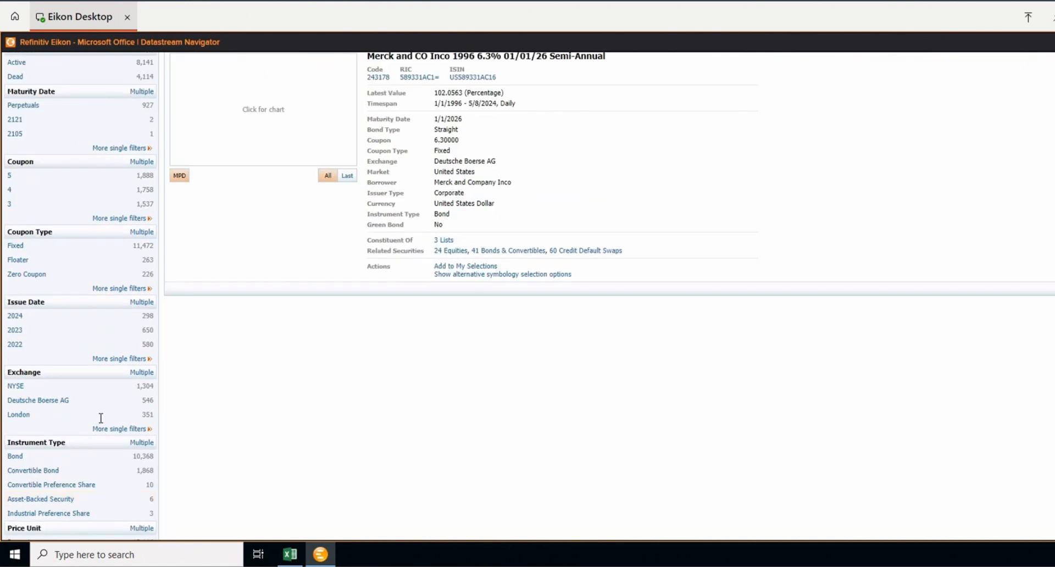
Step: Restrict the US corporate bond results to the issue years 2019 through 2024
click(141, 302)
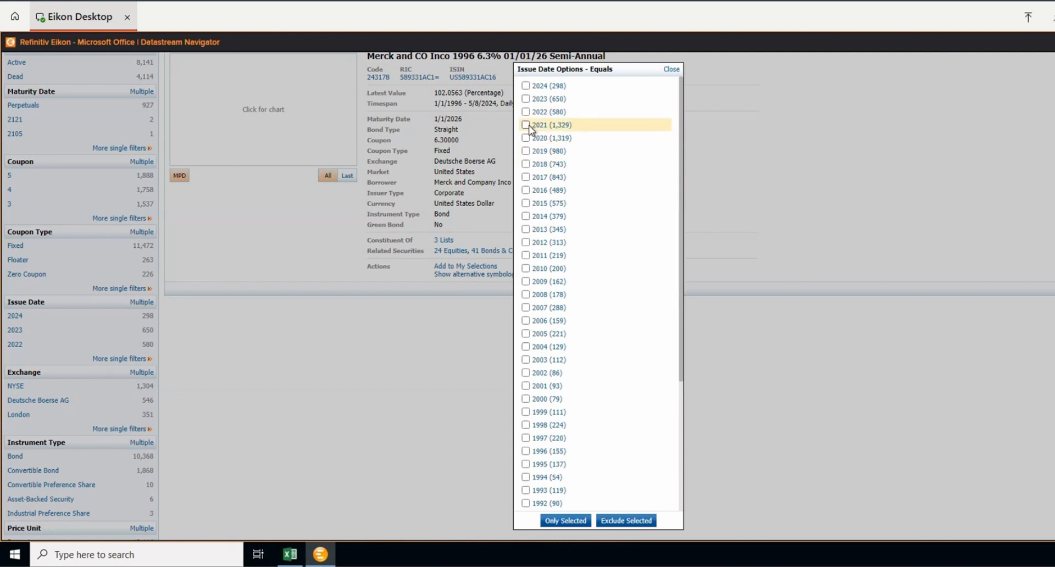
click(528, 138)
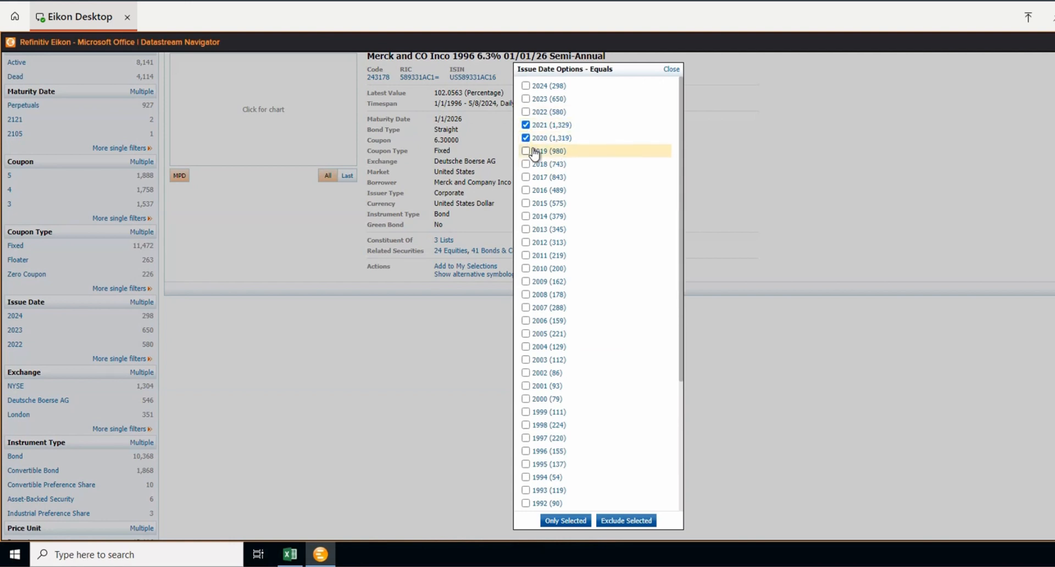
click(527, 150)
click(574, 521)
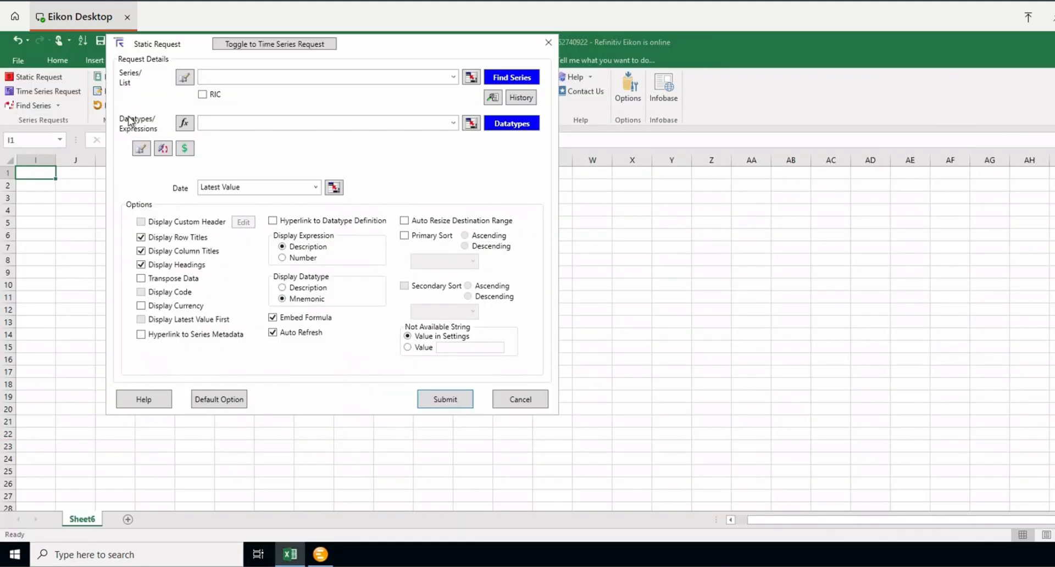
Step: From a static request, reset the series search, filter Bonds & Convertibles to Germany and Corporate, and add all results to the series list
click(512, 80)
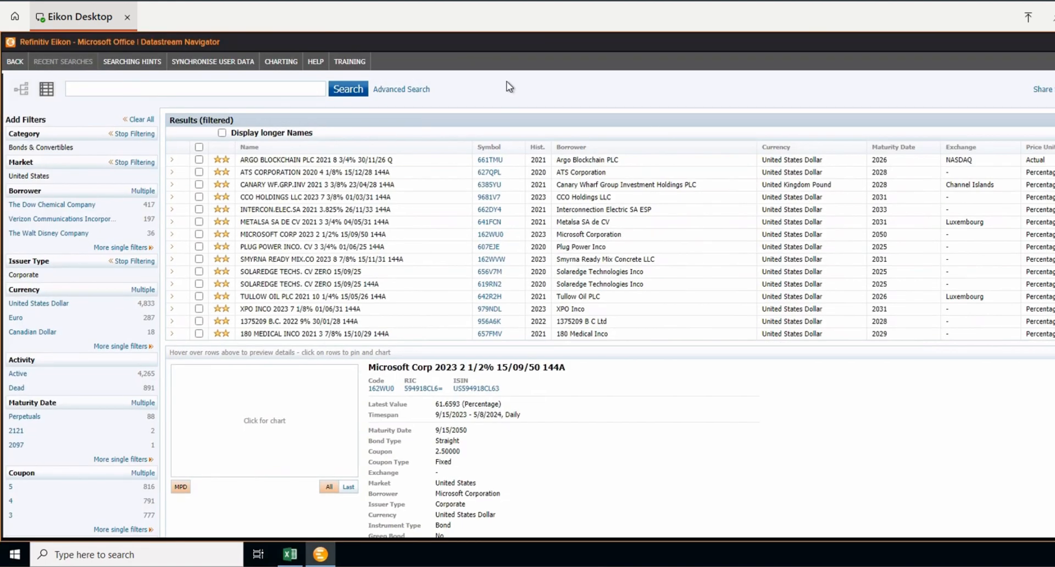
click(134, 161)
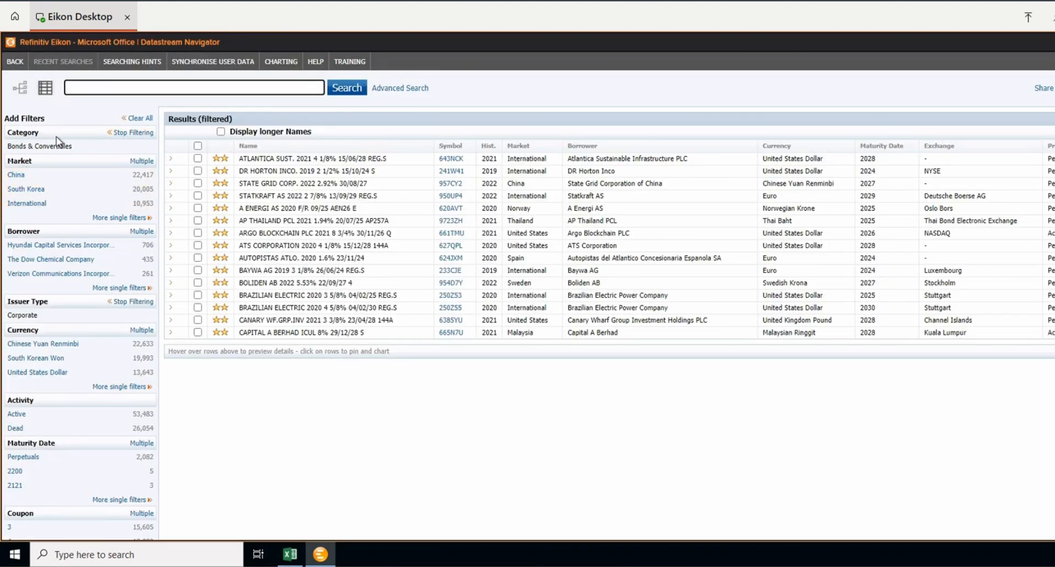
click(134, 302)
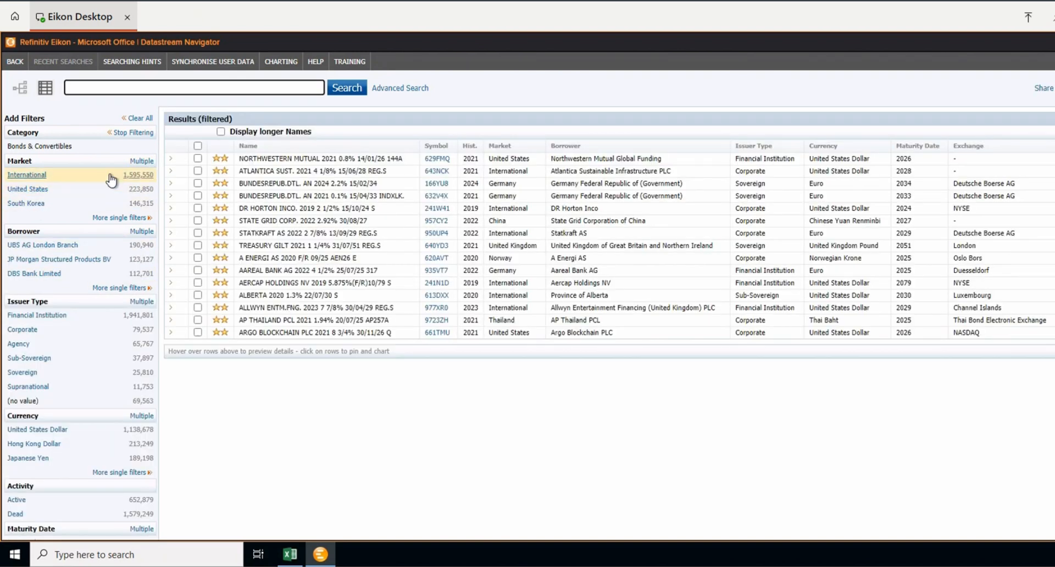
click(134, 133)
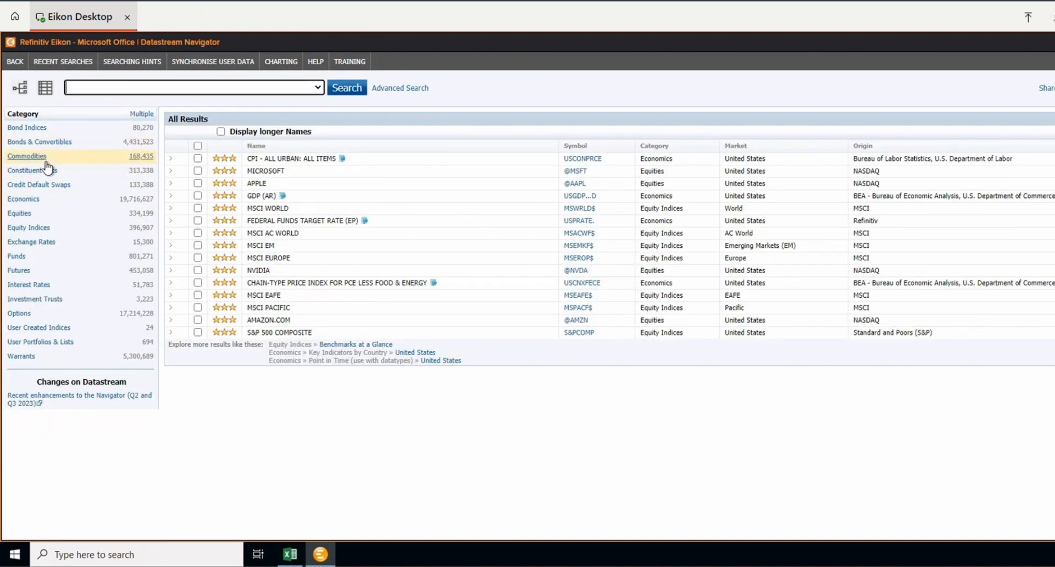
click(33, 144)
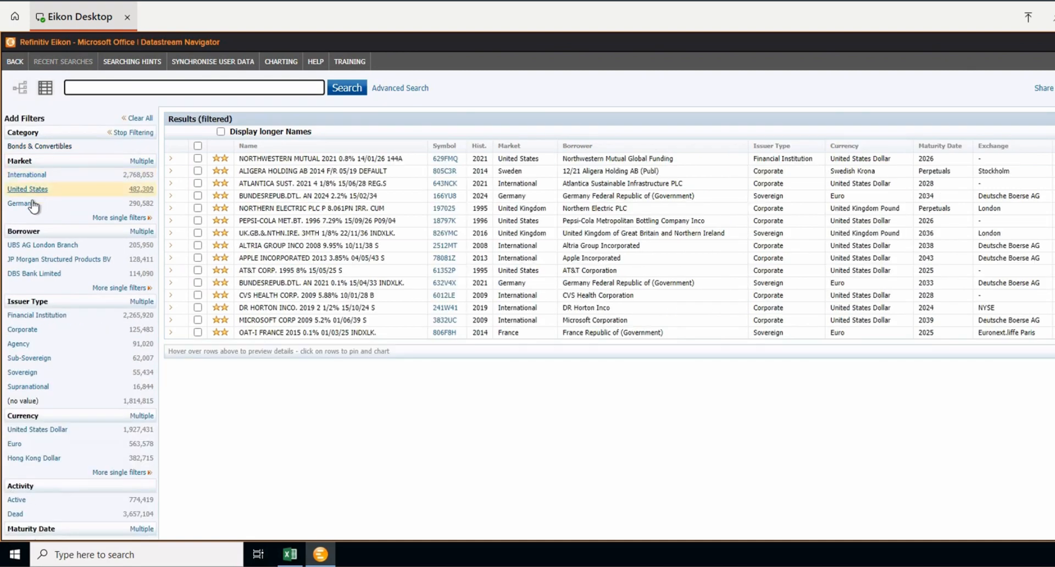
click(33, 204)
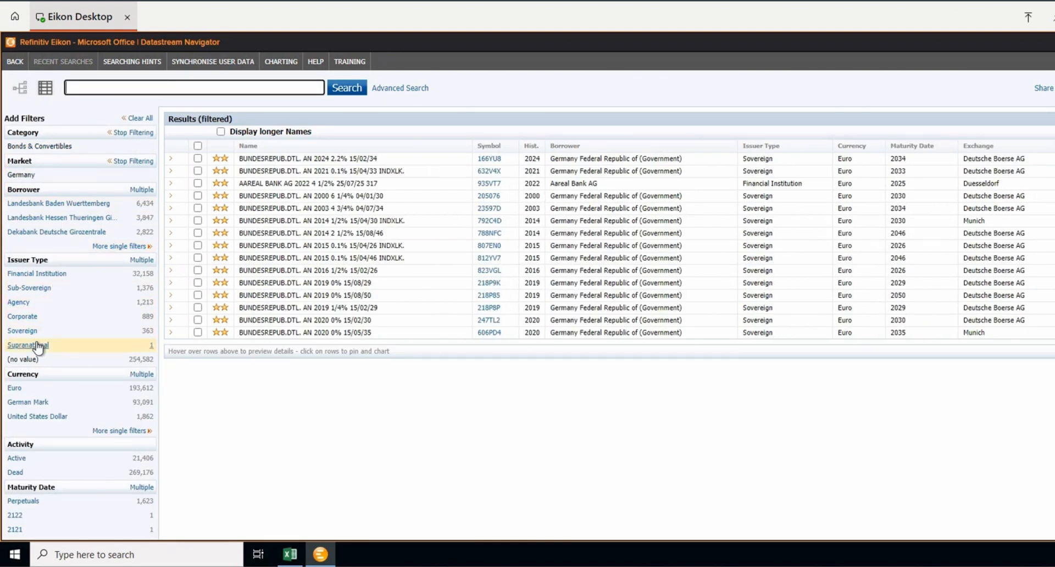
click(37, 321)
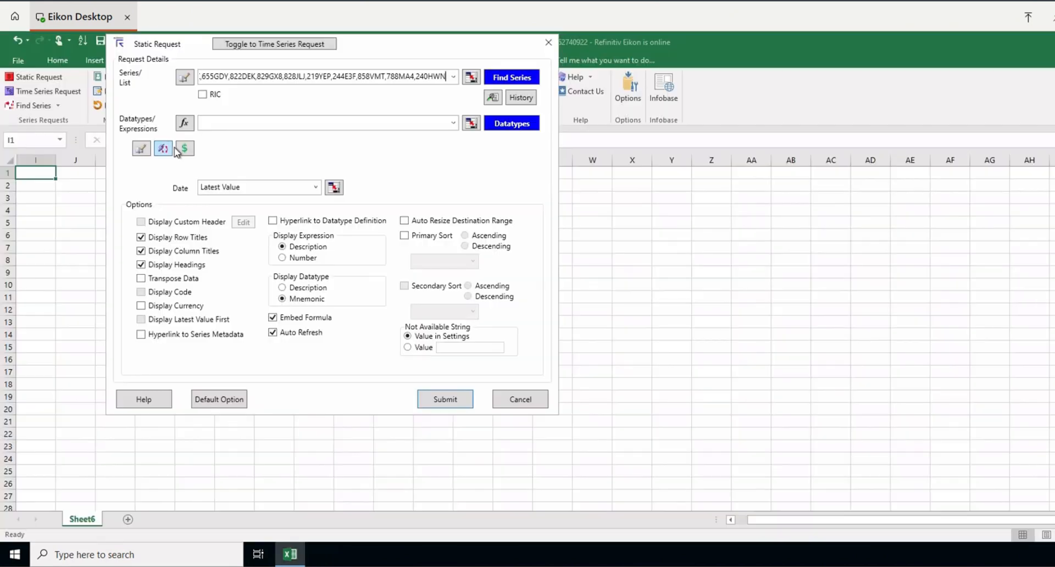
Step: Open the bond datatype list and select Accrual Basis, Amortisation Type, the three amount datatypes, Bond Type, MWH, CL10 and Code - Common
click(511, 124)
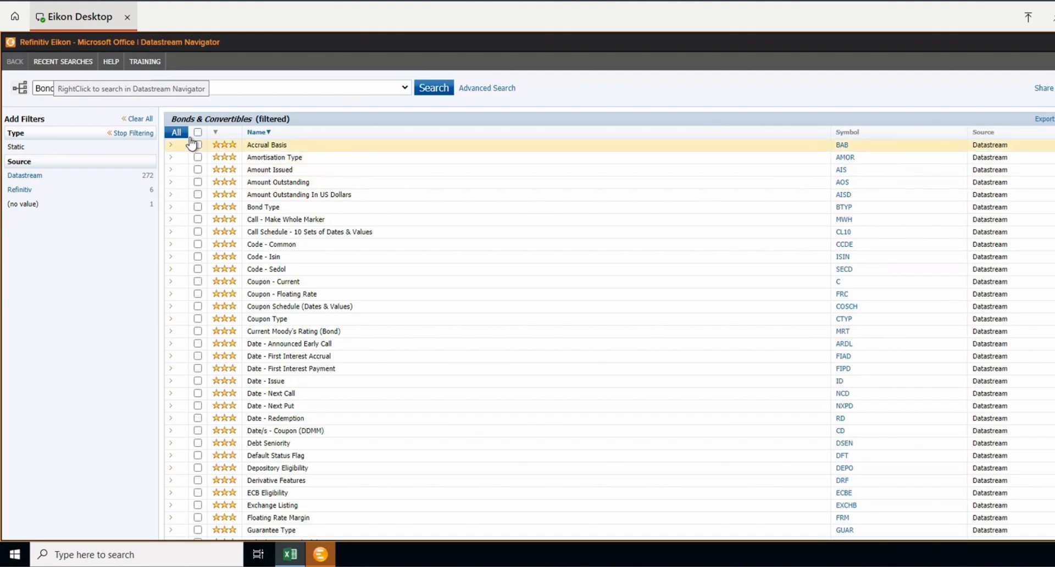
click(197, 145)
click(198, 157)
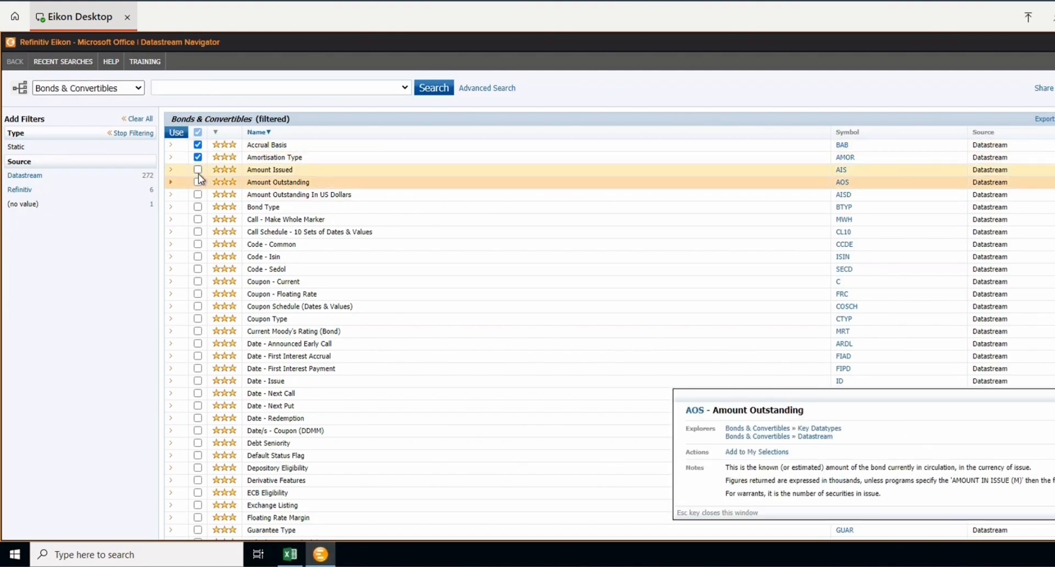
click(197, 170)
click(197, 182)
click(198, 194)
click(197, 207)
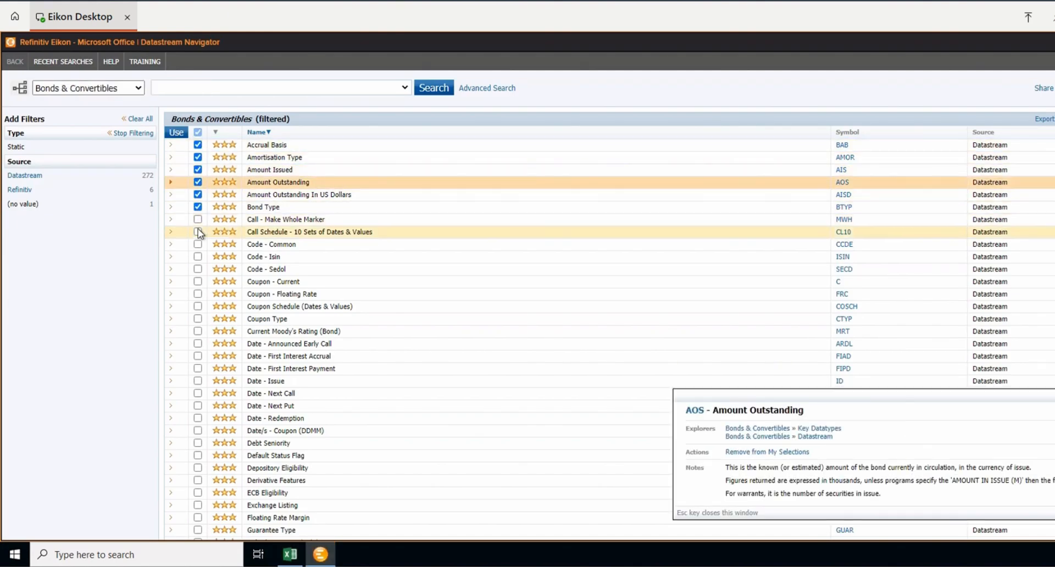
click(198, 220)
click(198, 231)
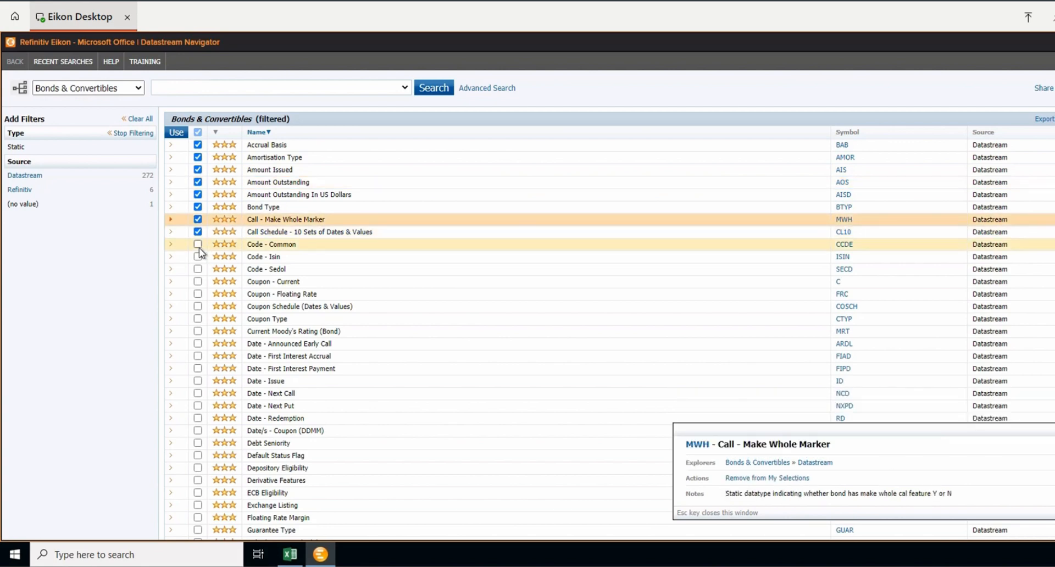
scroll(211, 306, down, 10)
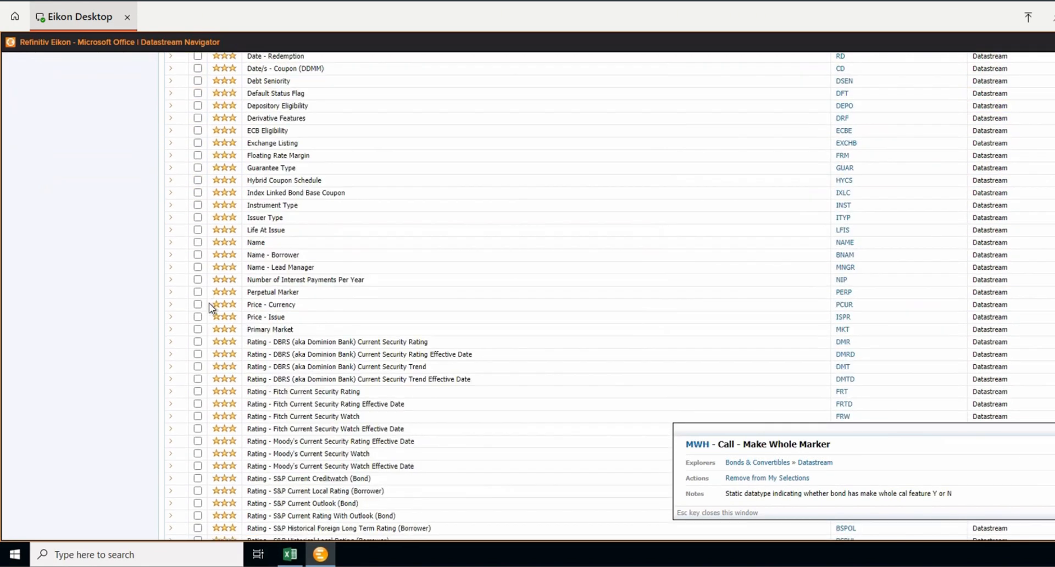
Step: Add Bond Ultimate Parent Company Datastream Equity Code to the selected datatypes, use them in the static request, and submit it
scroll(211, 306, down, 4)
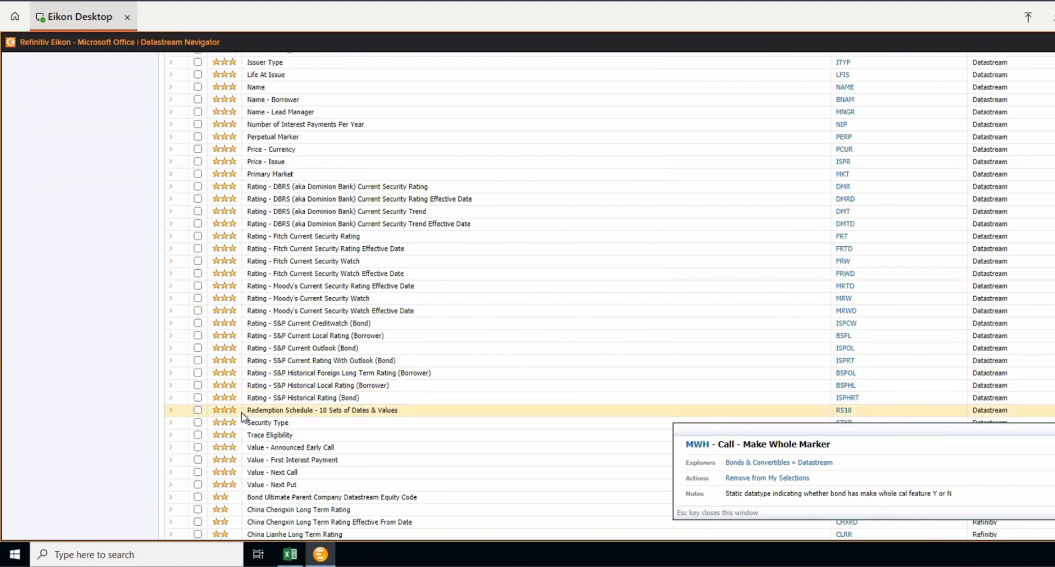
scroll(243, 415, down, 2)
click(197, 445)
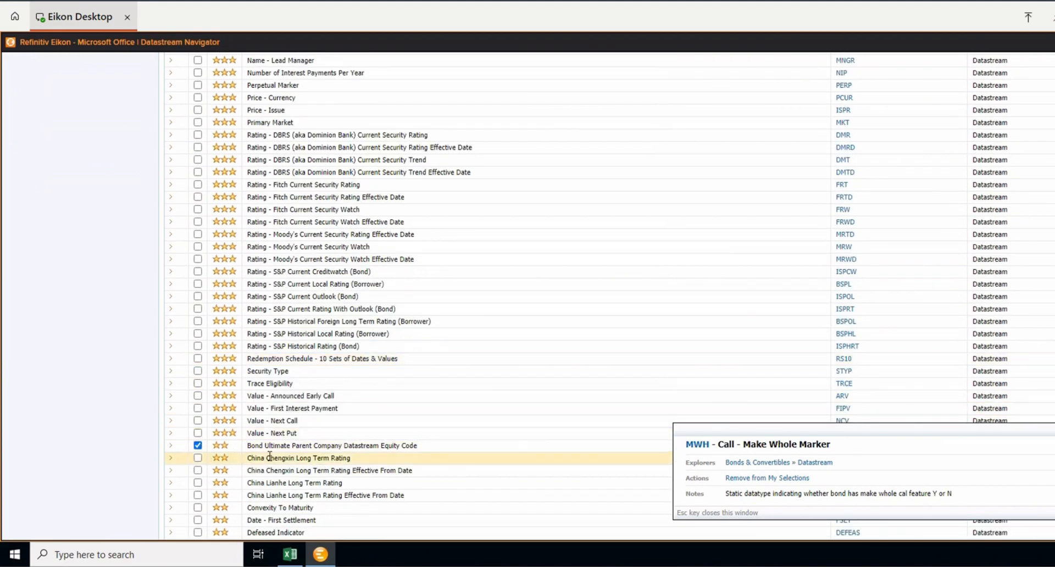
scroll(237, 159, up, 15)
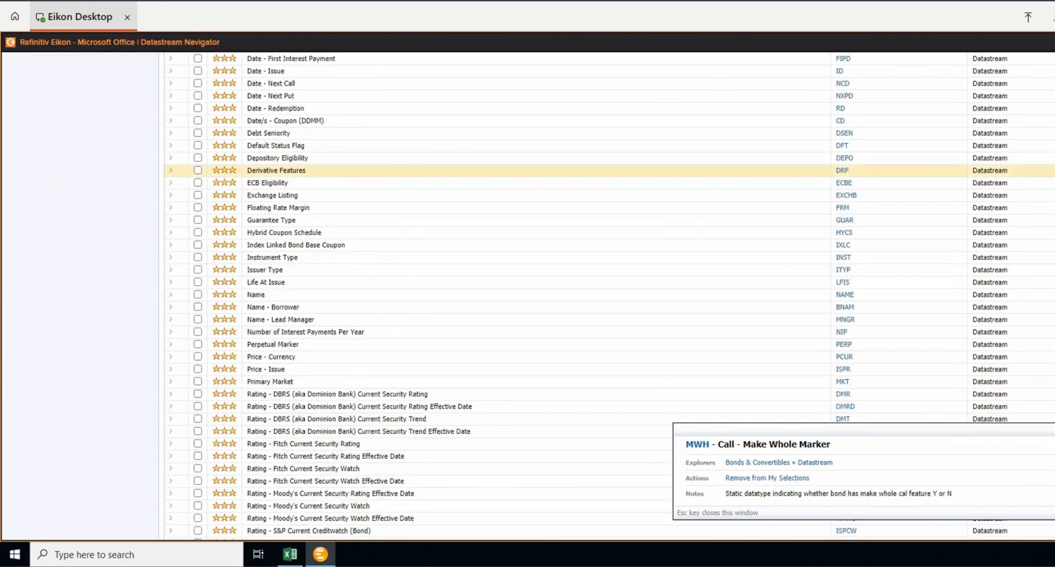
click(176, 133)
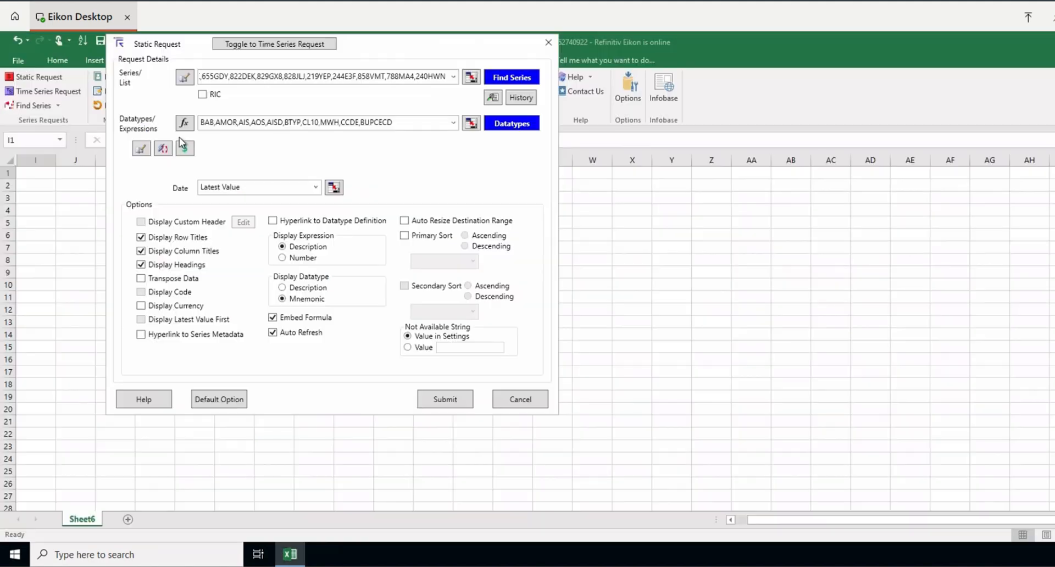
click(445, 400)
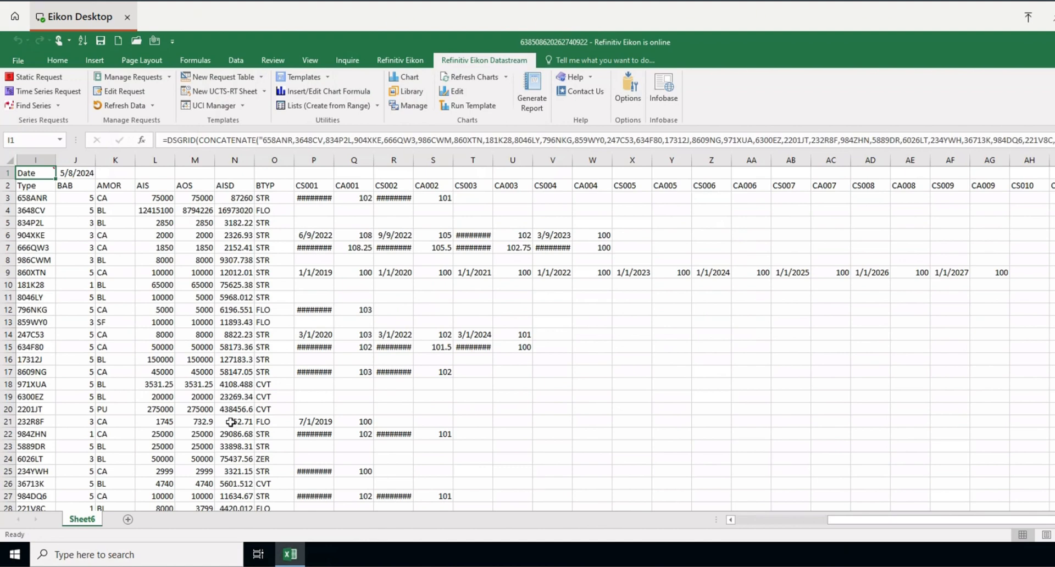
Step: Rename the sheet as Bond Static and delete the call schedule date and value columns from CS001 onward
click(315, 348)
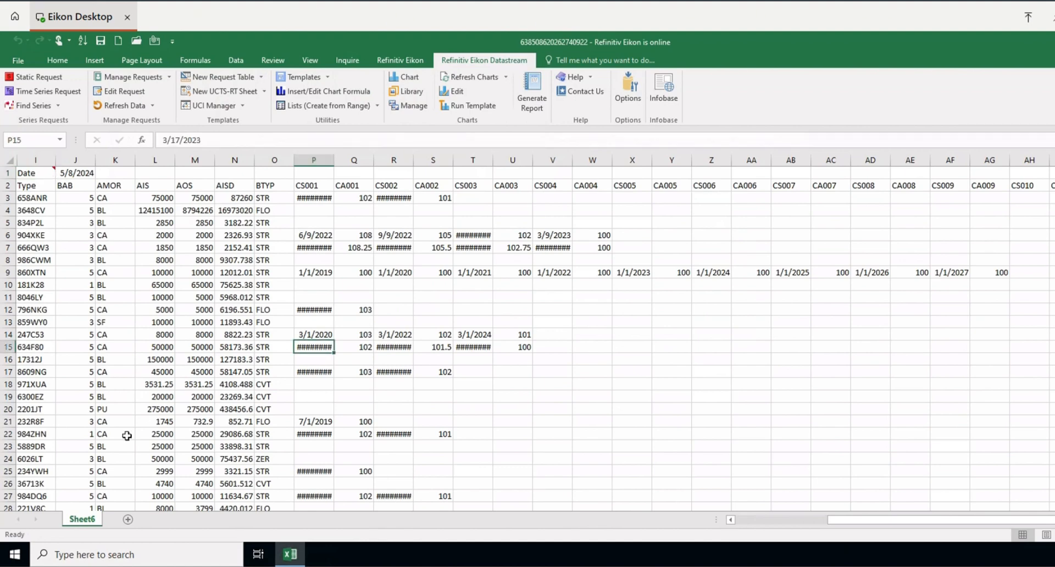
double_click(87, 522)
text(Bond)
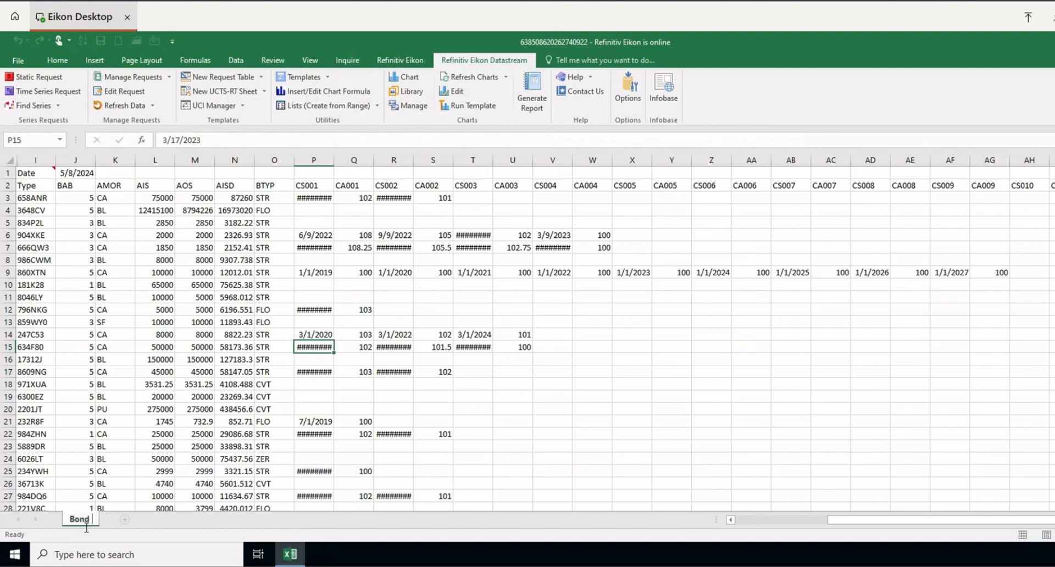
text( Static)
key(Return)
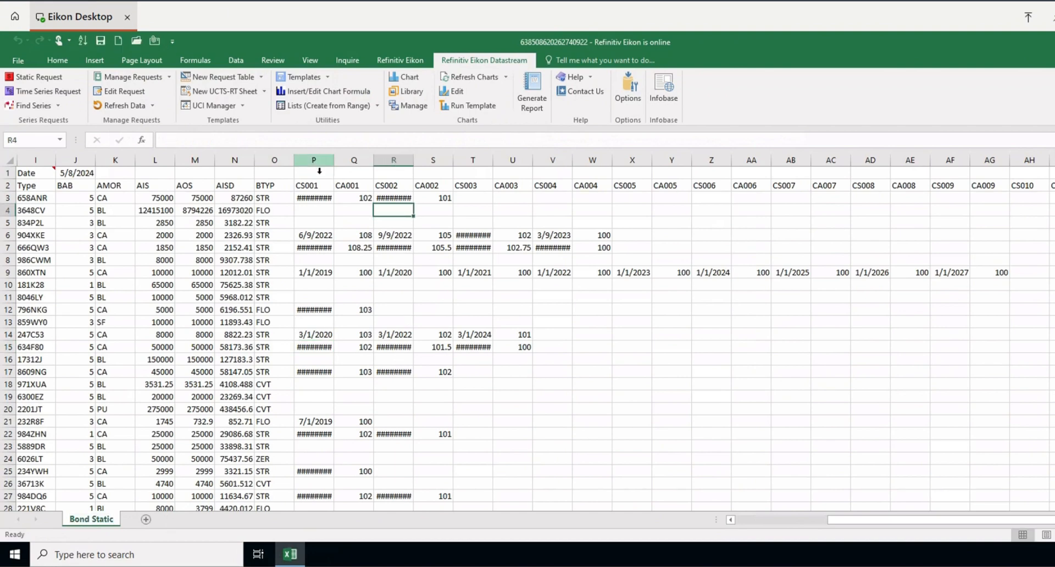
drag(316, 160, 1053, 159)
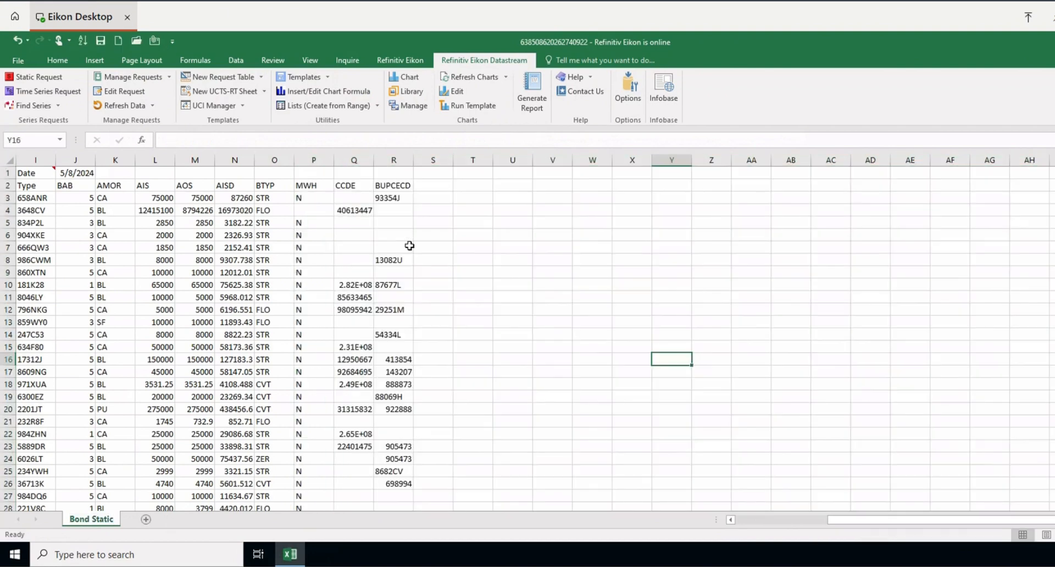
Step: Copy the whole BUPCECD column from the Bond Static sheet into column A of a new sheet
click(393, 165)
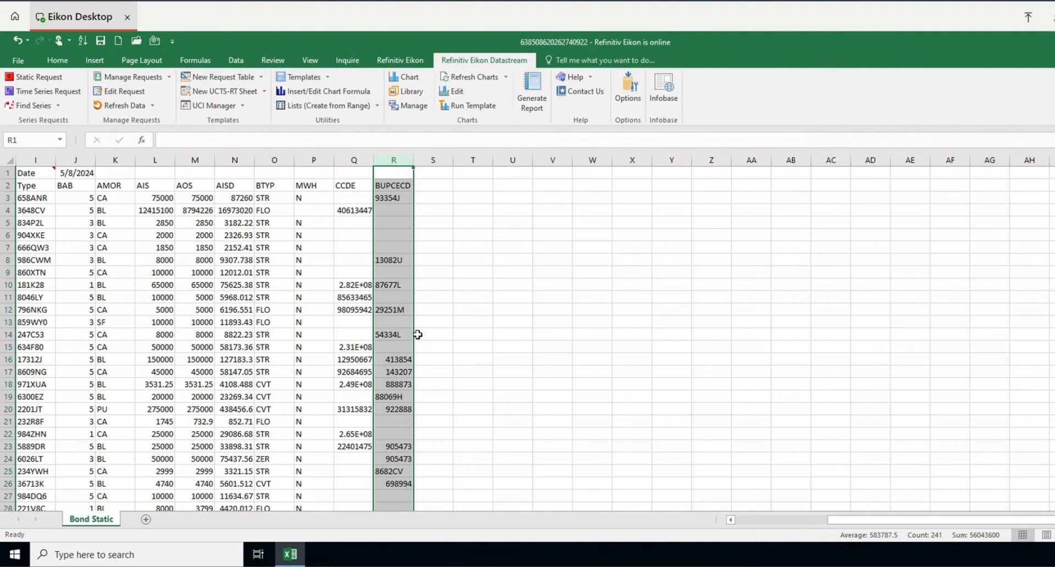
scroll(404, 297, down, 19)
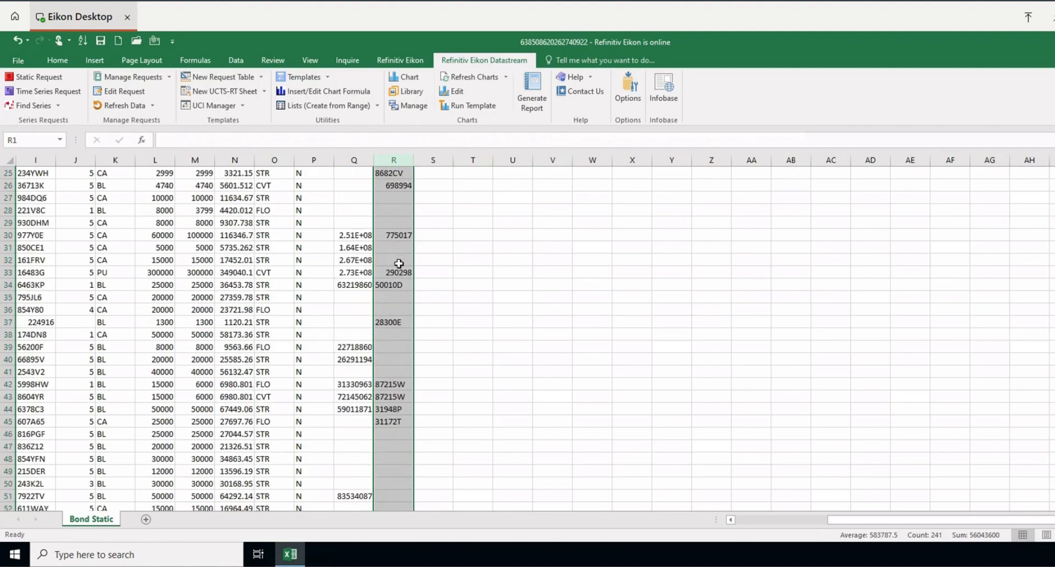
scroll(399, 264, down, 10)
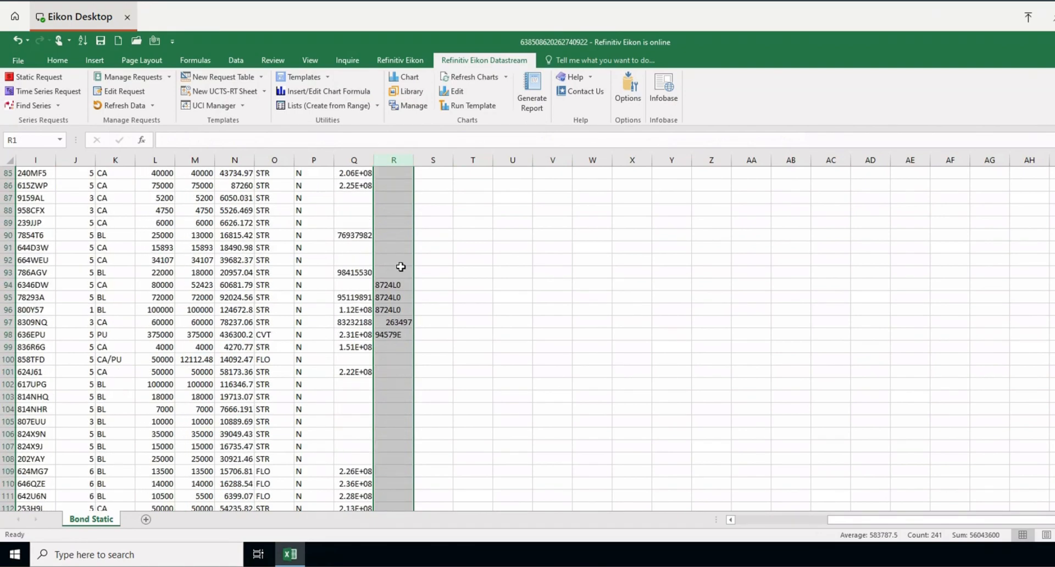
scroll(393, 329, down, 20)
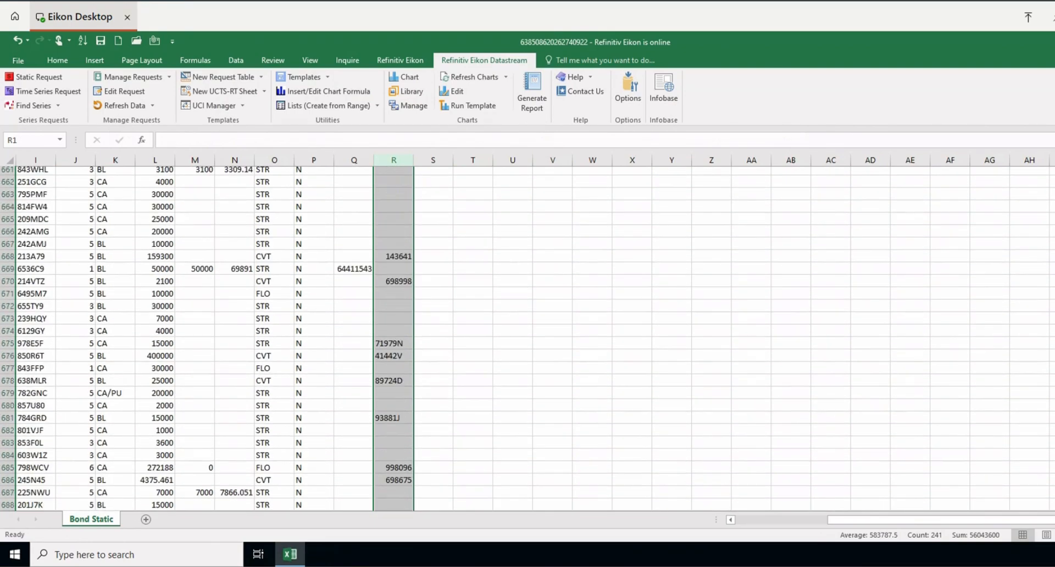
scroll(394, 330, up, 20)
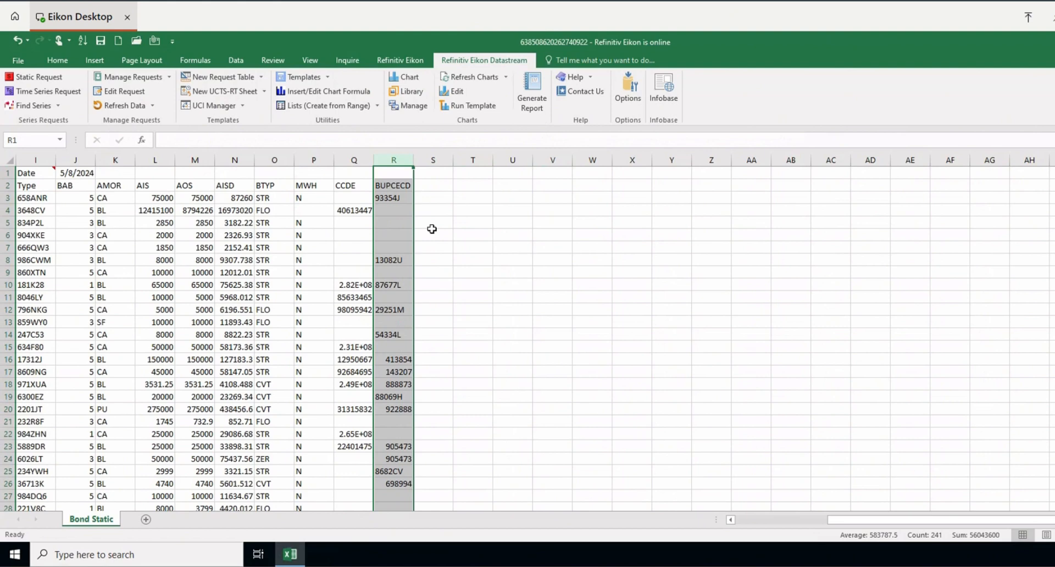
click(435, 188)
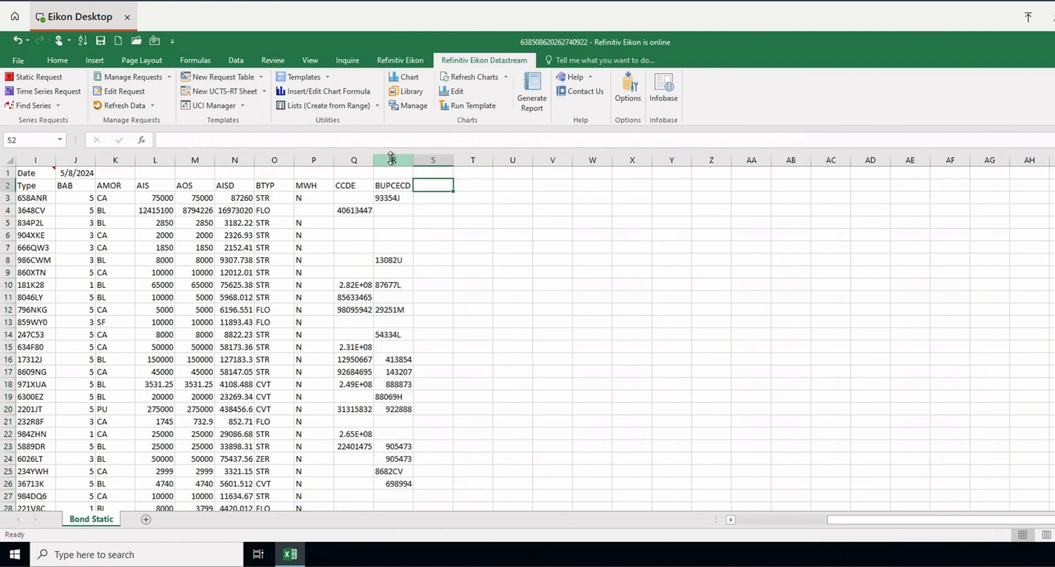
click(398, 165)
key(ctrl+c)
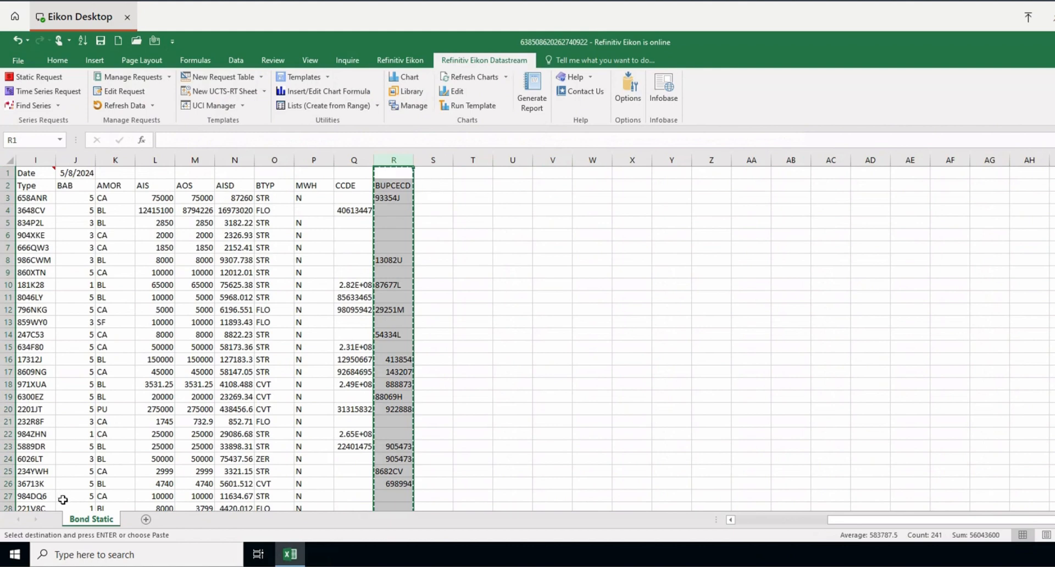
click(146, 519)
key(ctrl+v)
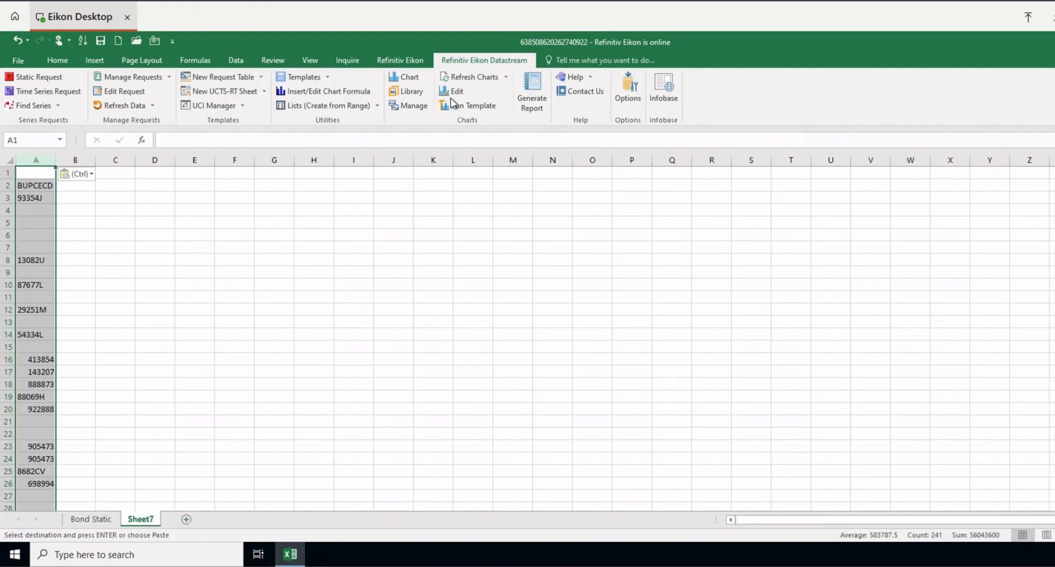
Step: Remove duplicate codes from column A of the new sheet and delete the empty first row
click(244, 62)
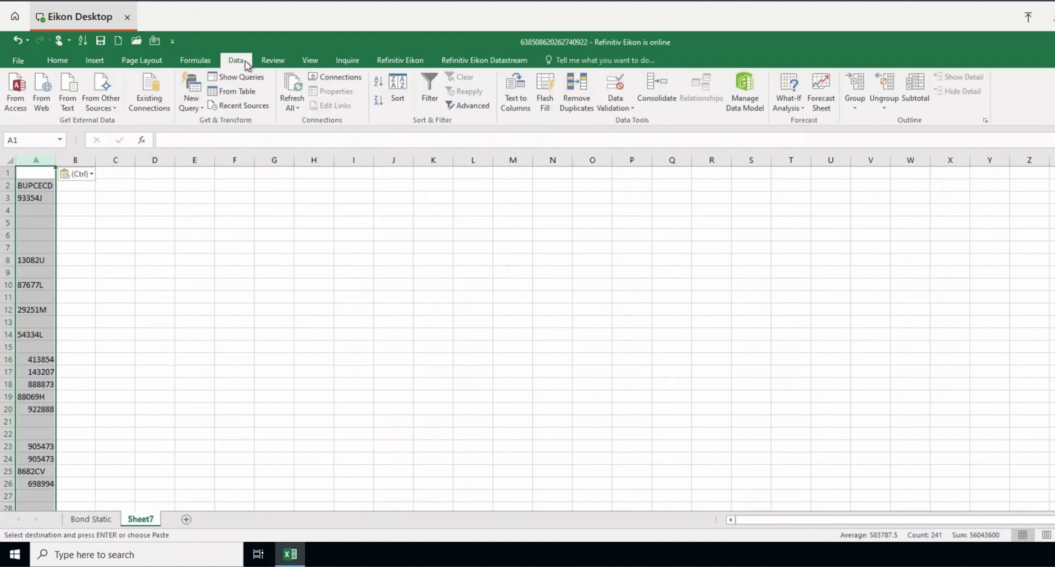
click(576, 91)
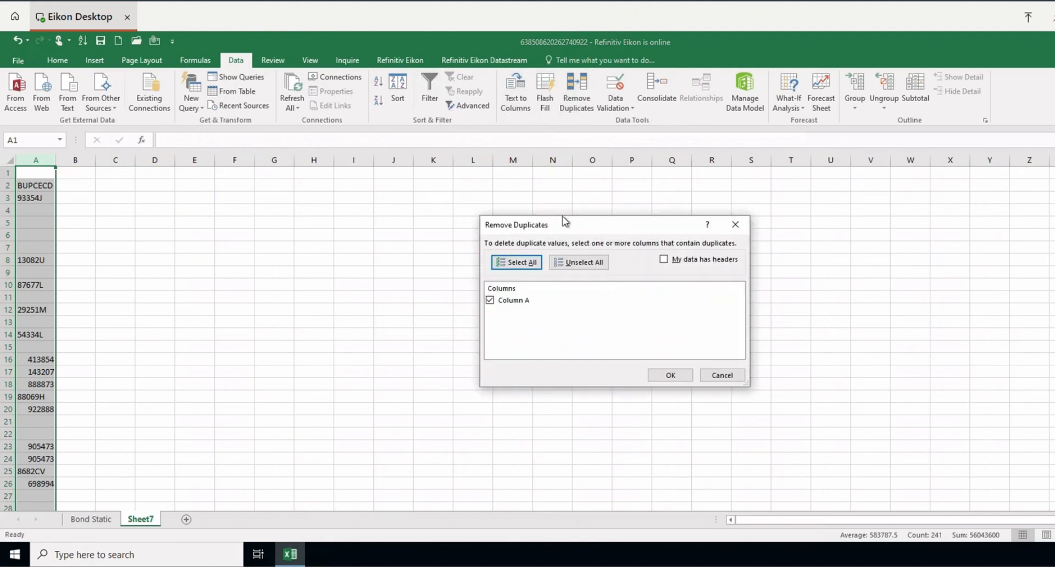
click(670, 374)
click(602, 328)
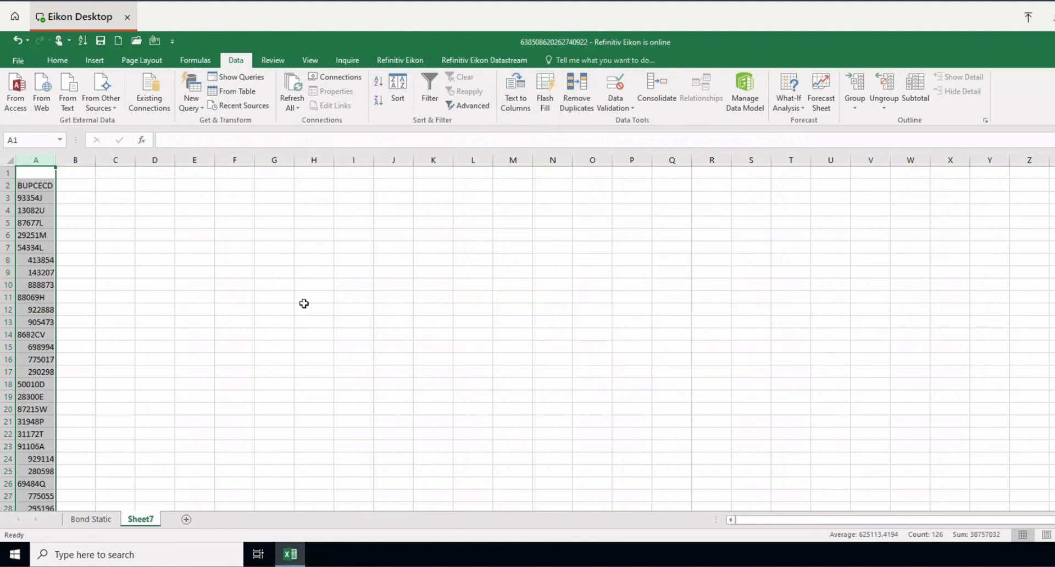
click(259, 292)
click(16, 174)
key(ctrl+minus)
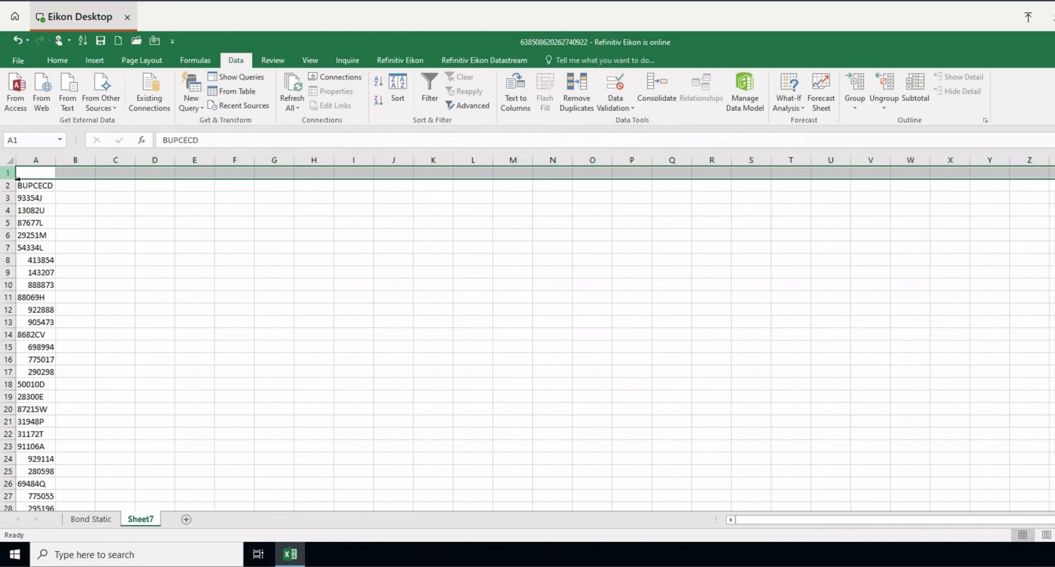
click(75, 188)
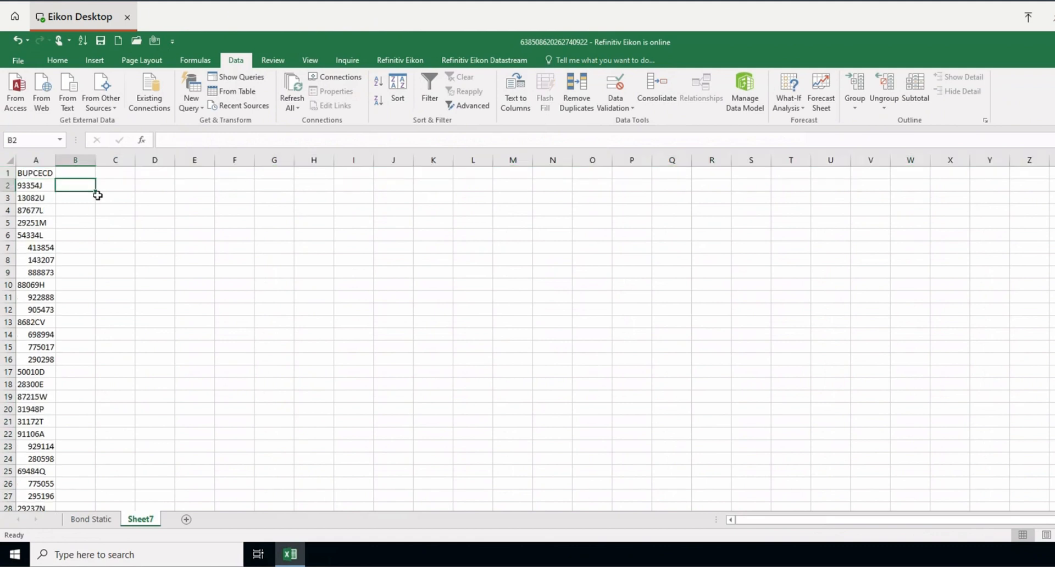
Step: Look through the unique parent equity codes listed under BUPCECD
key(ctrl+Home)
drag(43, 191, 19, 506)
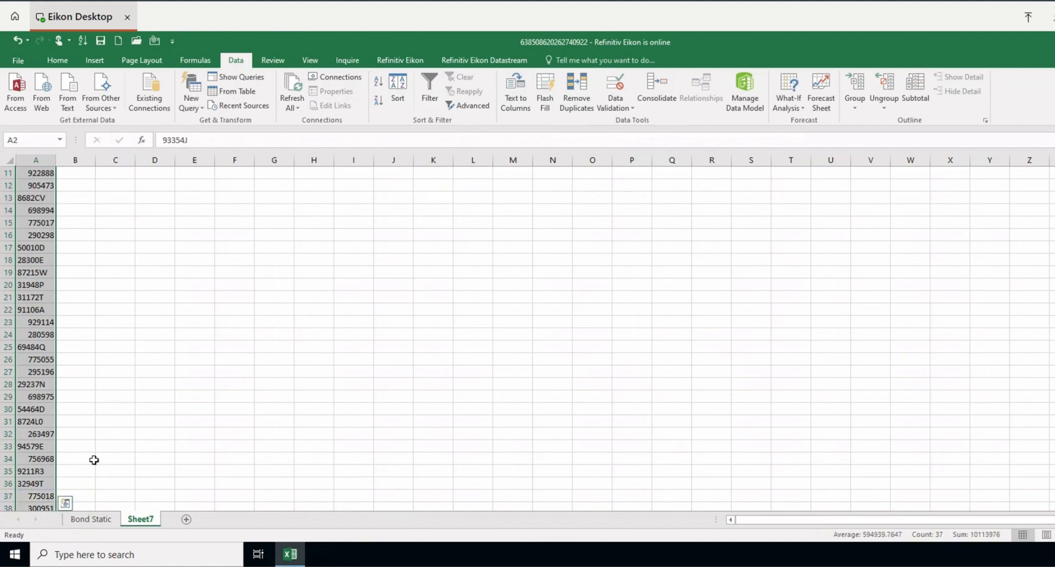
scroll(116, 431, up, 3)
click(112, 214)
scroll(110, 226, up, 1)
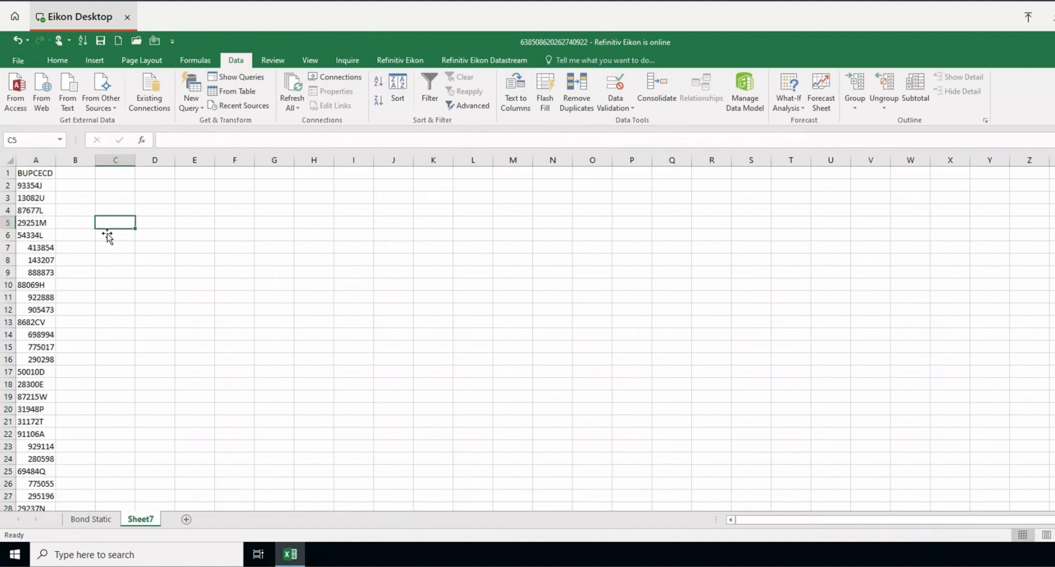
click(47, 174)
click(91, 519)
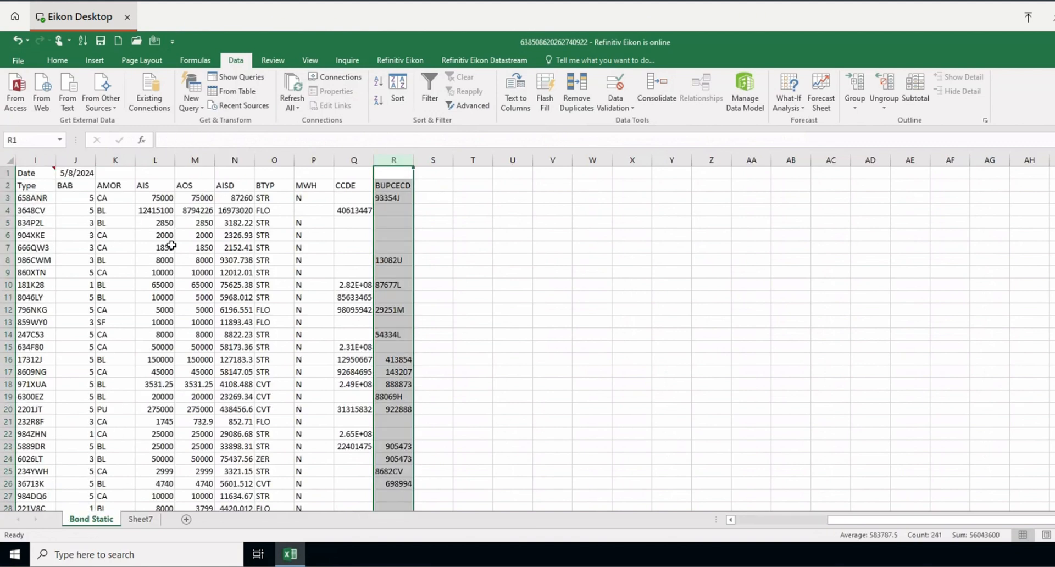
click(40, 198)
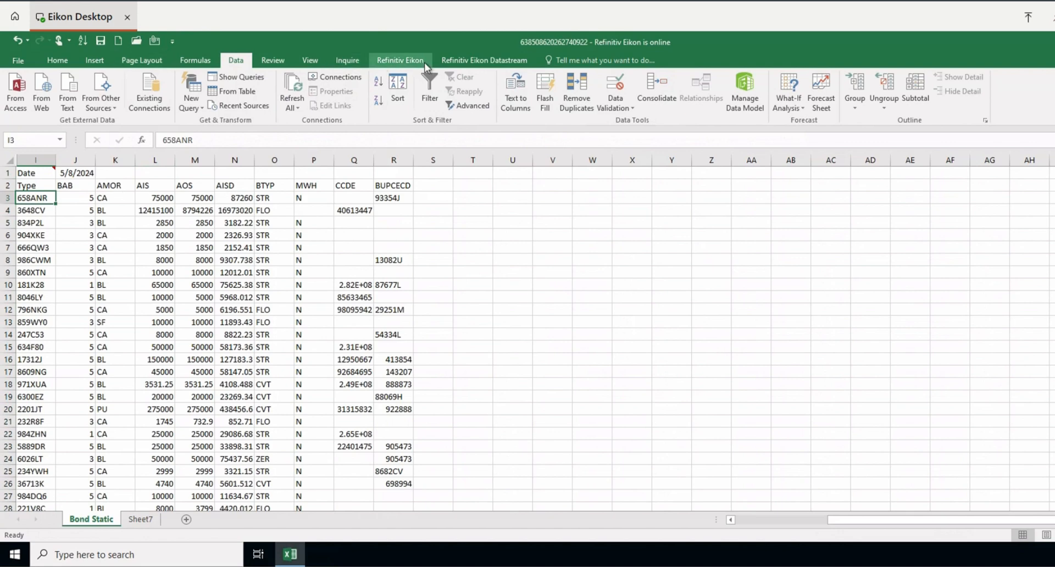
click(484, 60)
click(34, 77)
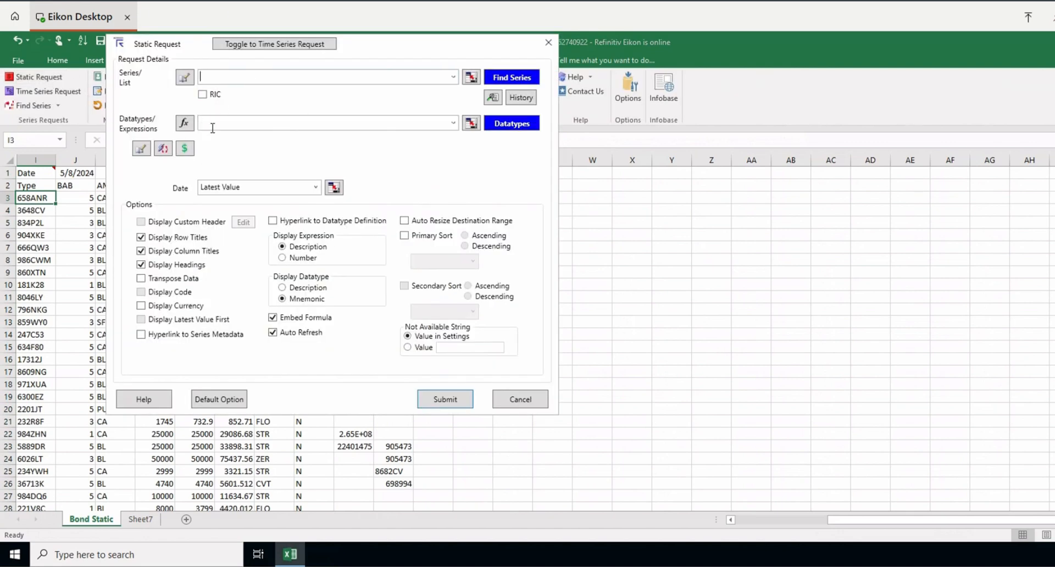
click(548, 43)
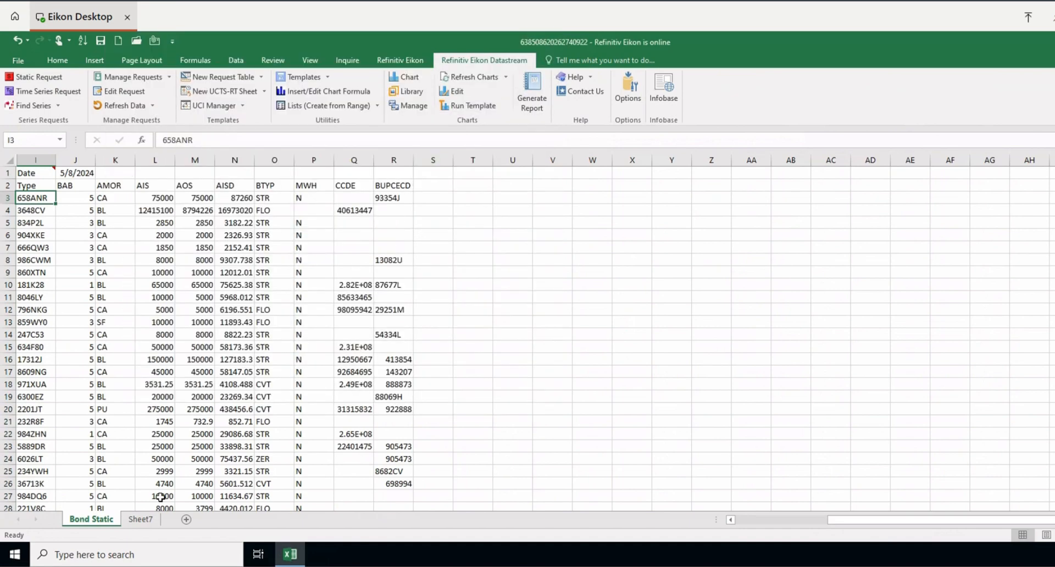
Step: Start a yearly time series request on Sheet7, using the parent equity codes in A2:A126 as the series list
click(140, 520)
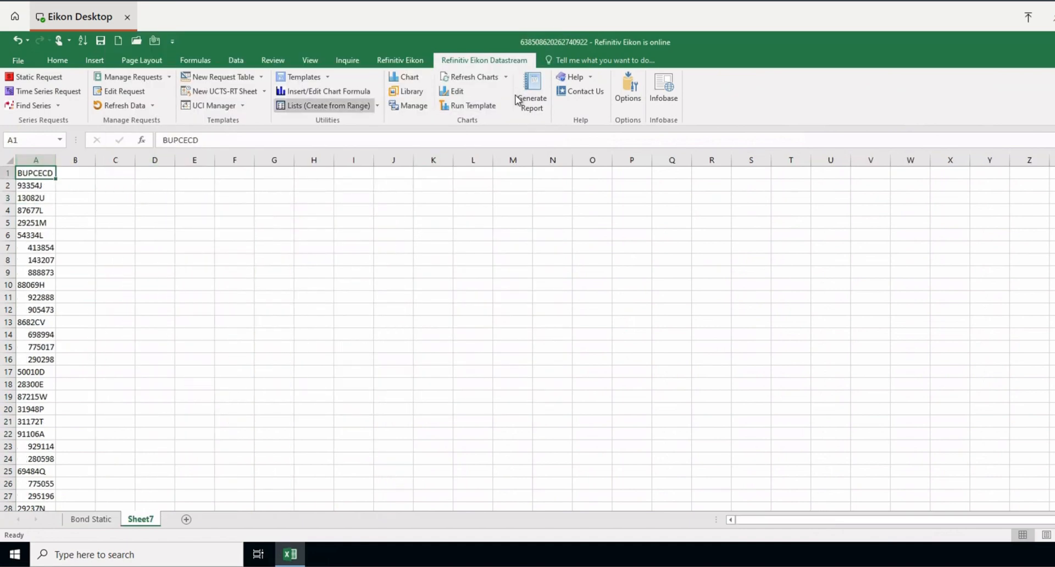
click(58, 93)
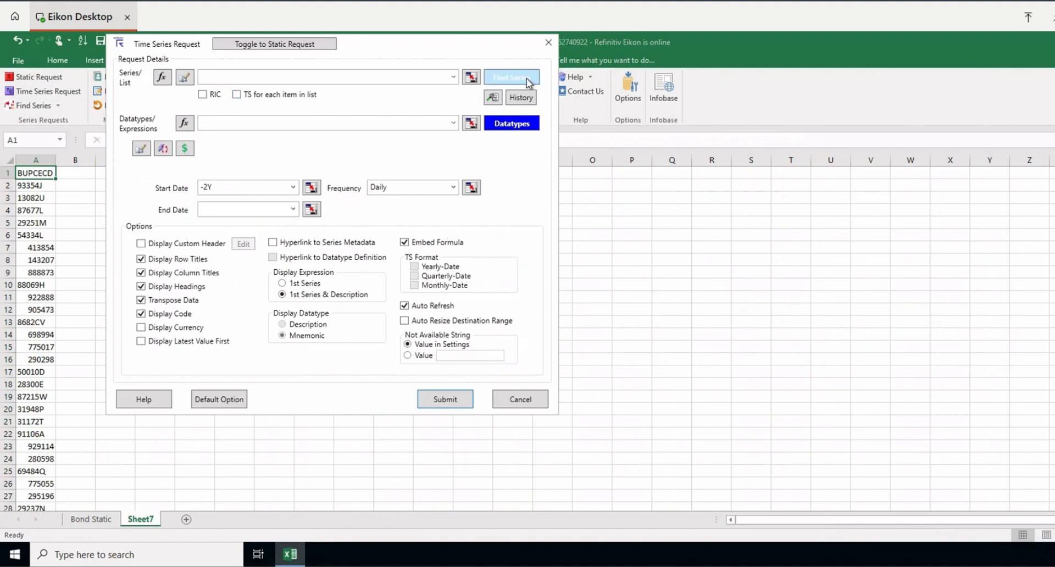
click(471, 77)
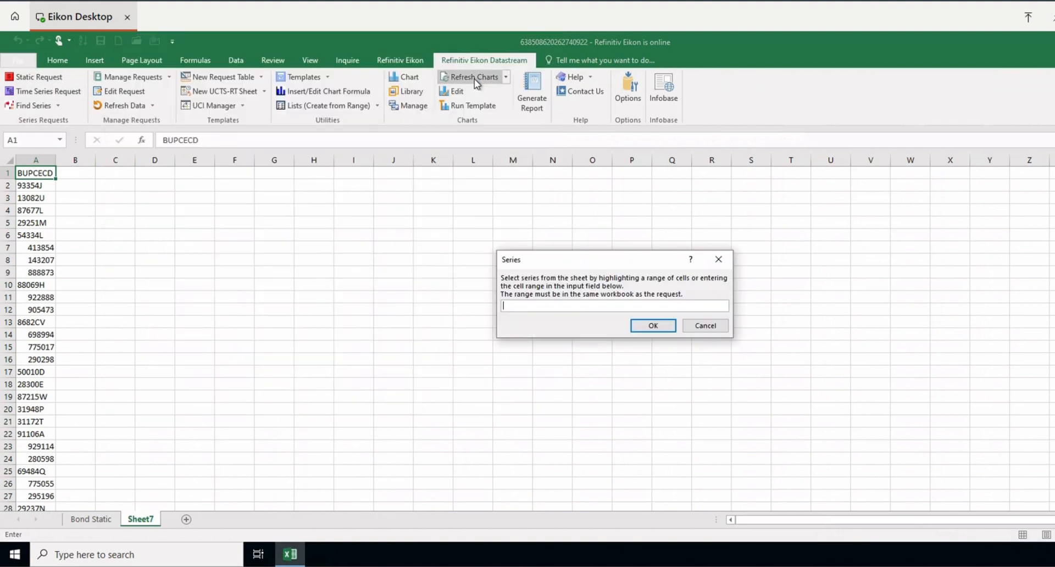
click(32, 190)
key(ctrl+shift+Down)
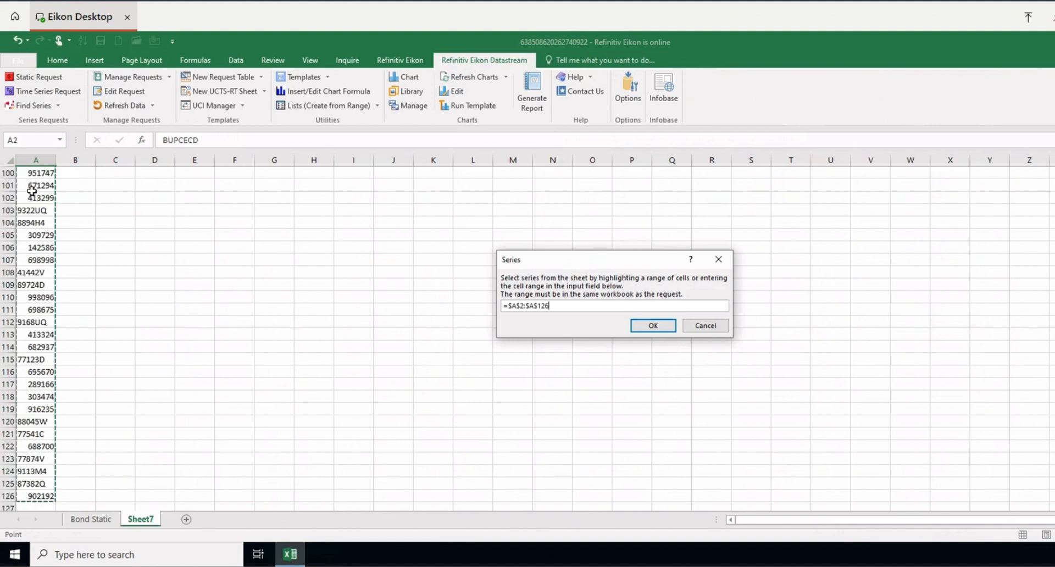
key(Return)
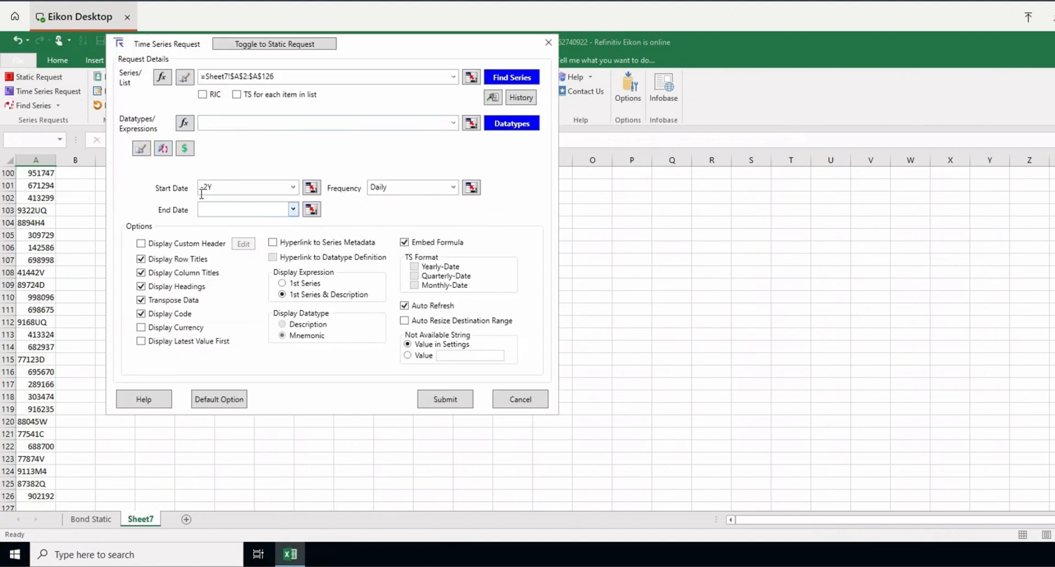
click(453, 187)
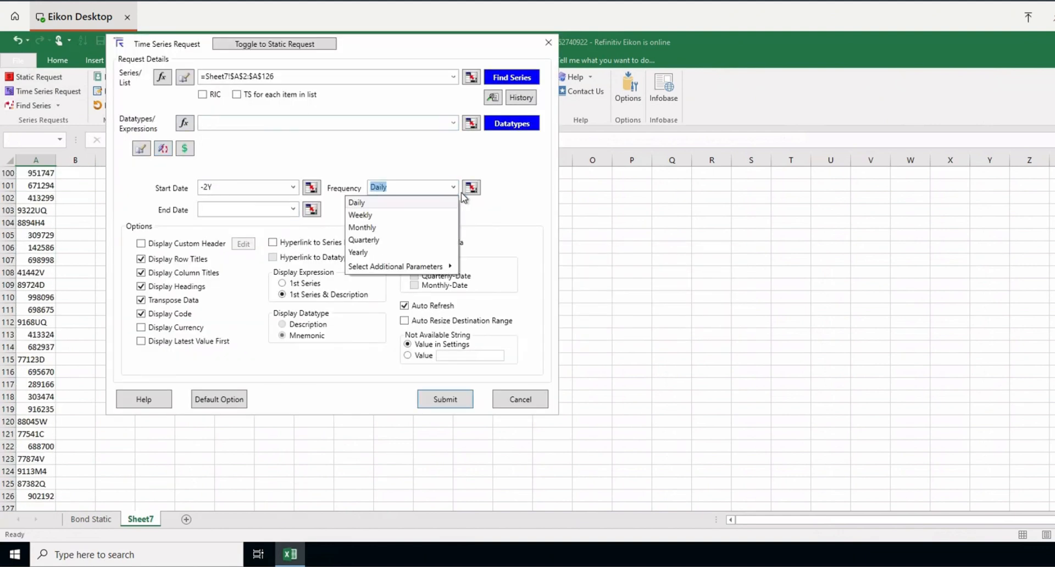
click(379, 253)
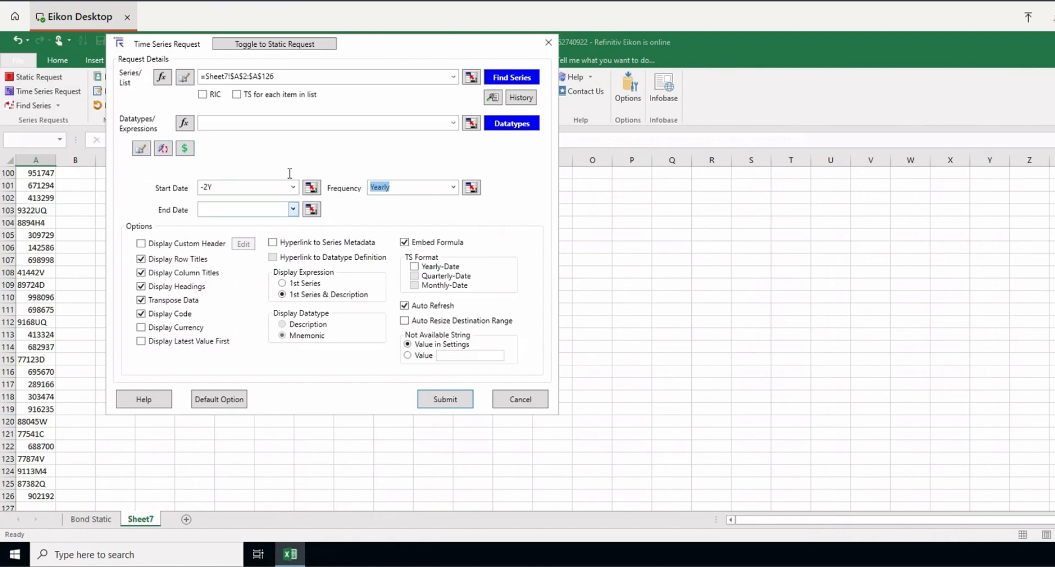
Step: Filter the datatypes to Worldscope under Equities and add Cash (WC02003) to the time series request
click(505, 127)
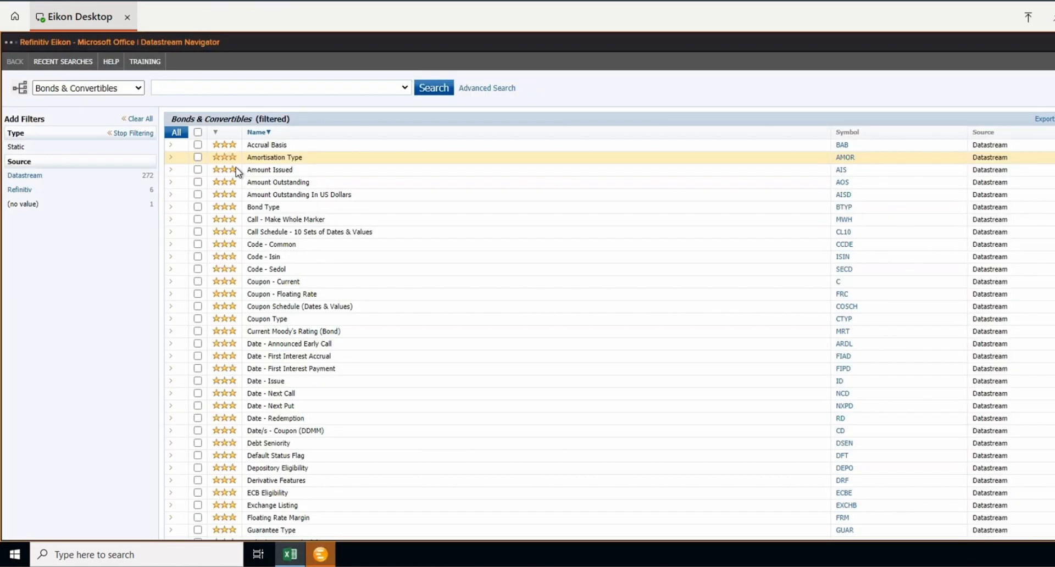
click(114, 88)
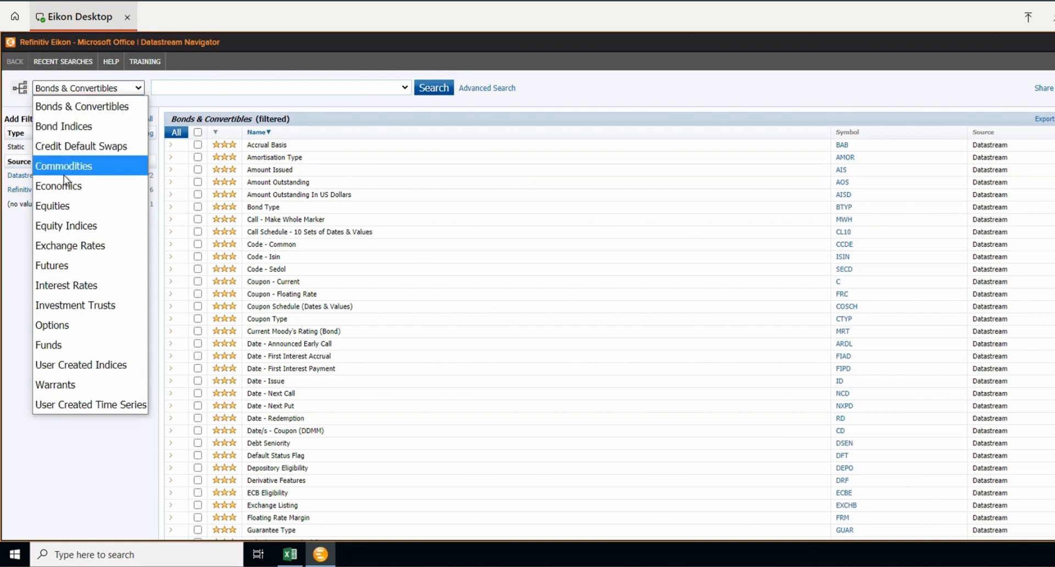
click(65, 207)
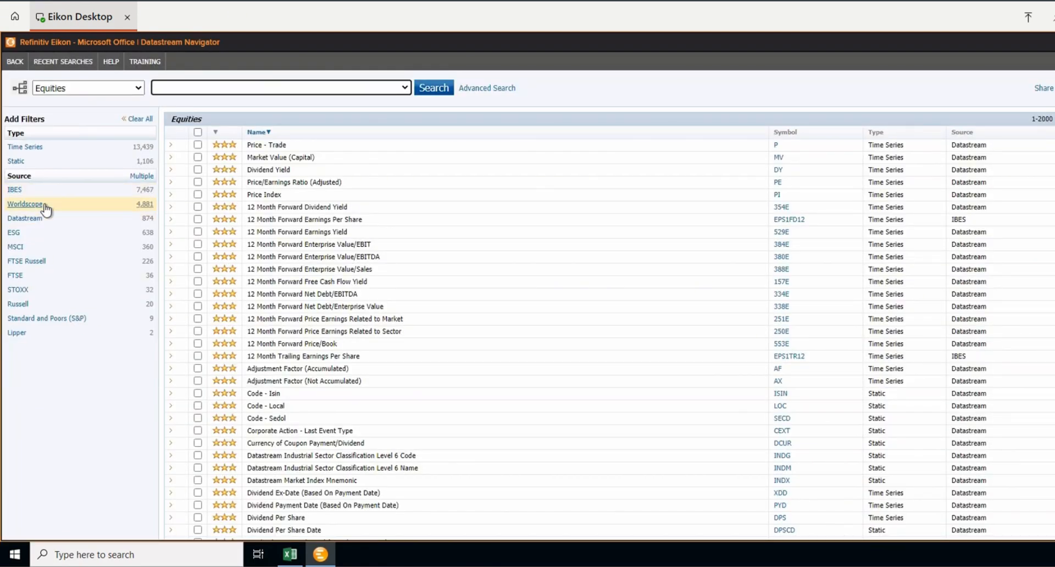
click(40, 203)
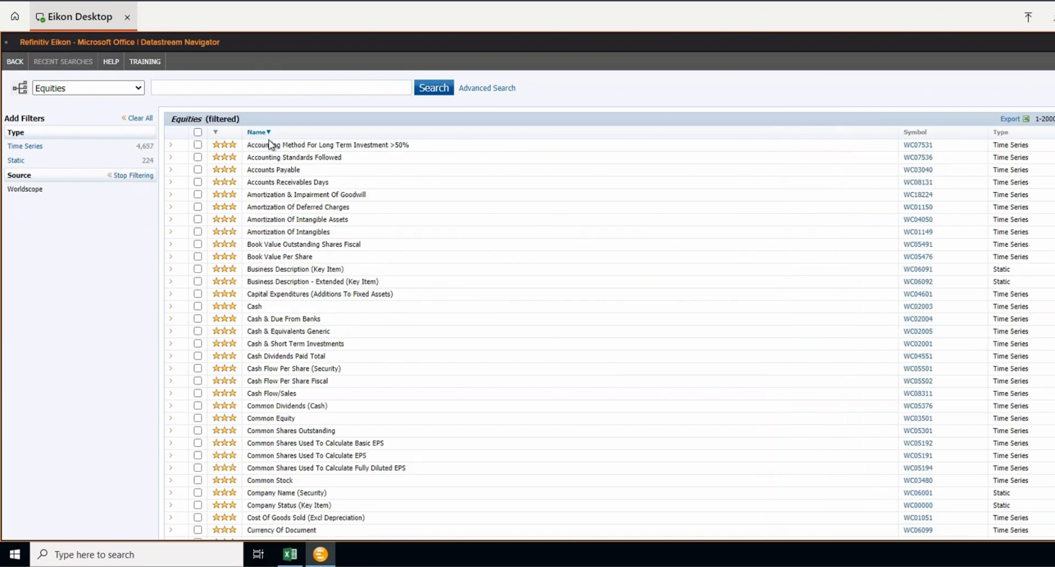
click(199, 307)
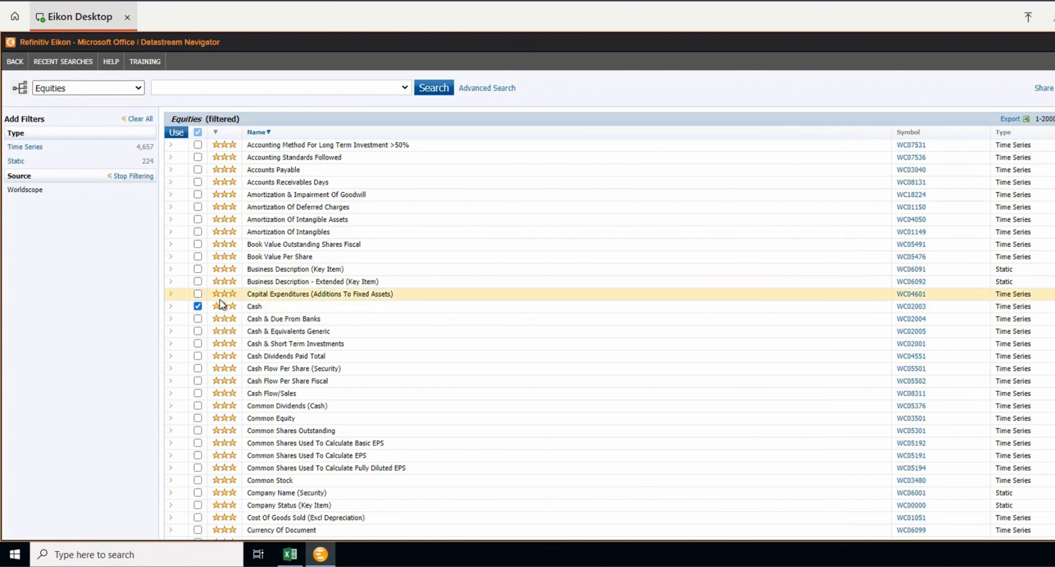
click(181, 133)
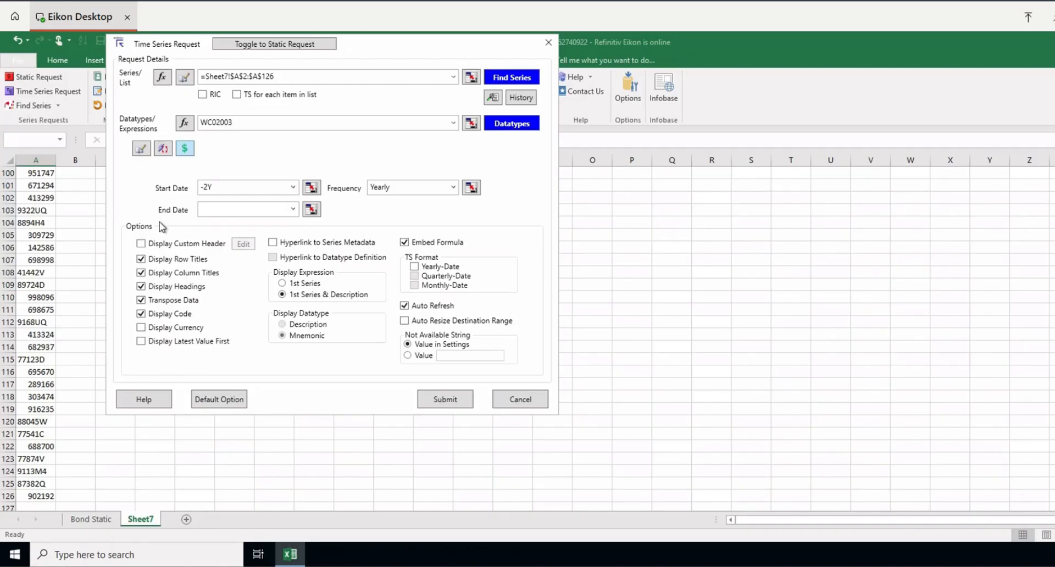
Step: Discard the time series request on Sheet7 without submitting it
click(259, 129)
click(260, 130)
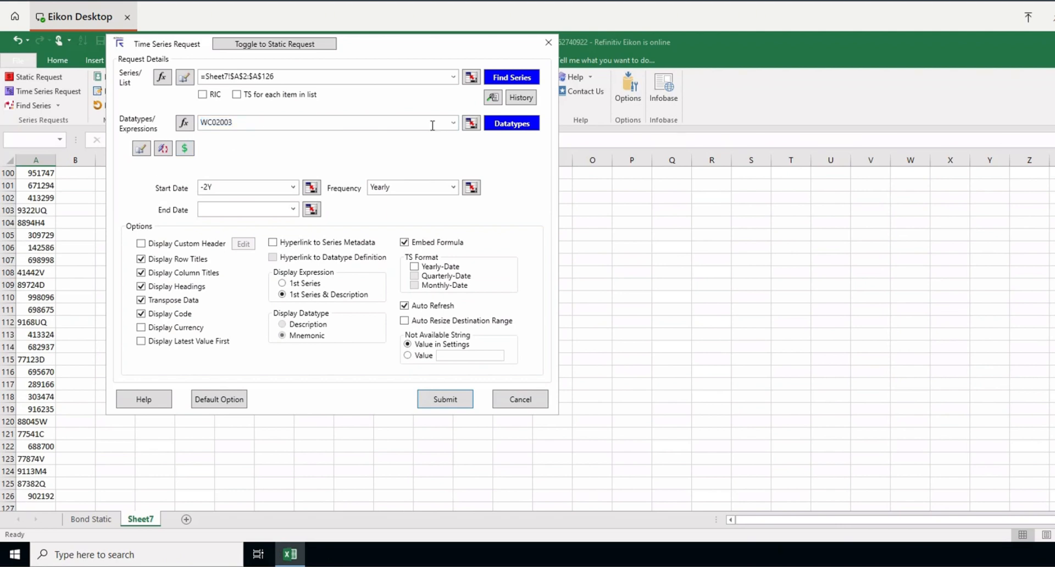
click(471, 123)
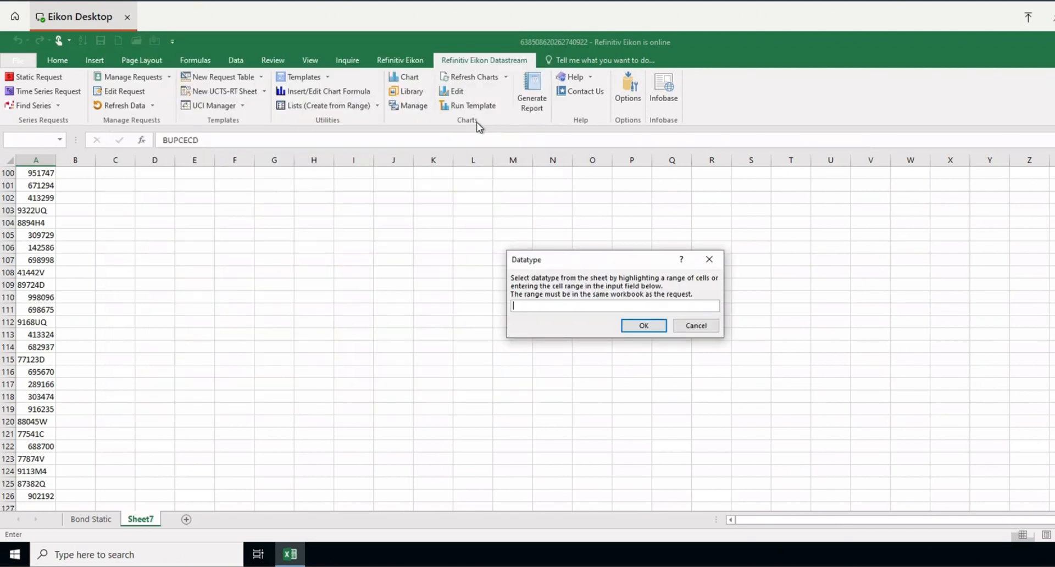
click(691, 325)
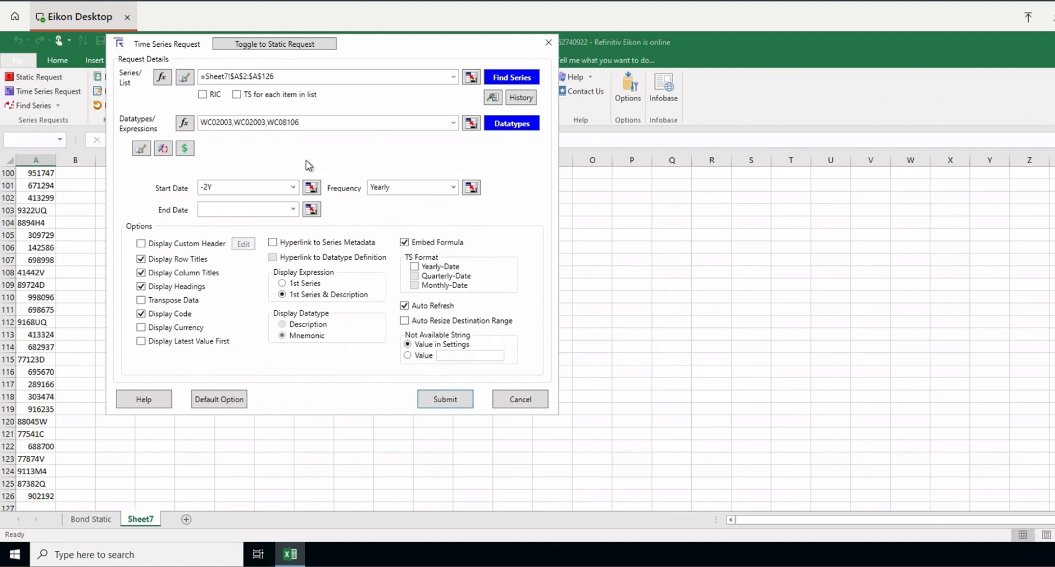
click(521, 399)
Step: Add a new sheet and start a time series request for the Sheet7 code list, opening its datatype search
click(186, 519)
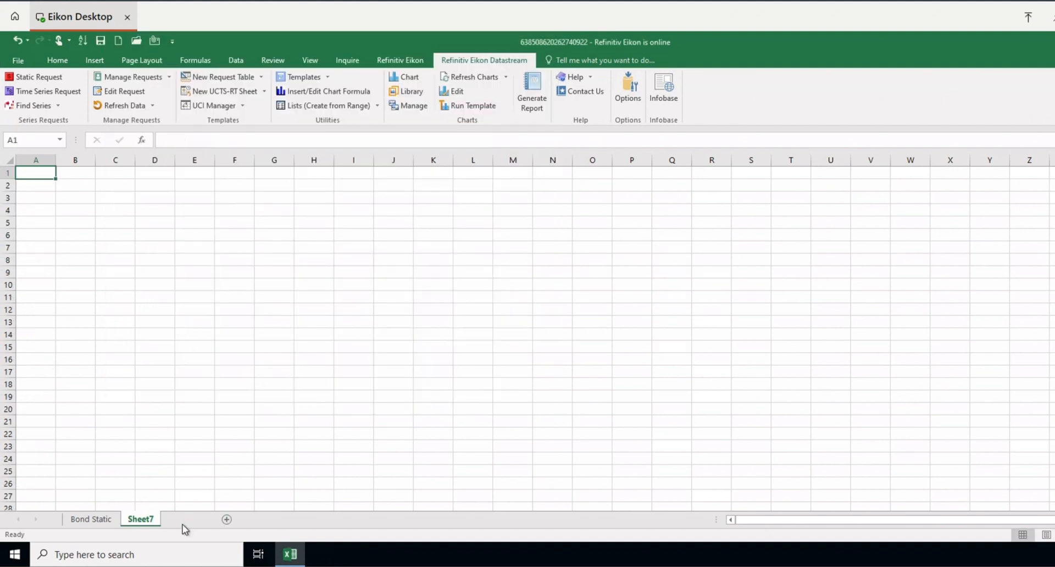
click(34, 77)
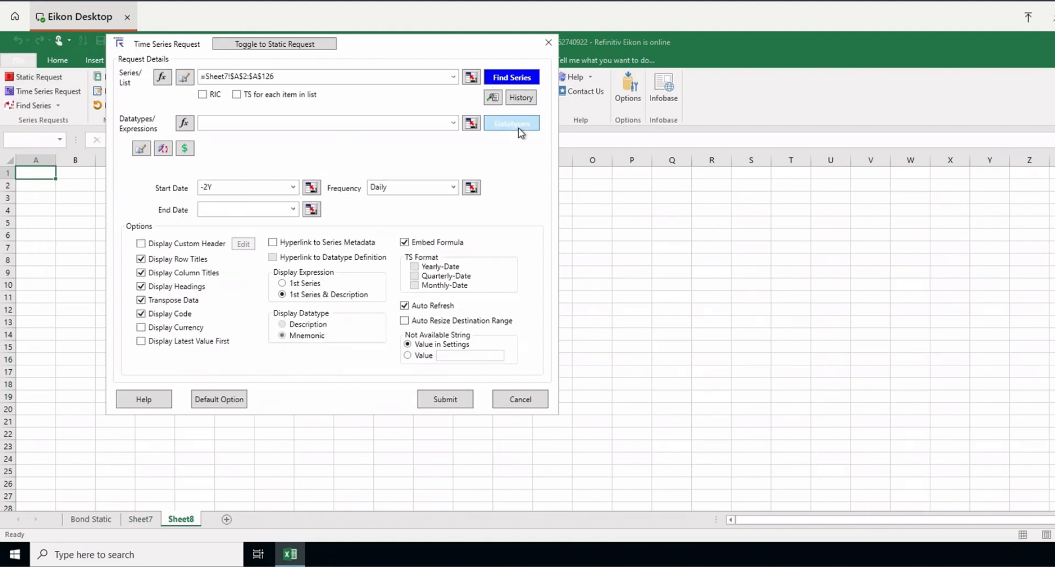
click(519, 127)
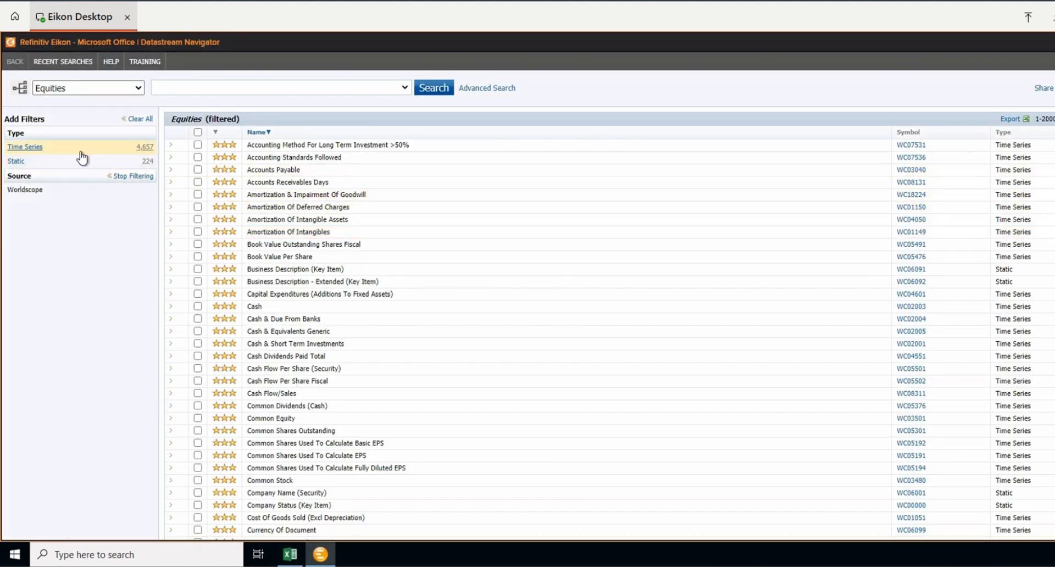
Step: Select the Worldscope datatypes Cash (WC02003) and Cash Flow/Sales (WC08311), and submit the request with Transpose Data turned off
click(83, 87)
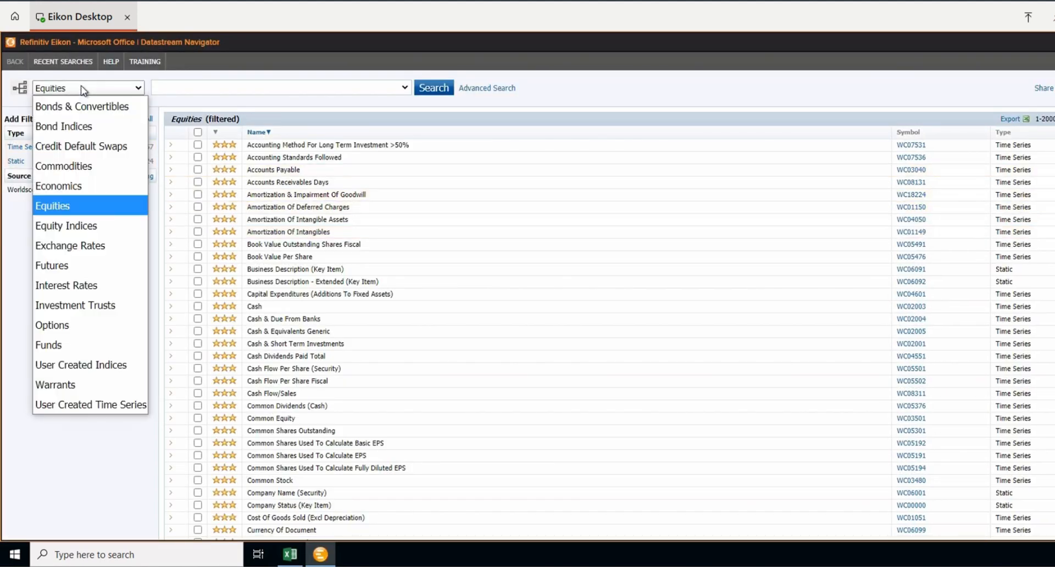
click(85, 91)
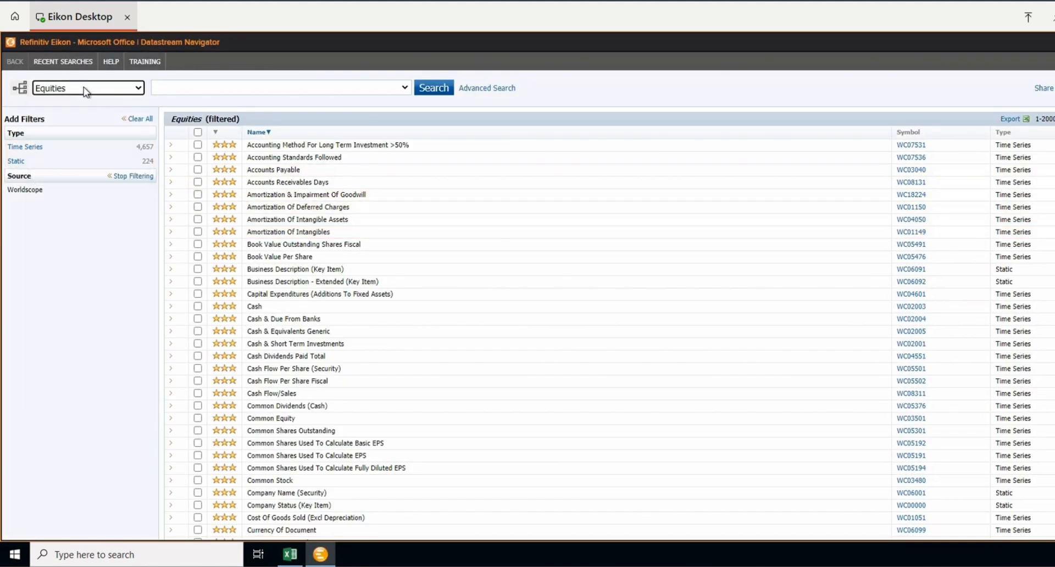
click(198, 307)
click(198, 394)
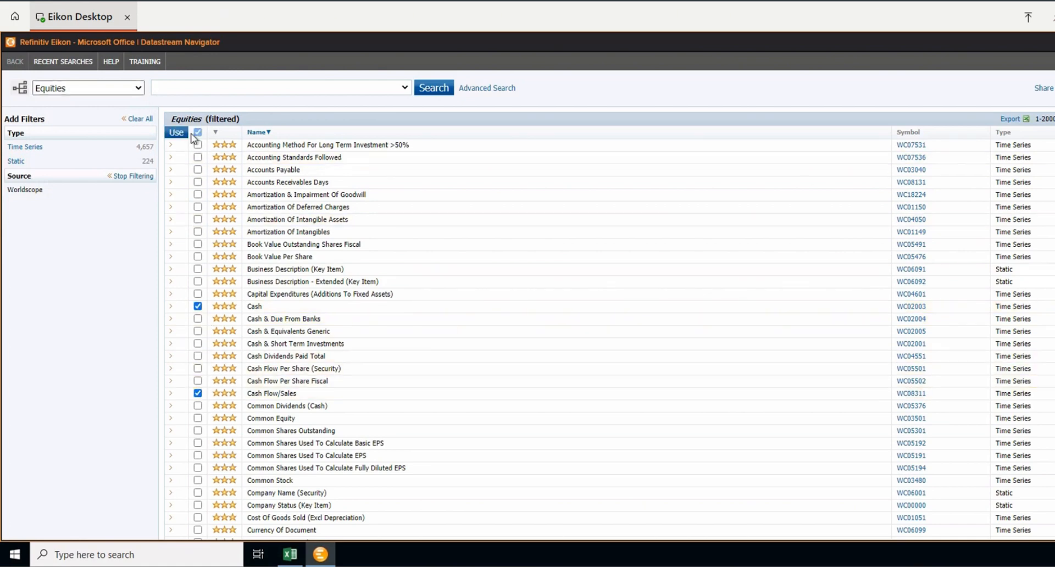
click(177, 132)
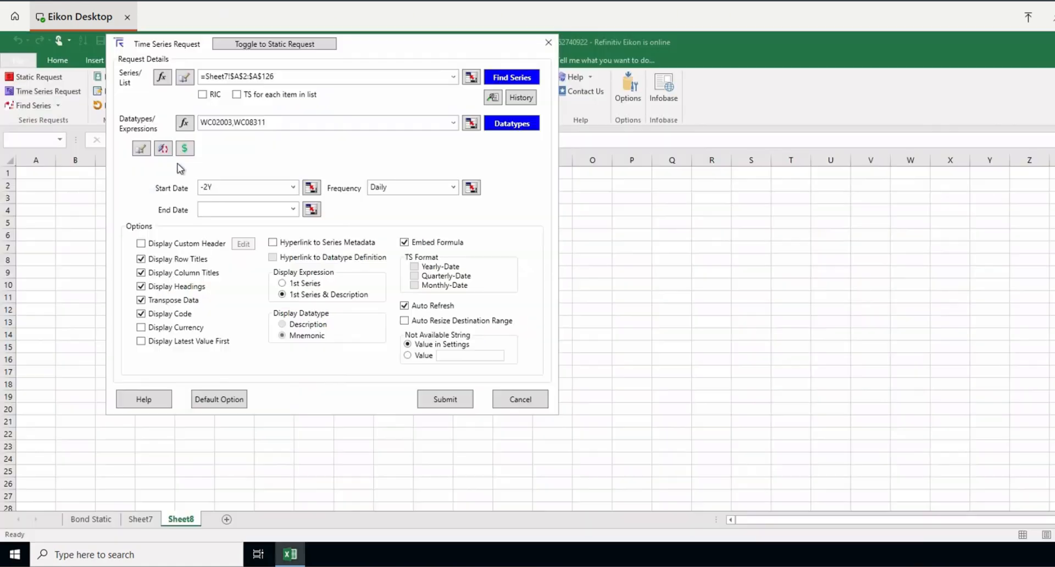
click(186, 300)
click(443, 400)
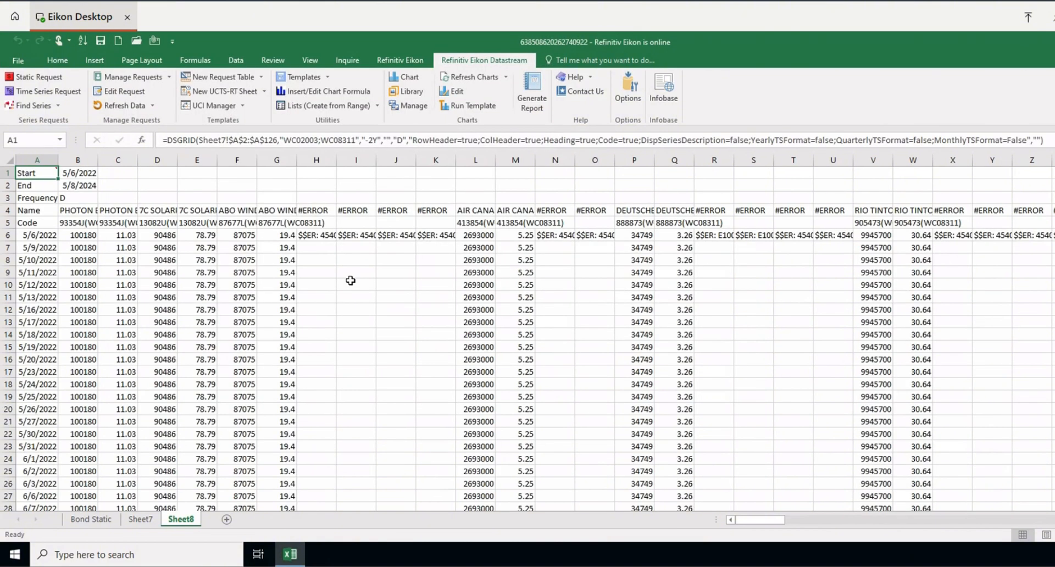
Step: Look along the company and datatype names in row 4 out to column AC and back to column A
click(87, 226)
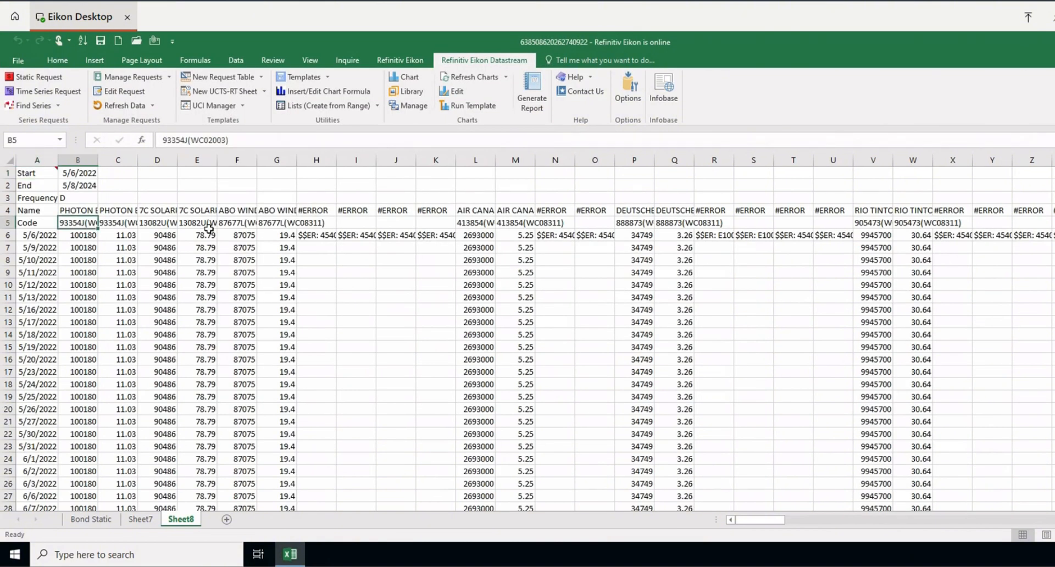
key(Right)
key(Right)
key(Right)
key(Up)
key(Left)
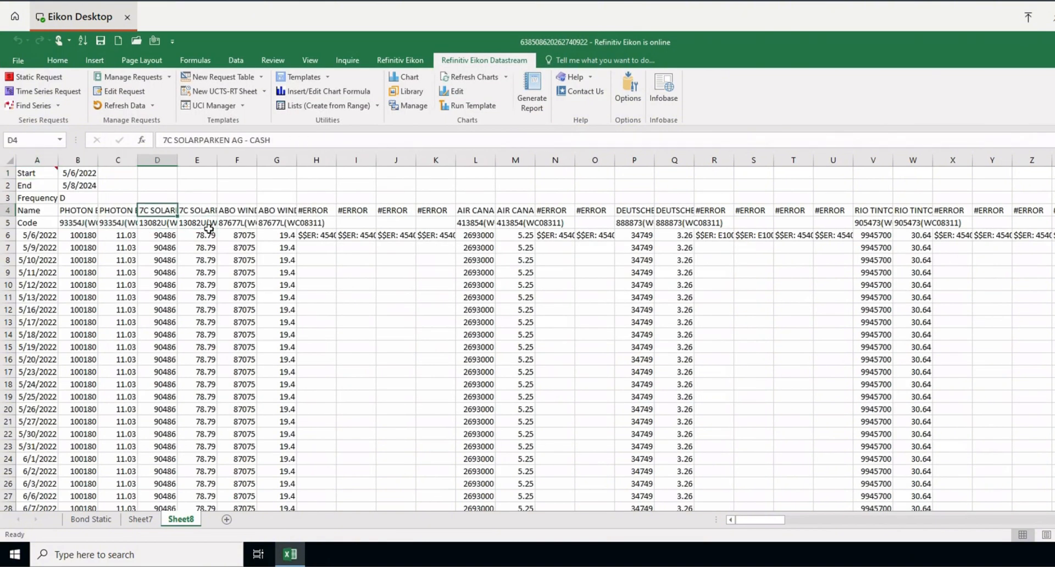
key(Right)
key(Right)
key(Right)
key(Right)
key(Right)
key(Right)
key(Right)
key(Right)
key(Right)
key(Right)
key(Right)
key(Right)
key(Right)
key(Right)
key(Right)
key(Right)
key(Right)
key(Right)
key(Right)
key(Right)
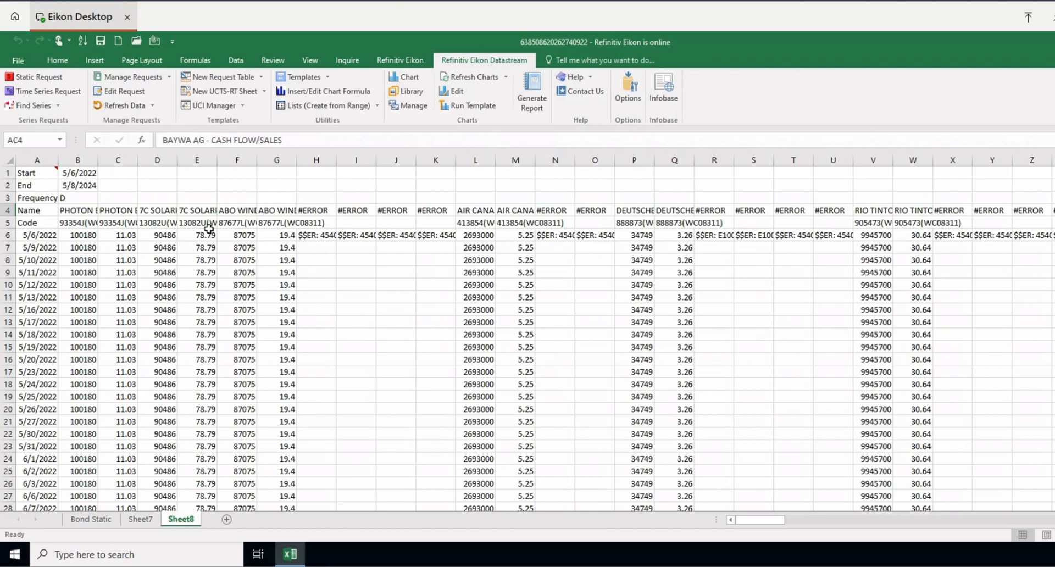
key(Left)
key(Left)
key(Left)
key(Left)
key(Left)
key(Left)
key(Left)
key(Left)
key(Left)
key(Left)
key(Left)
key(Left)
key(Left)
key(Left)
key(Left)
key(Left)
key(Left)
key(Left)
key(Left)
key(Left)
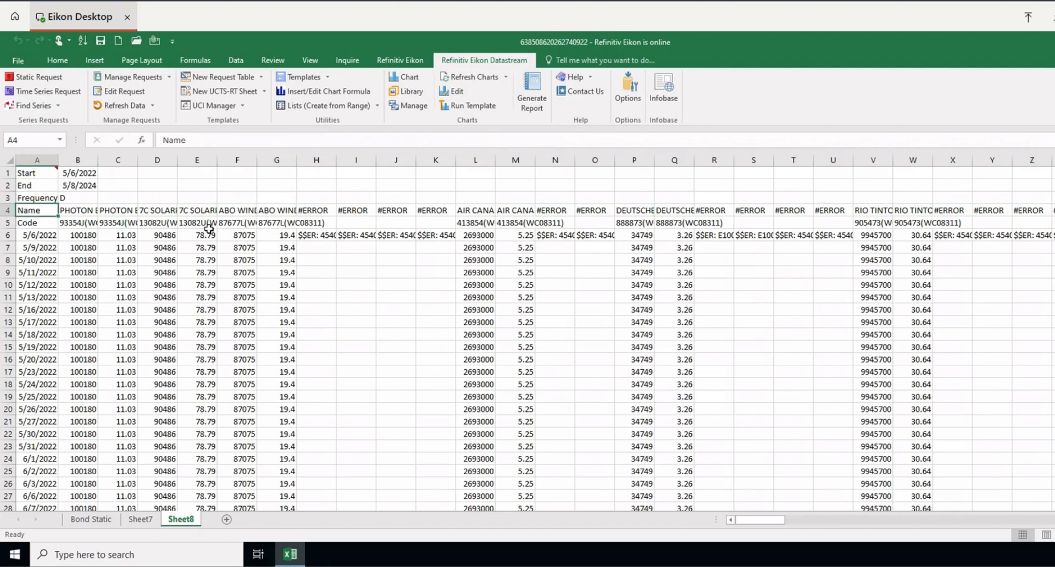
Step: Compare the name and code headings of the Cash and Cash Flow/Sales columns for the first companies
key(Right)
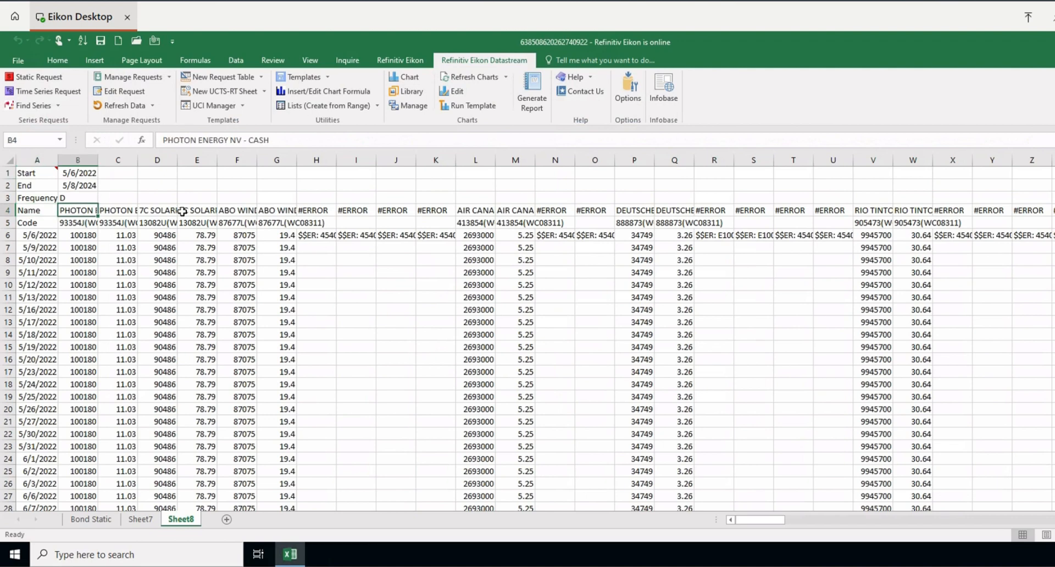
key(Right)
key(Left)
key(Right)
key(Right)
key(Right)
key(Right)
key(Left)
key(Left)
key(Left)
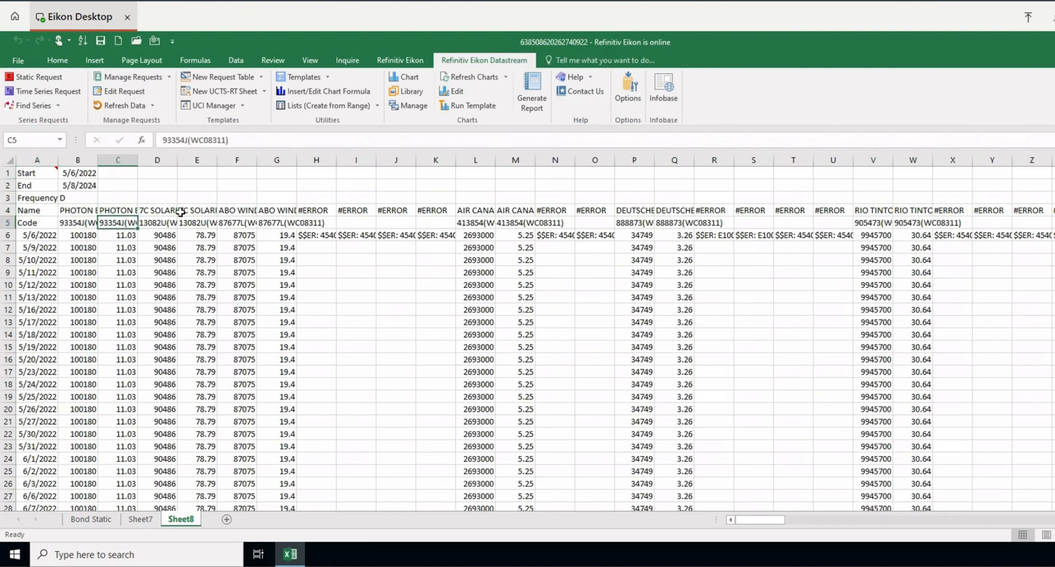
key(Left)
key(Right)
key(Left)
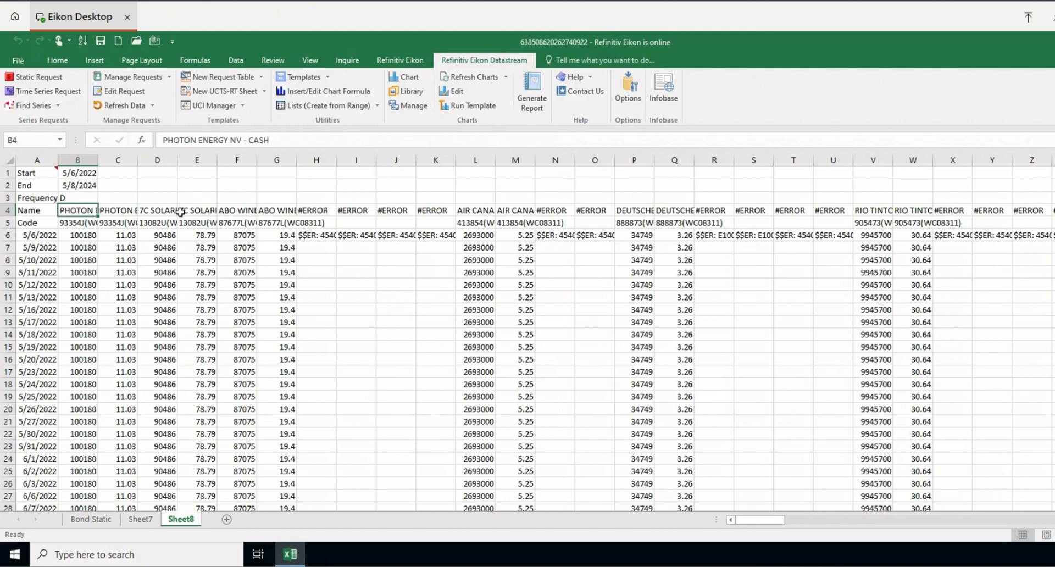
key(Right)
key(Left)
key(Down)
key(Down)
key(Left)
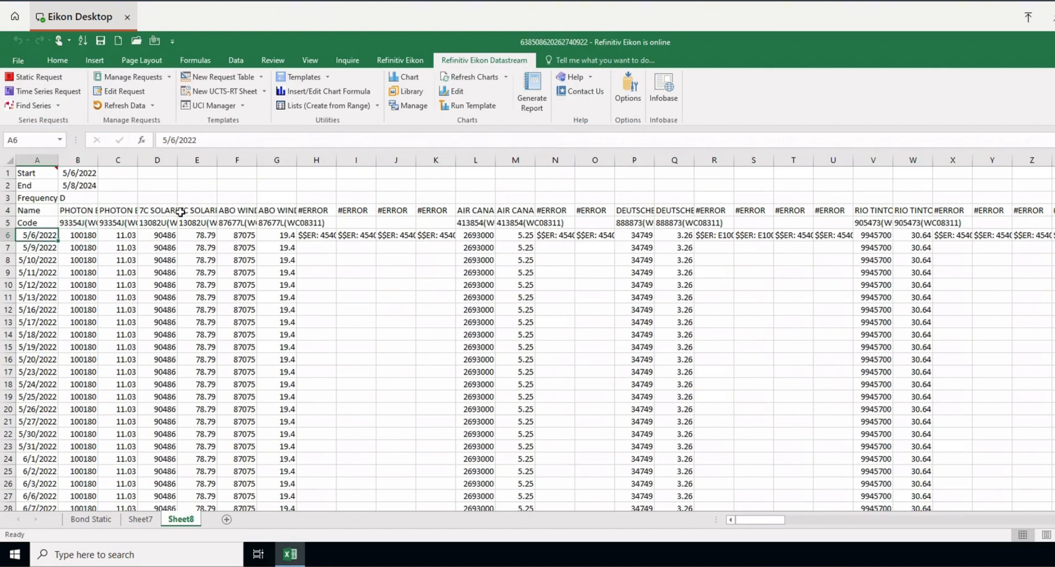
Step: Examine the daily Cash values in column B down to the last date and return to the top
key(Down)
key(Right)
key(Down)
key(Down)
key(Down)
key(Down)
key(Down)
key(Down)
key(Down)
key(Down)
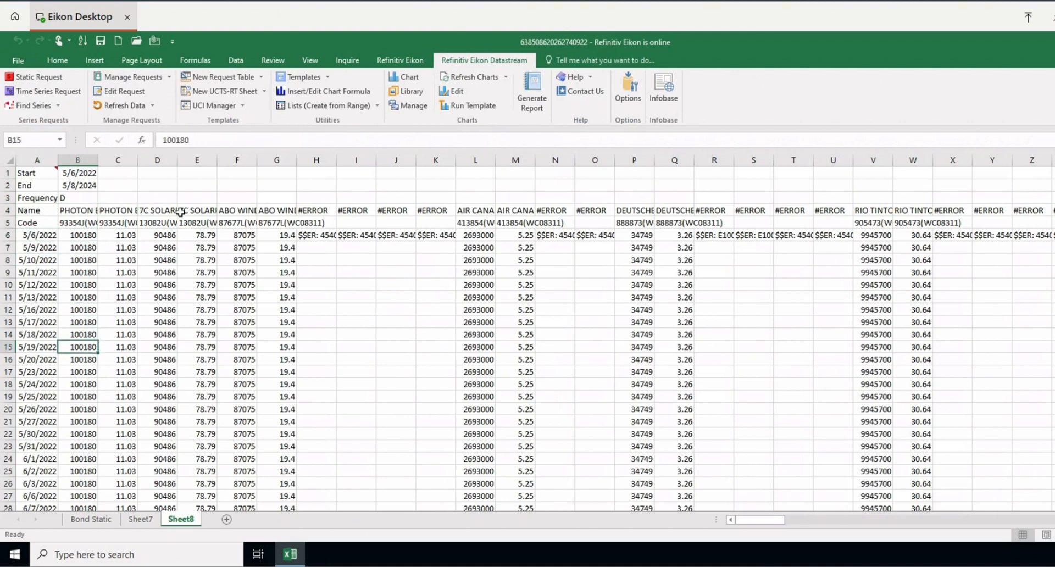
key(ctrl+Down)
key(ctrl+Up)
key(ctrl+Up)
key(ctrl+Up)
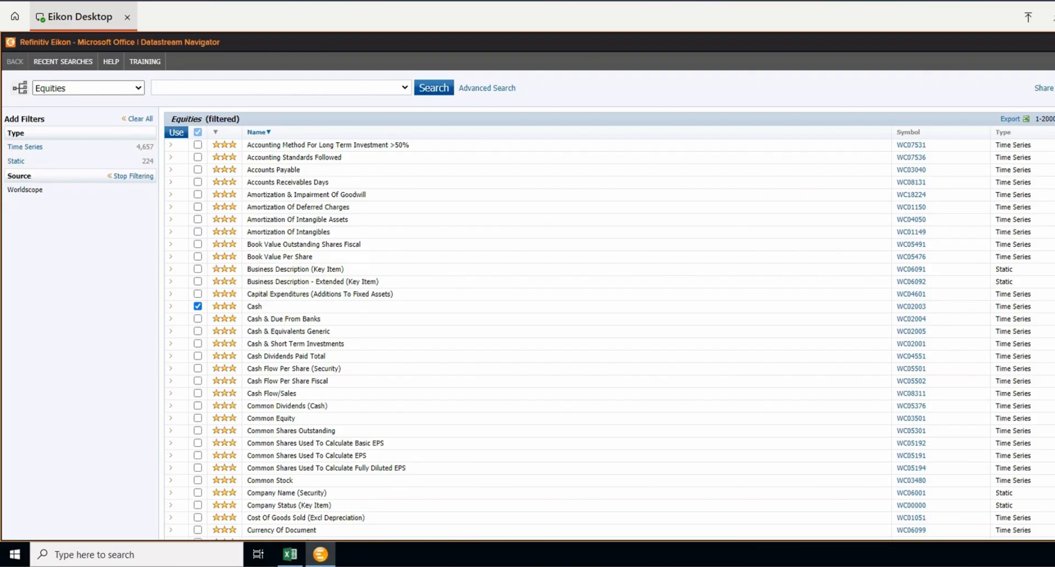
Step: Use the Cash (WC02003) datatype, turn on Transpose Data, set the frequency to Yearly and submit the time series request
click(175, 132)
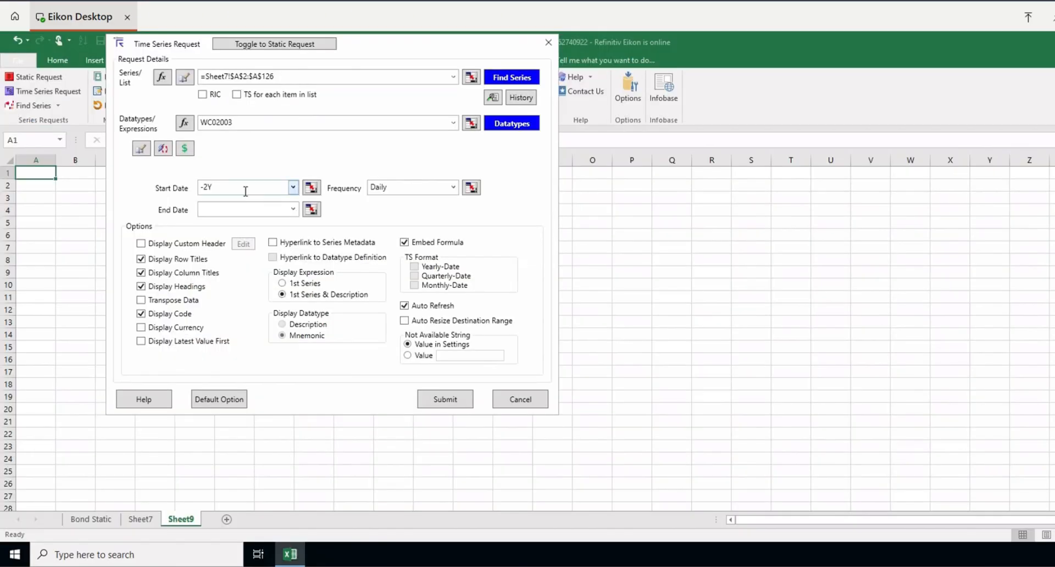
click(146, 302)
click(422, 193)
click(453, 188)
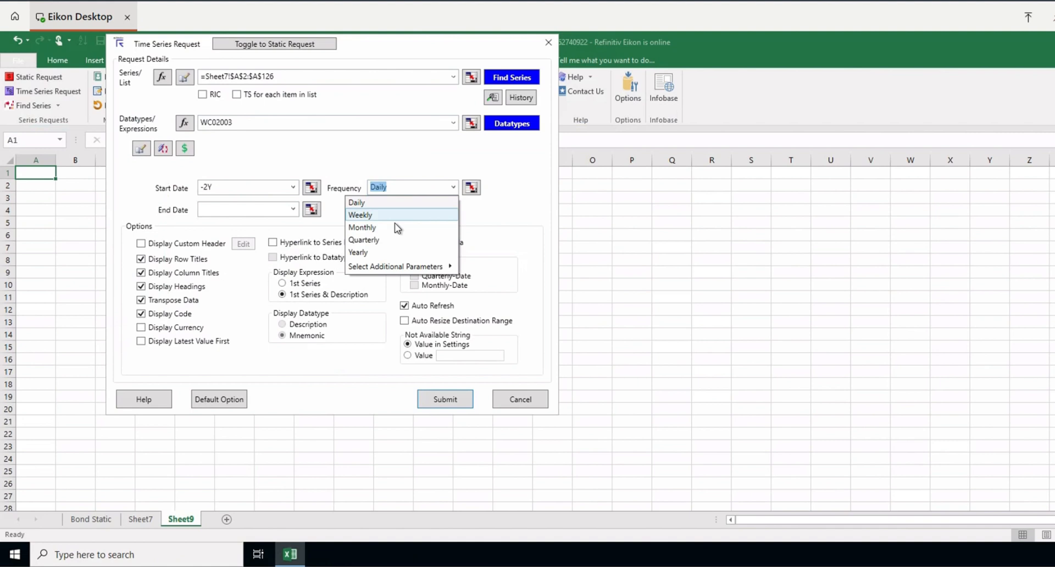
click(387, 250)
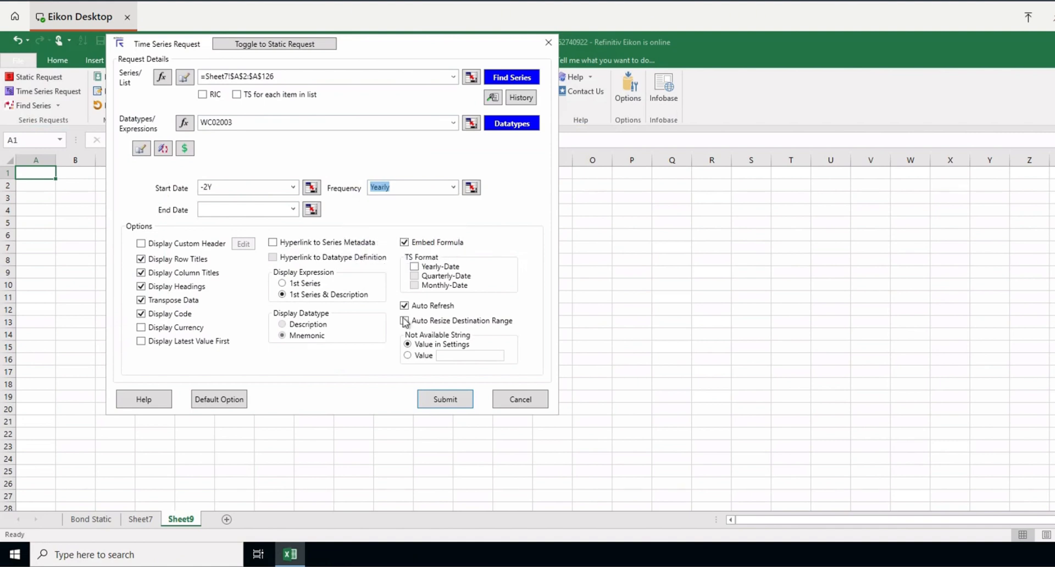
click(451, 410)
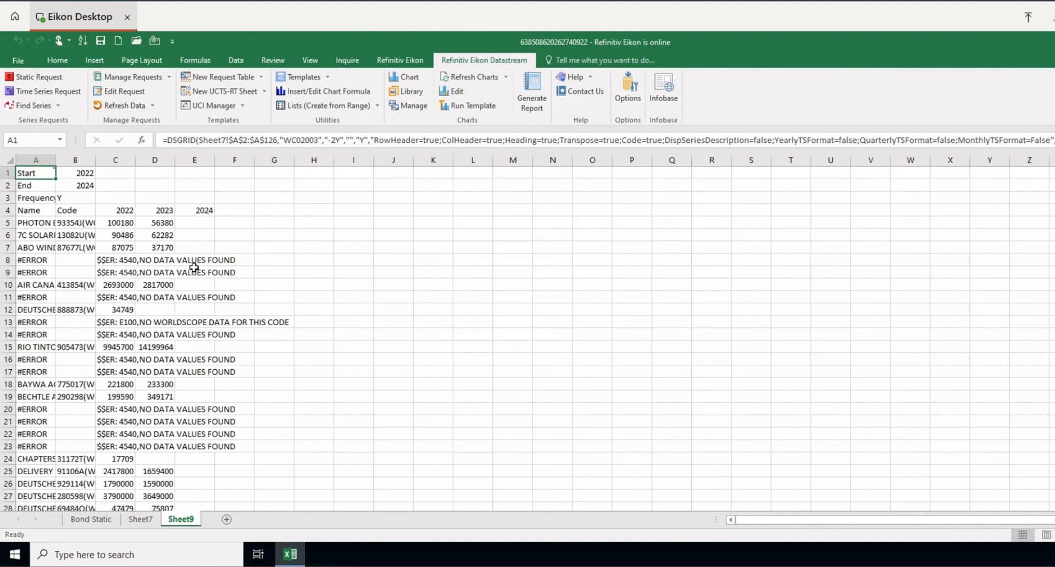
Step: Check the yearly column headings in row 4 and widen columns A and B to fit the company names and codes
click(92, 223)
click(126, 212)
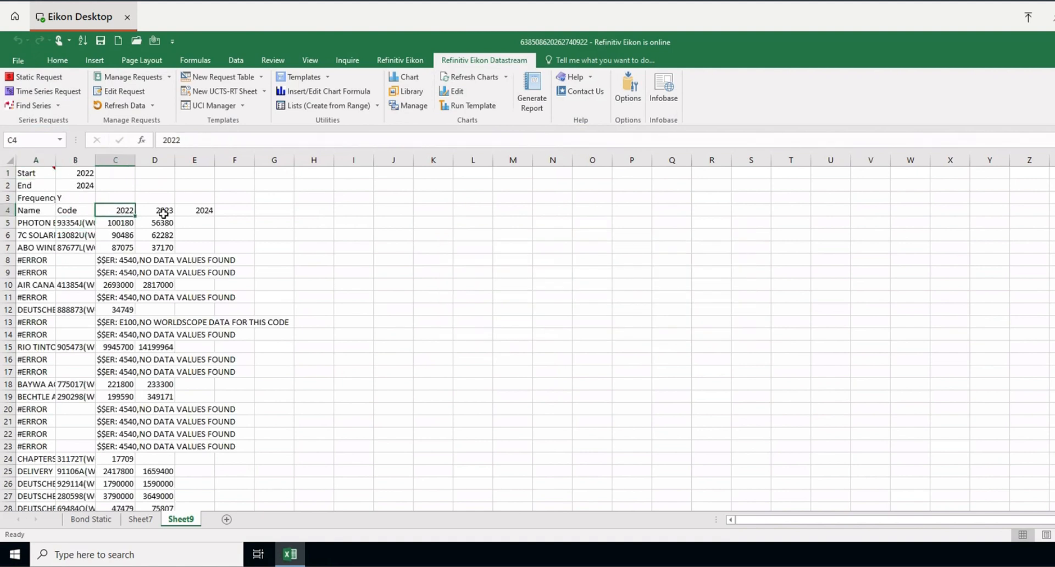
click(205, 210)
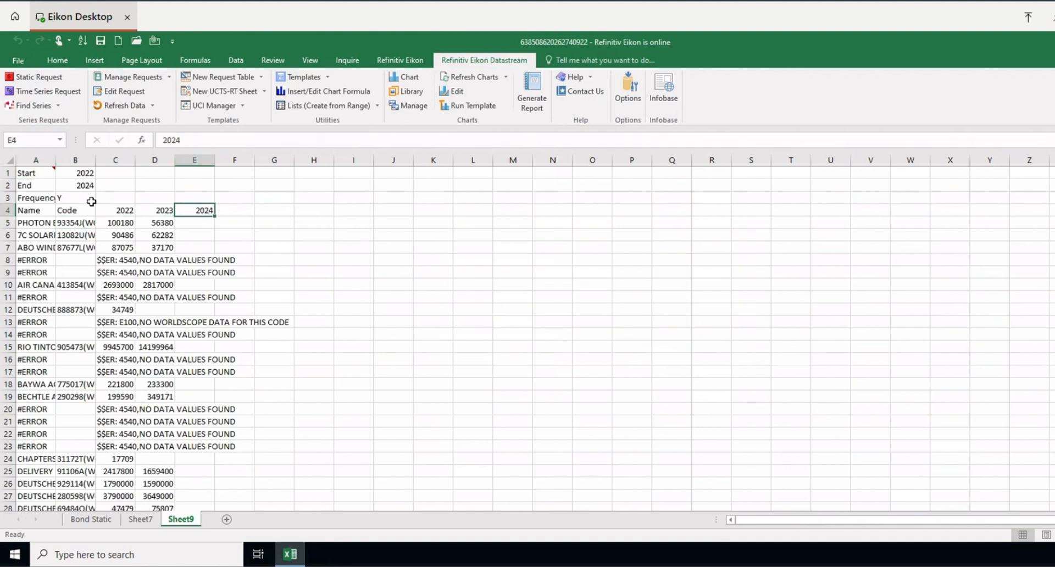
drag(56, 160, 102, 160)
click(41, 222)
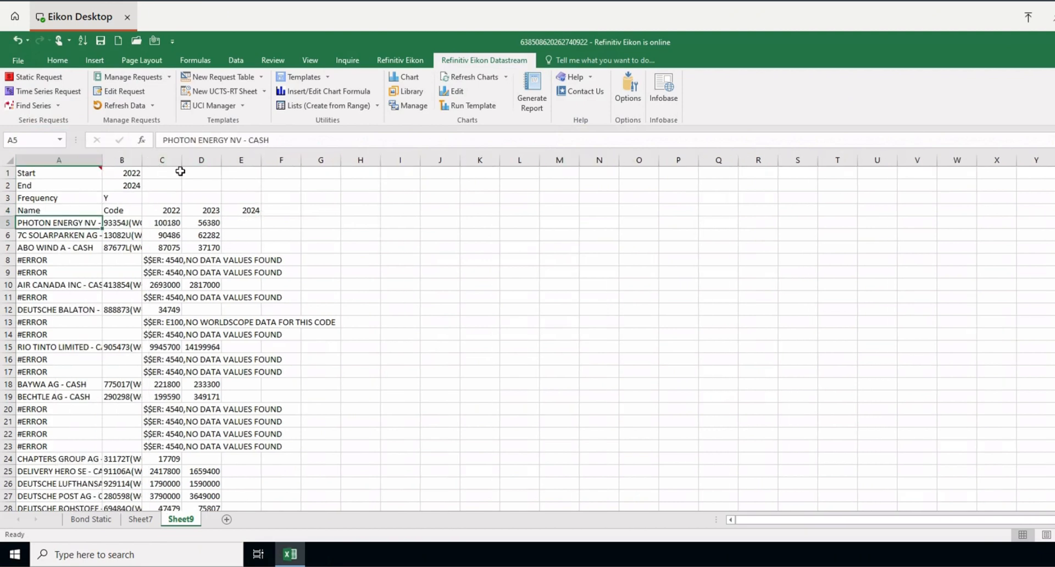
drag(141, 159, 203, 160)
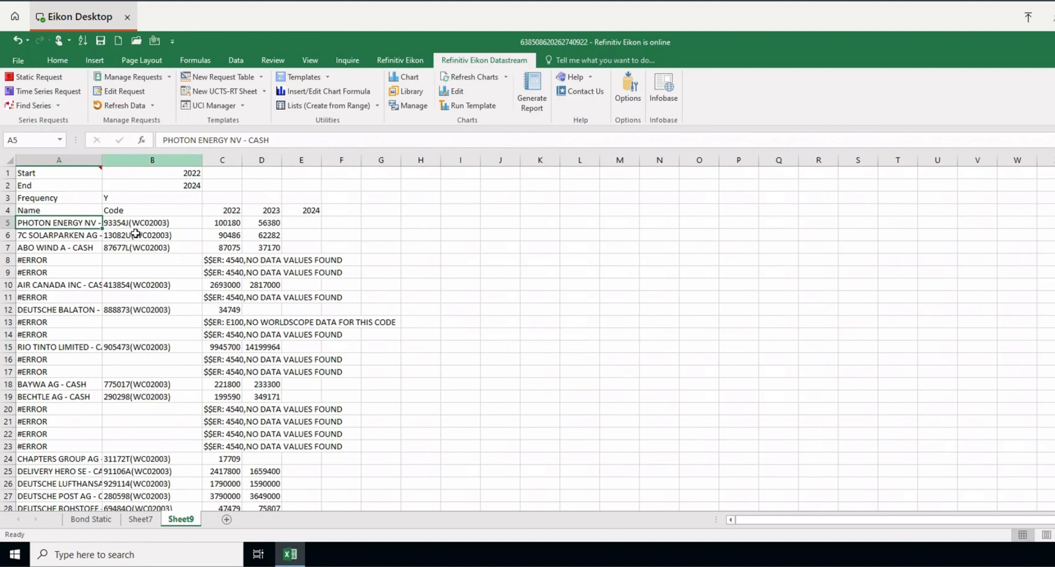
Step: Examine the equity codes in column B and the 2023 Cash cell for Chapters Group AG
key(Right)
key(Down)
key(Down)
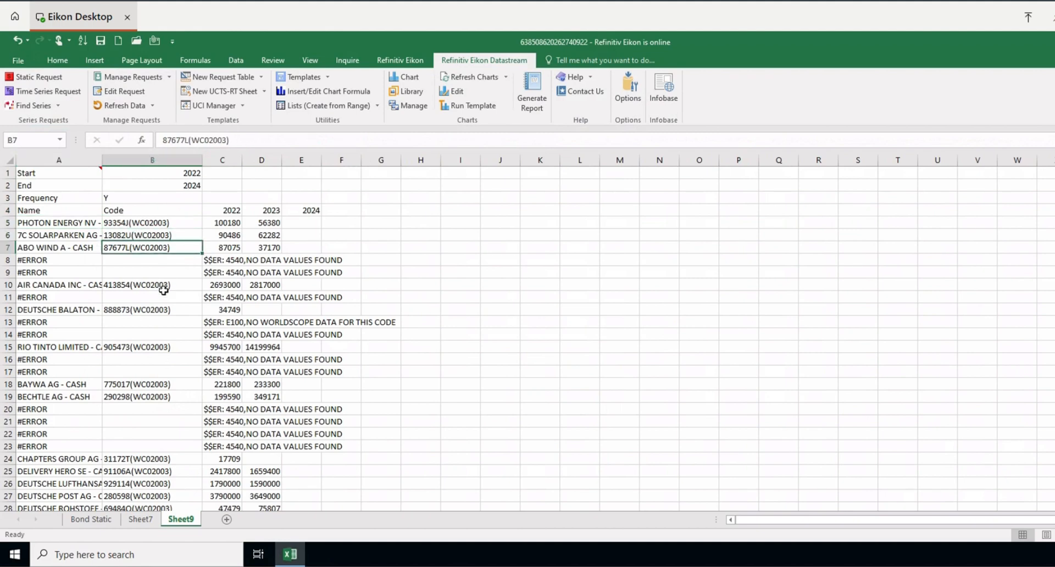
click(163, 289)
click(266, 460)
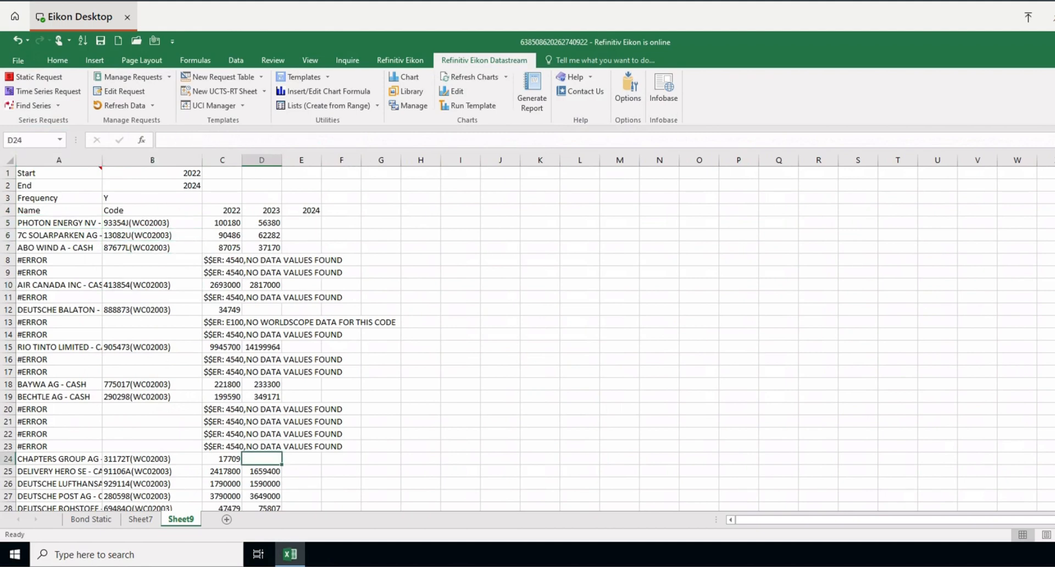
drag(1053, 190, 977, 226)
Step: Rename the sheet with the yearly Cash data as Cash and add a new sheet named Assets after it
double_click(176, 519)
text(Cs)
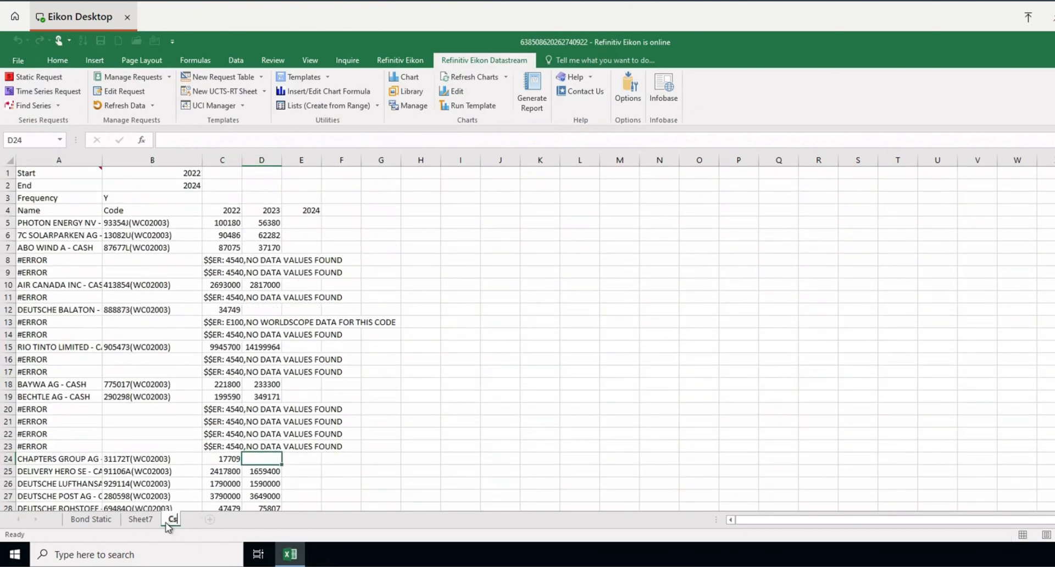
text(ash)
click(218, 522)
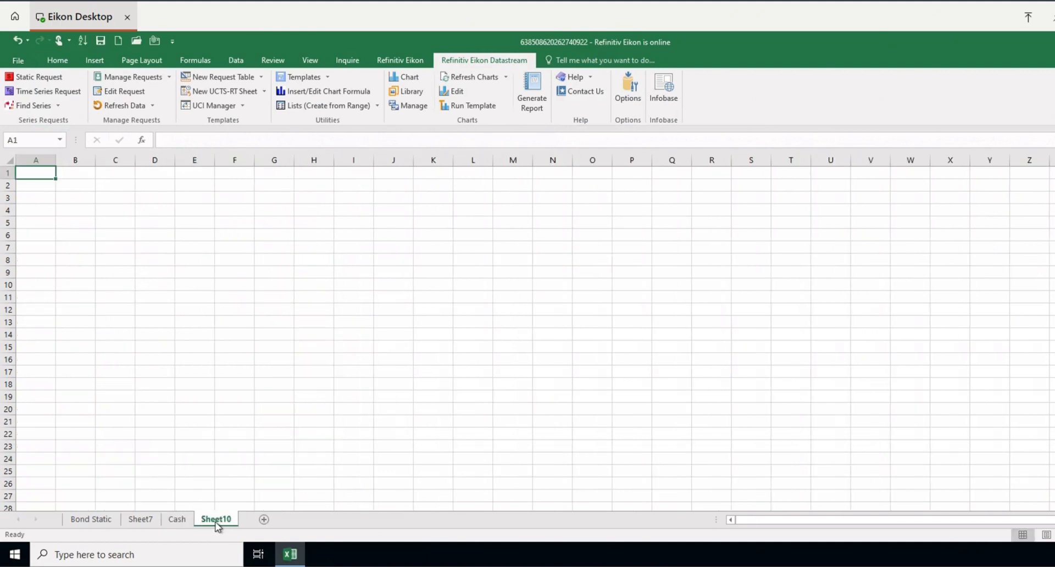
double_click(217, 522)
text(AS)
text(ssets)
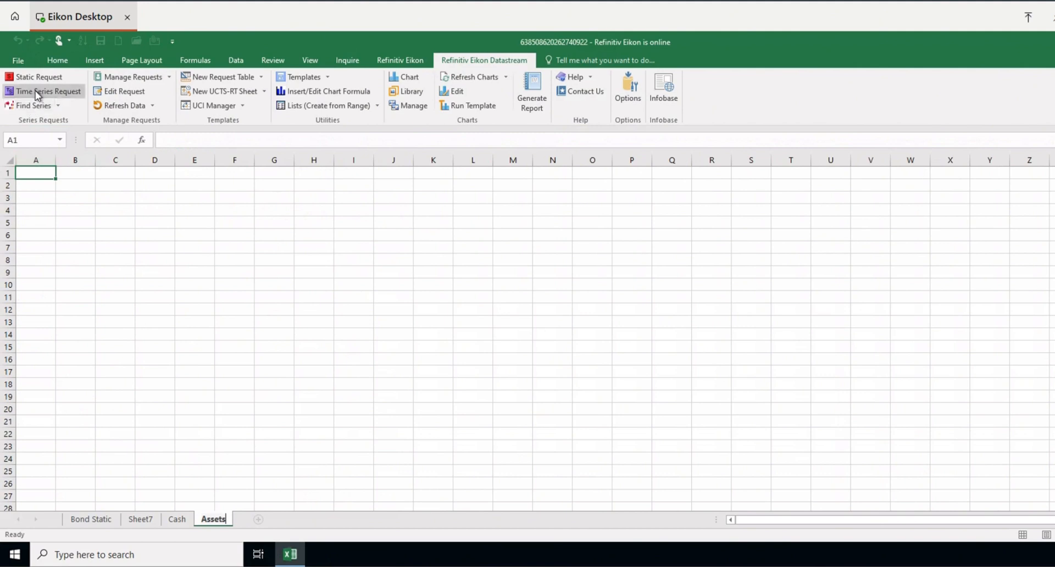
Step: Add a sheet after Bond Static and start a time series request with 'Bond Static'!$I$3:$I$891 as the series list
click(91, 520)
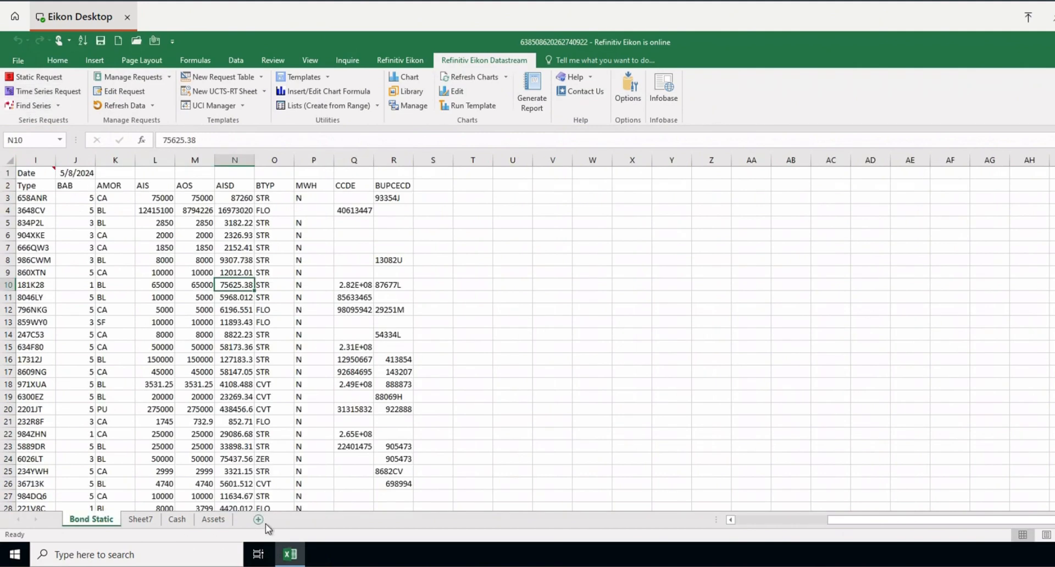
click(258, 520)
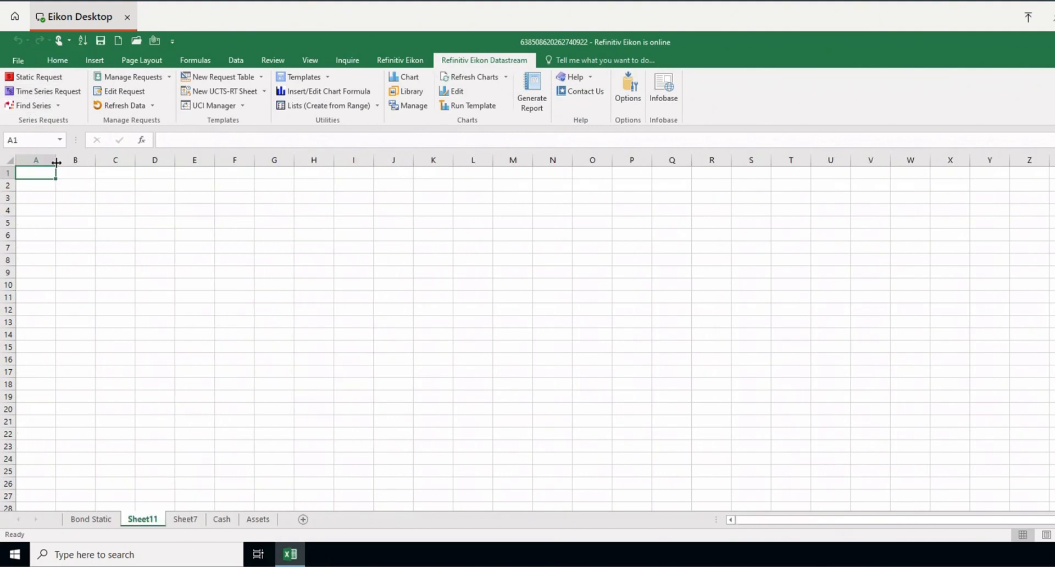
click(34, 91)
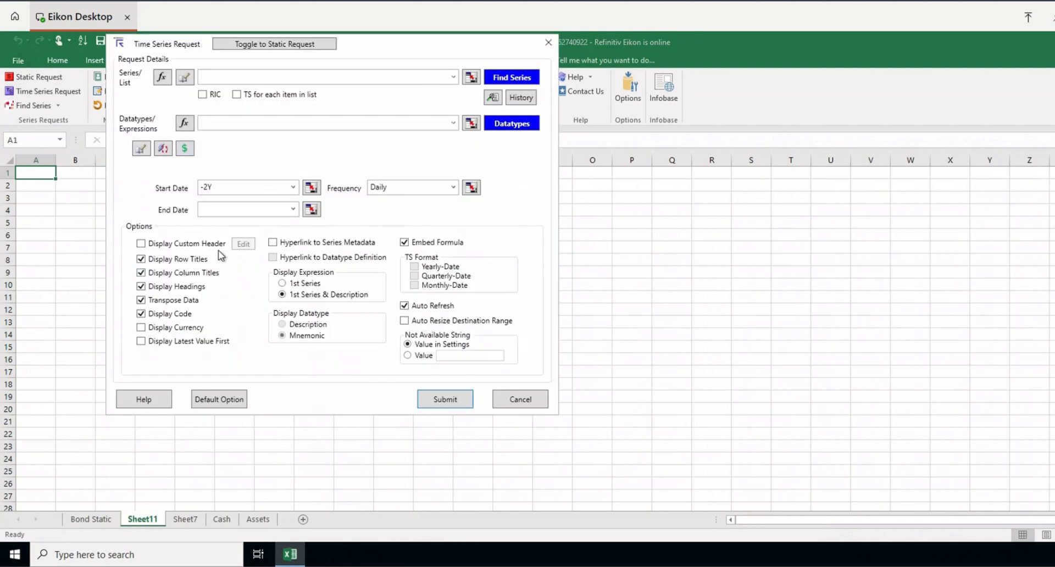
click(473, 77)
click(99, 519)
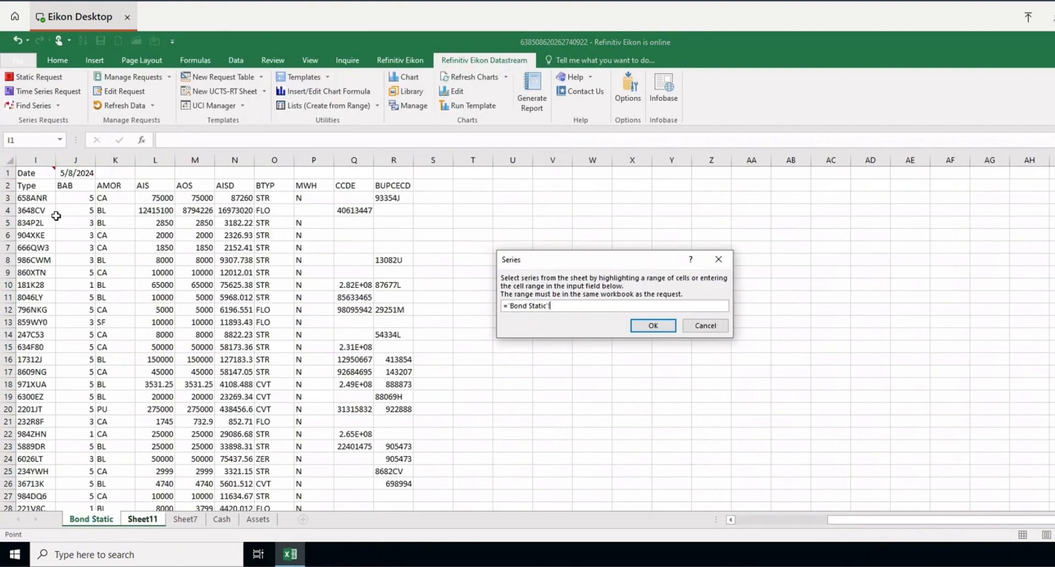
click(35, 203)
key(ctrl+shift+Down)
key(Return)
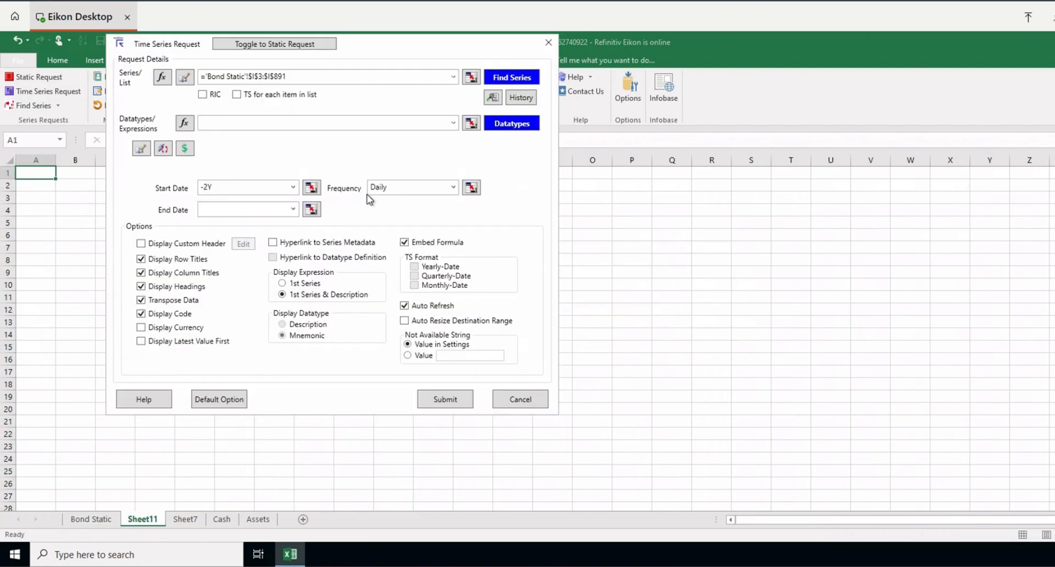
Step: Choose the Bonds & Convertibles time series datatype Price - Composite ASK (CMPA) for the request
click(513, 124)
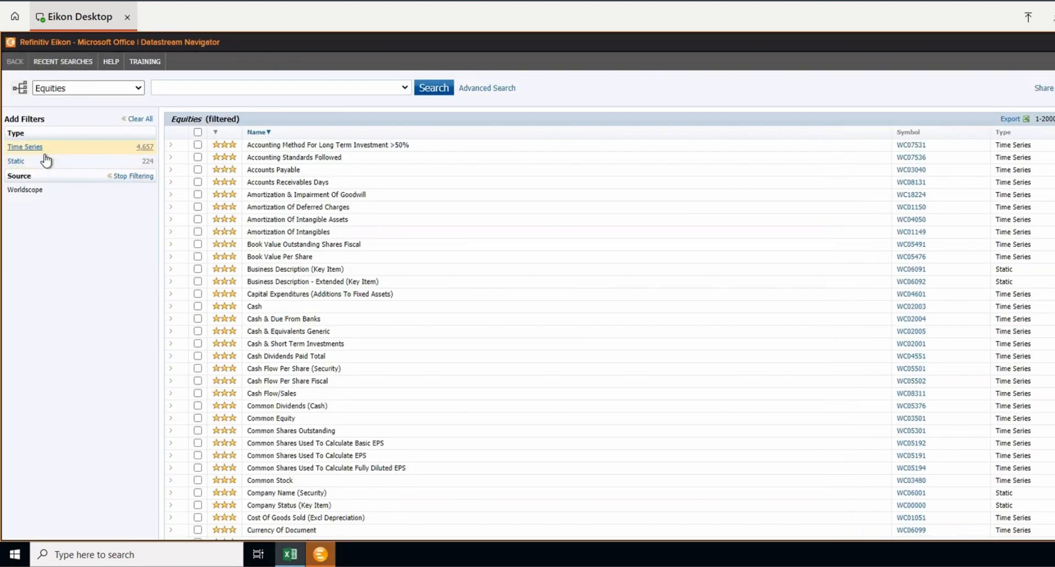
click(77, 146)
click(131, 88)
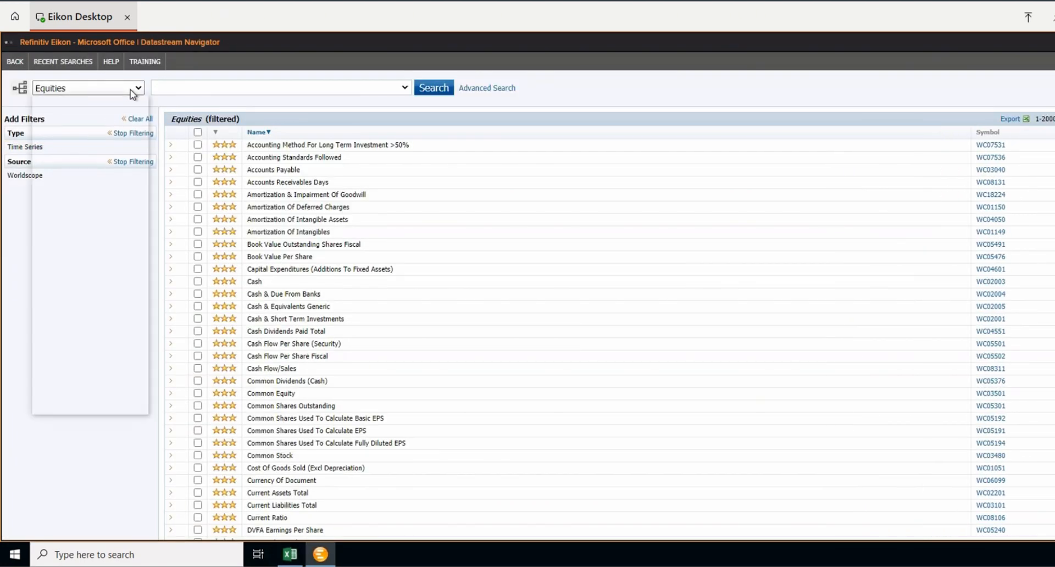
click(66, 124)
click(34, 162)
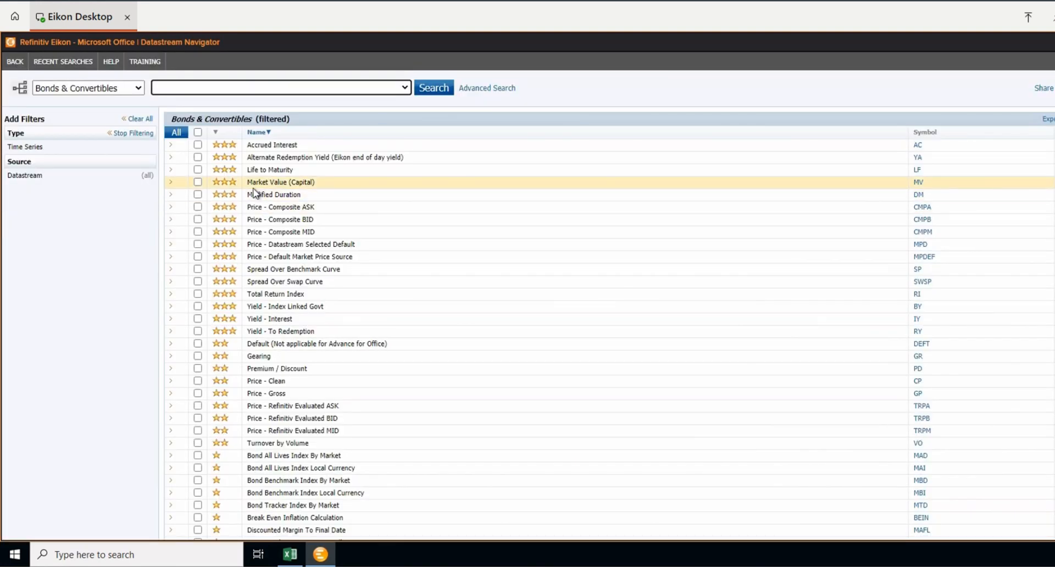
click(198, 207)
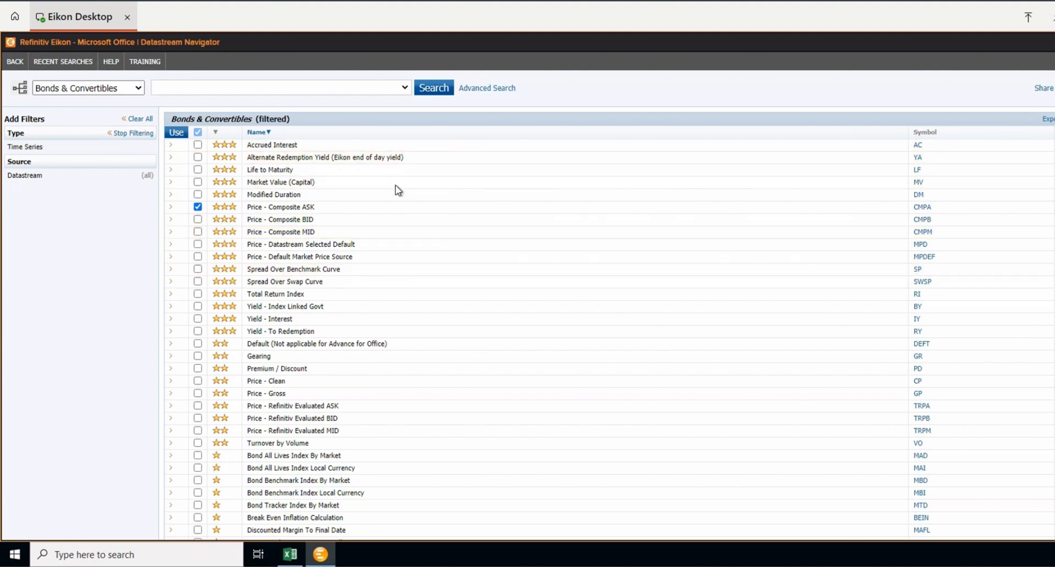
click(177, 132)
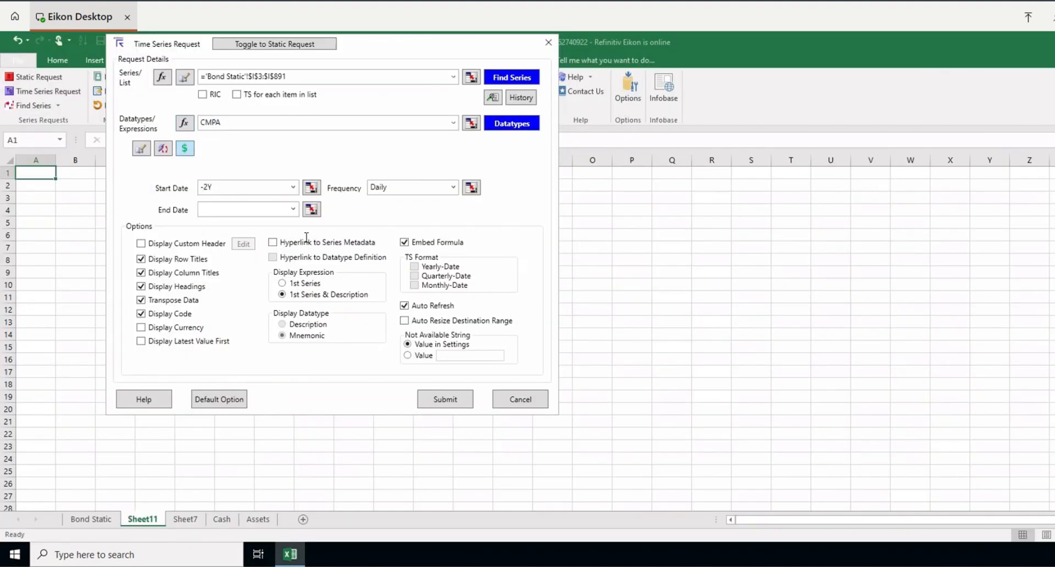
Step: Set the bond price request's frequency to Yearly and submit it
click(453, 187)
click(386, 252)
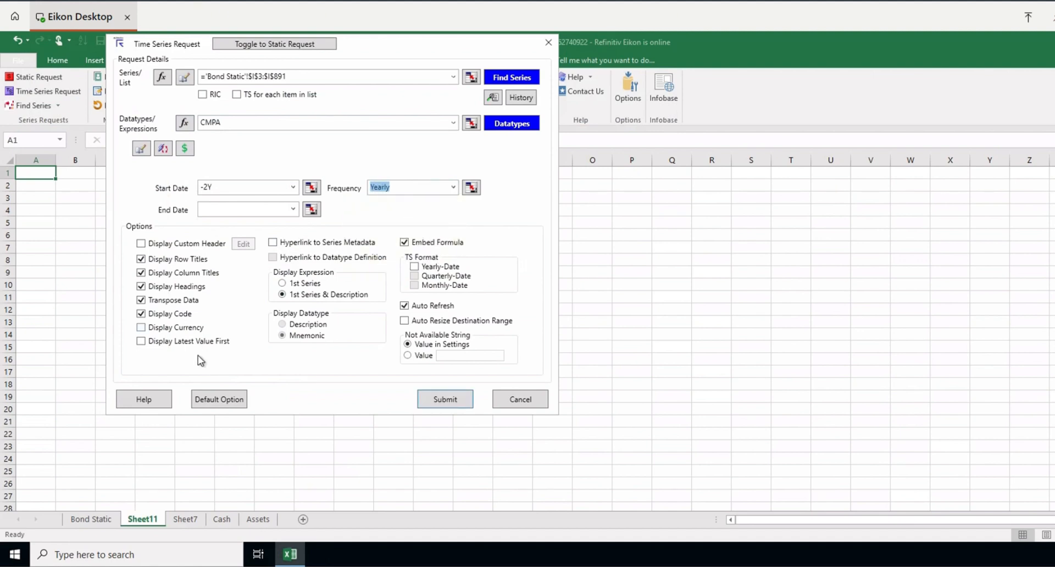
click(434, 401)
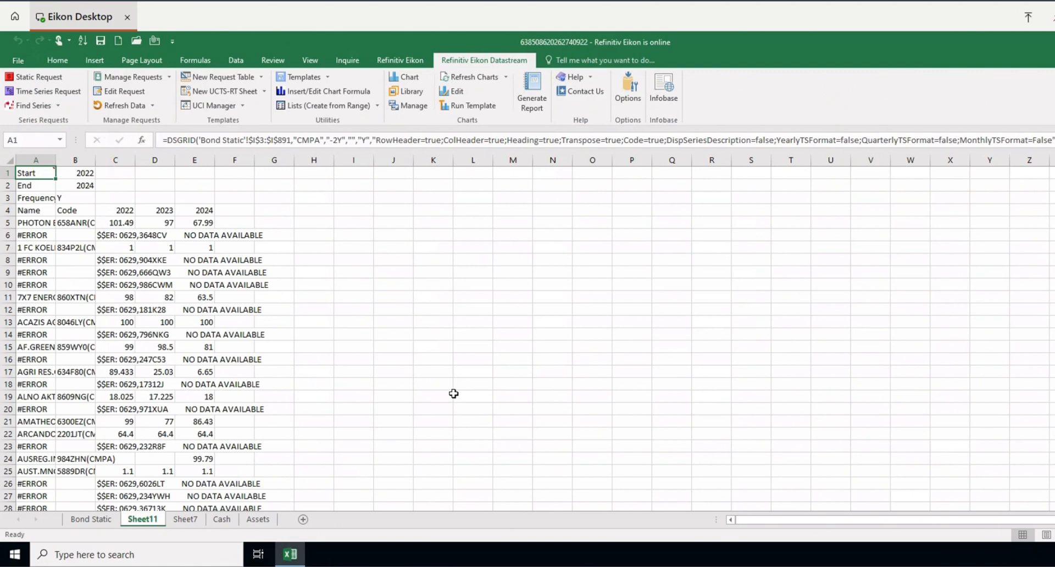
Step: Look through the returned yearly bond prices and widen columns C to E
click(149, 275)
click(125, 400)
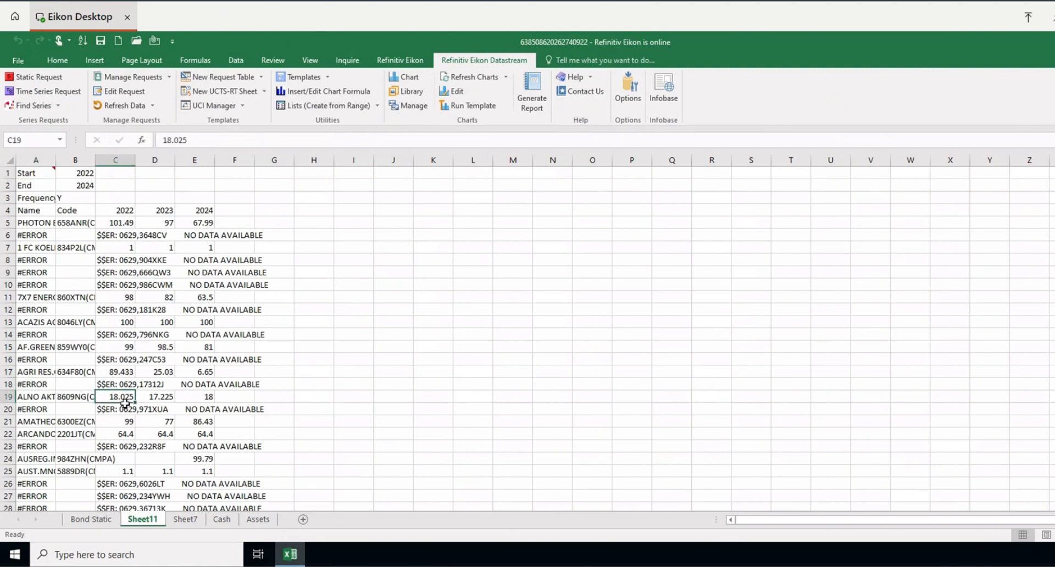
scroll(528, 338, down, 20)
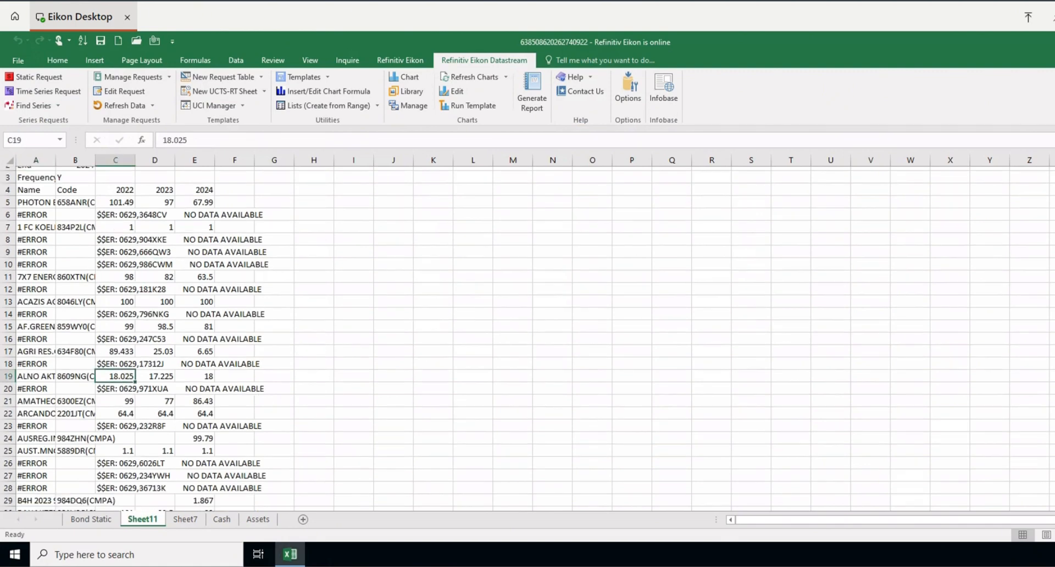
scroll(528, 339, up, 20)
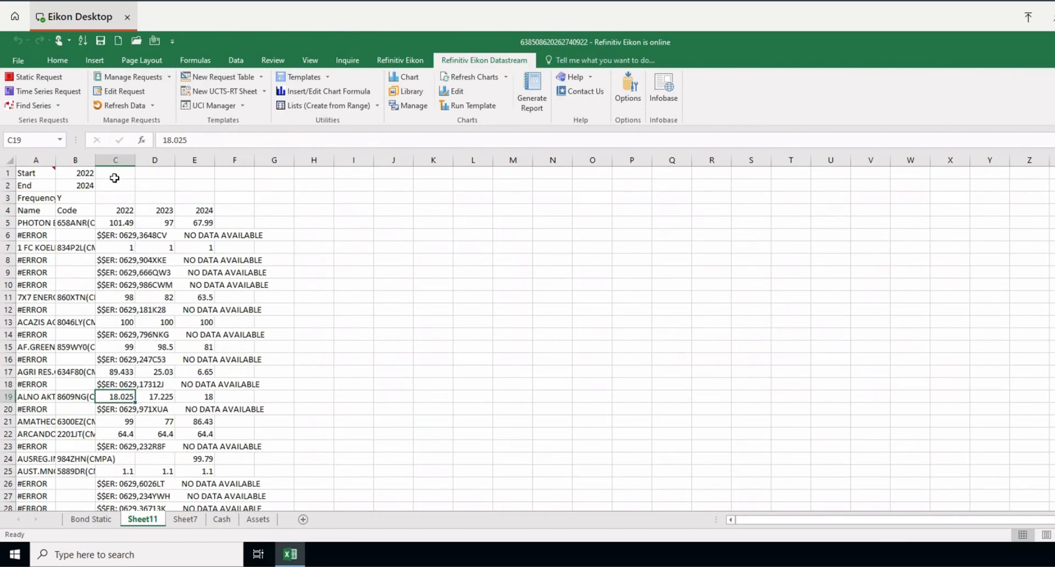
drag(115, 160, 231, 170)
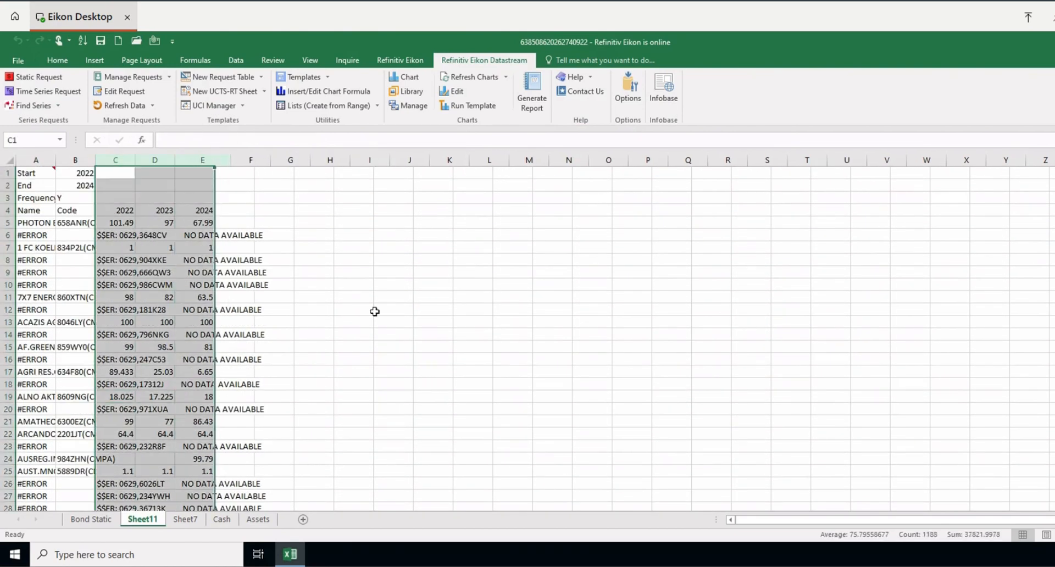
Step: Rename the sheet holding the yearly composite ask prices as Bond price
text(BOnd p)
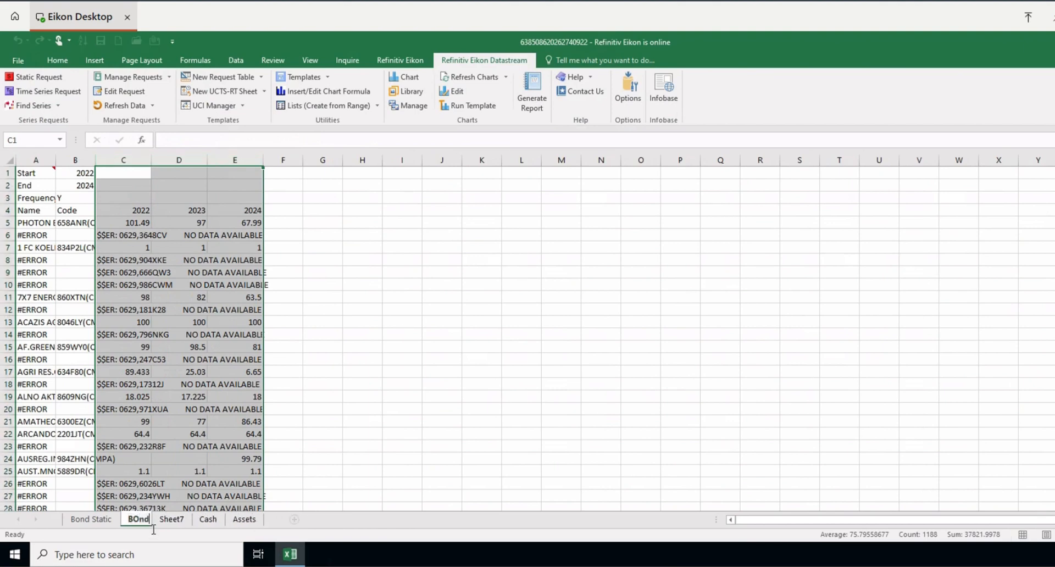
key(BackSpace)
key(BackSpace)
key(BackSpace)
key(BackSpace)
key(BackSpace)
key(BackSpace)
text(o)
key(BackSpace)
text(Bond price)
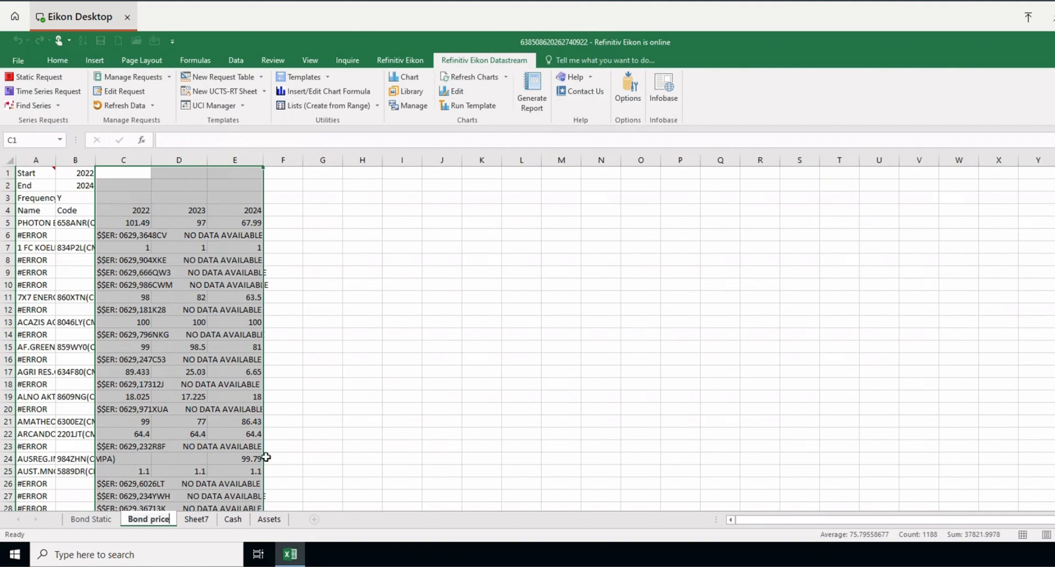
click(362, 360)
Step: Review the Bond Static, Bond price, Cash, Assets and Sheet7 sheets to compare the data kept in each
click(97, 520)
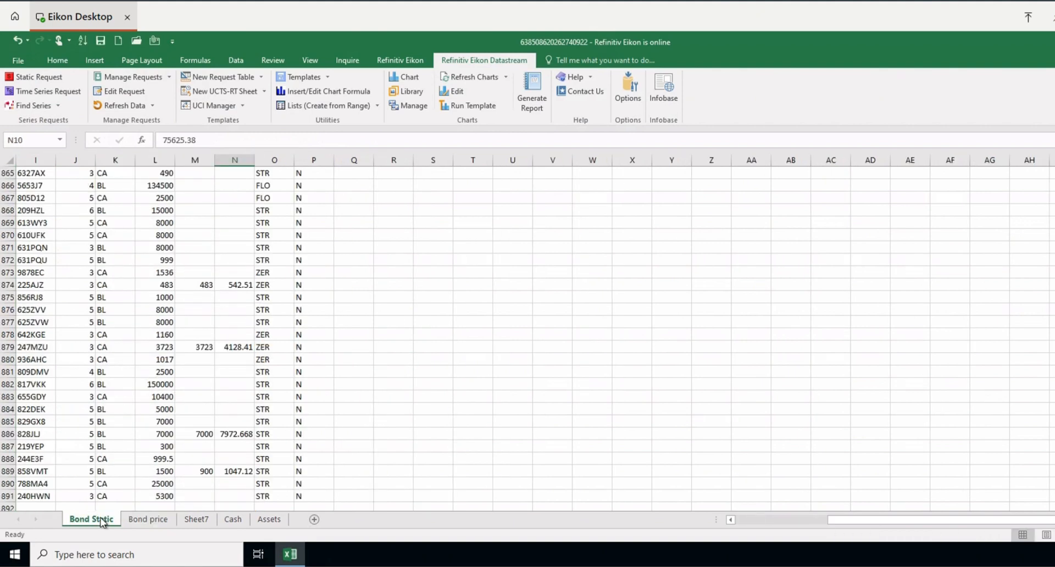
scroll(111, 509, up, 3)
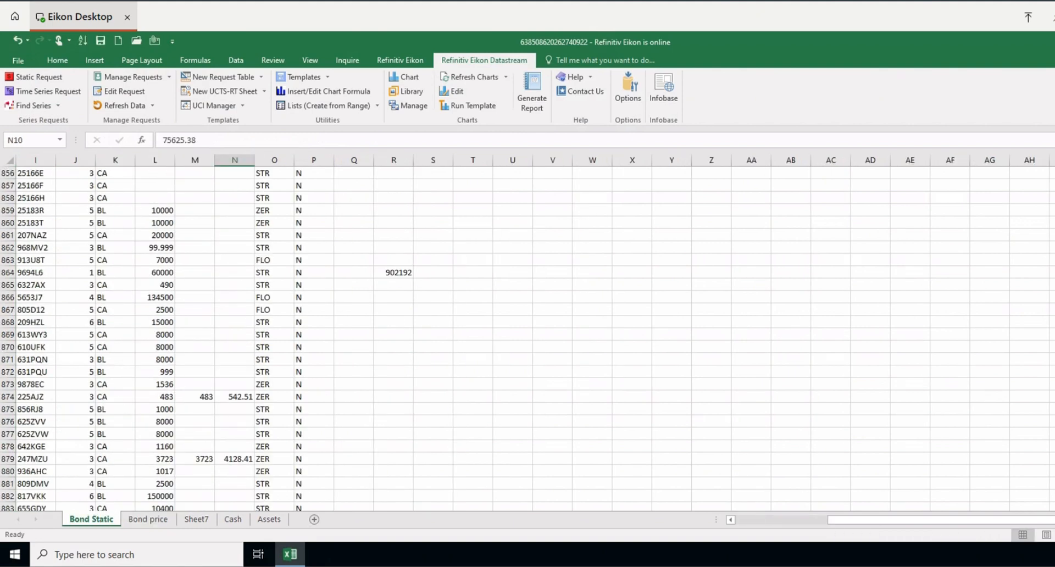
scroll(476, 368, up, 20)
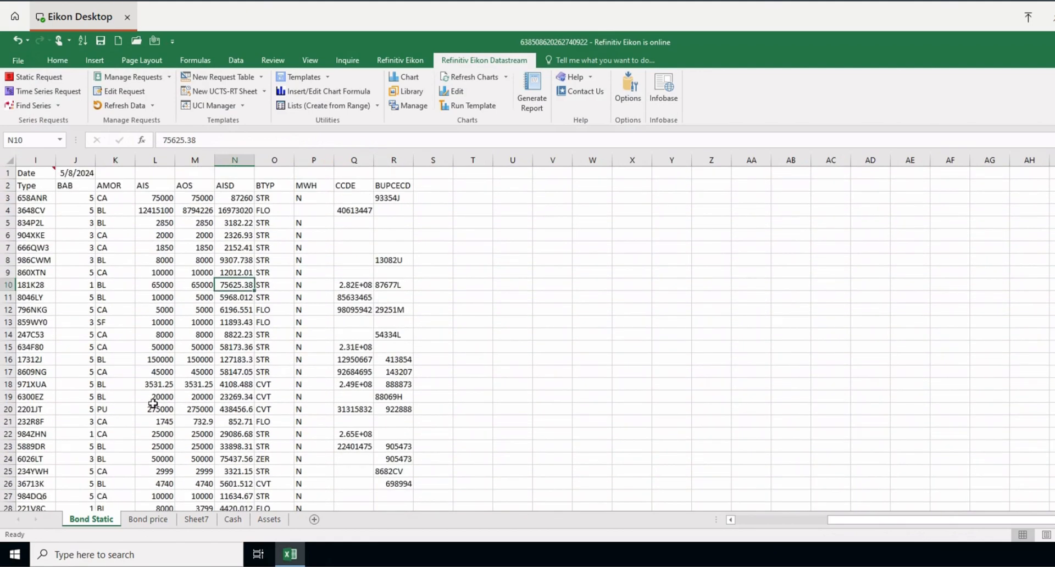
click(148, 520)
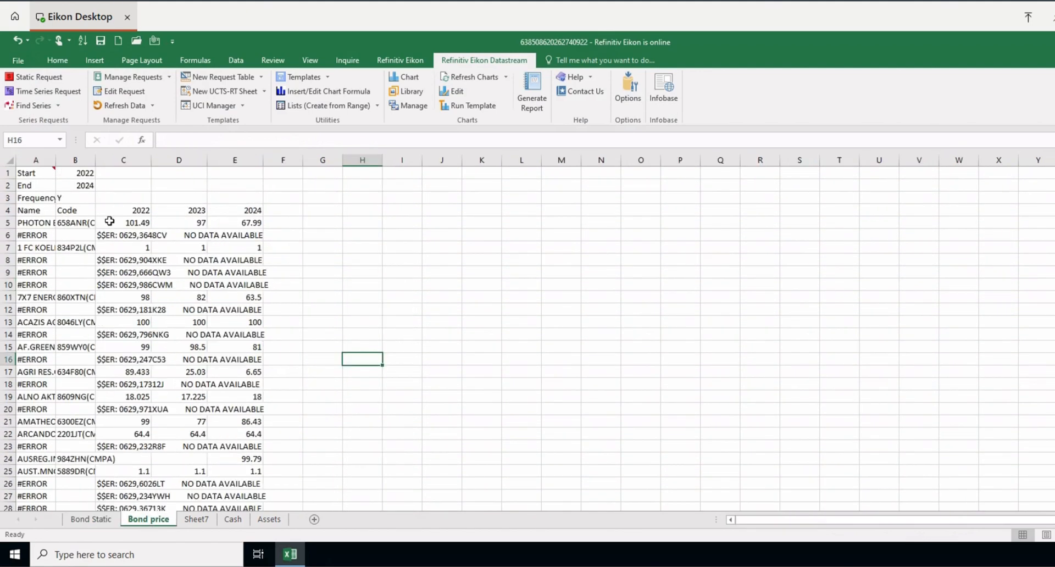
click(89, 519)
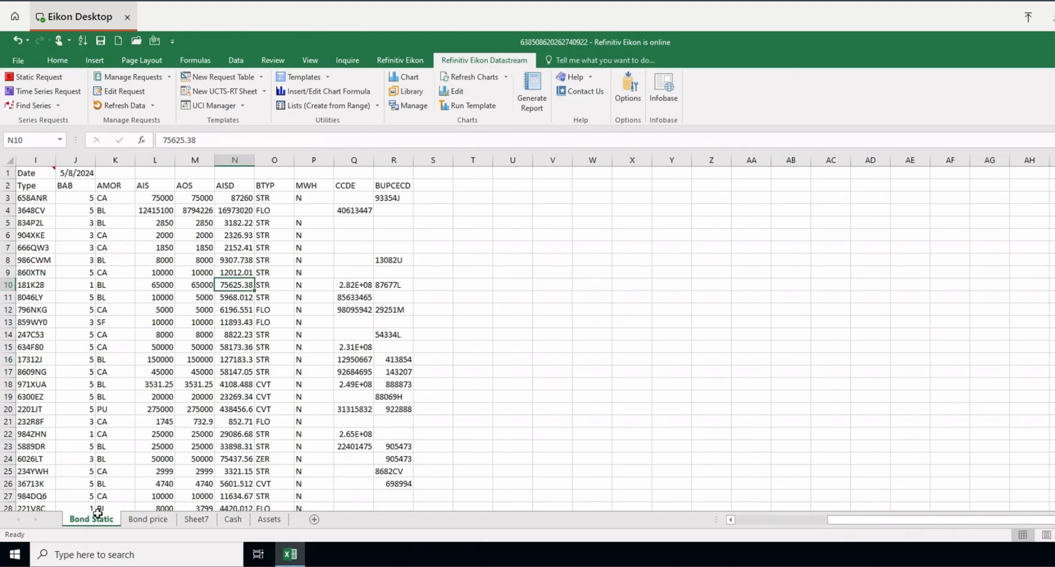
click(152, 519)
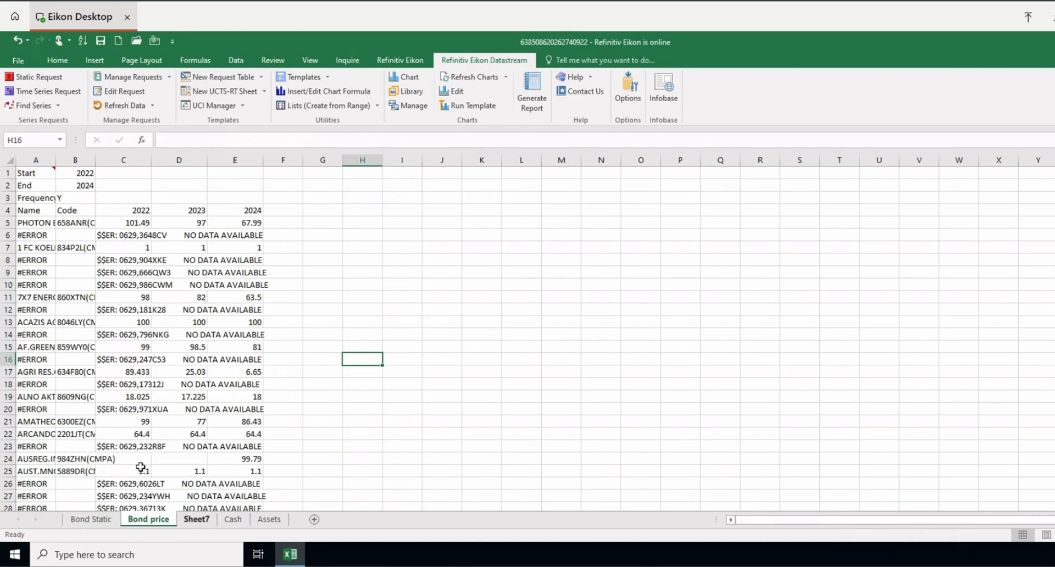
click(237, 525)
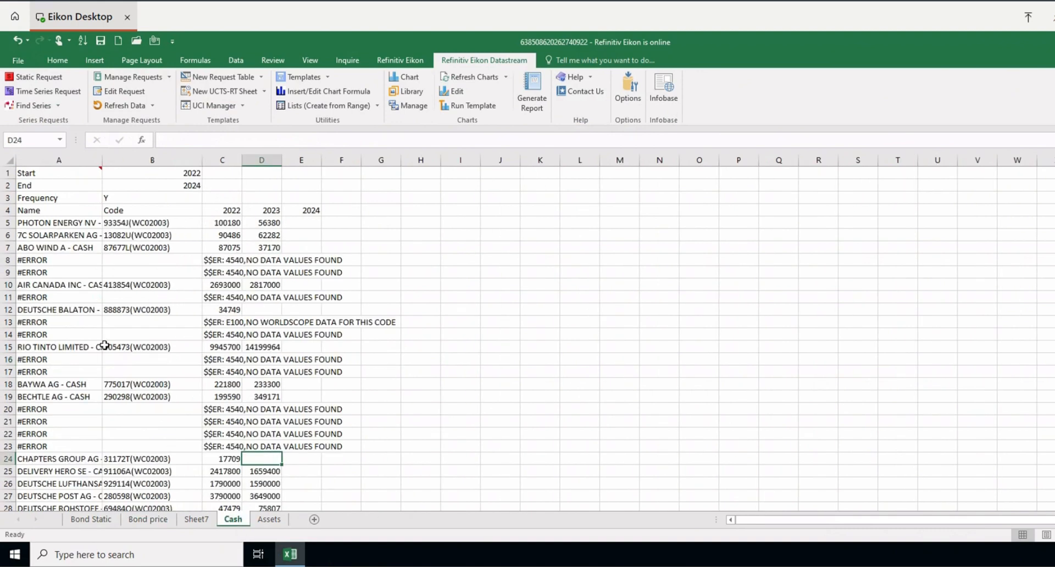
click(274, 524)
click(202, 523)
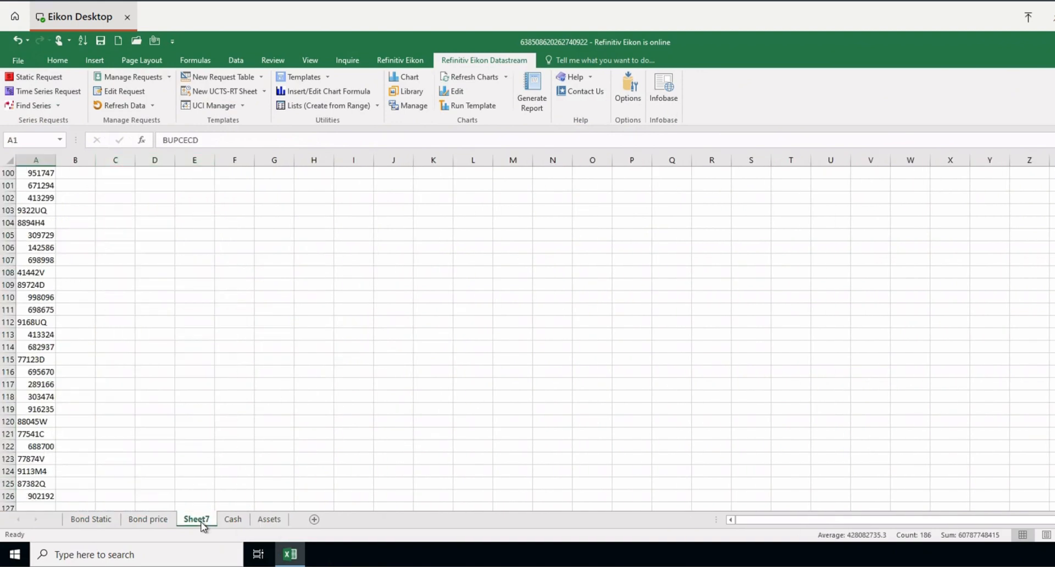